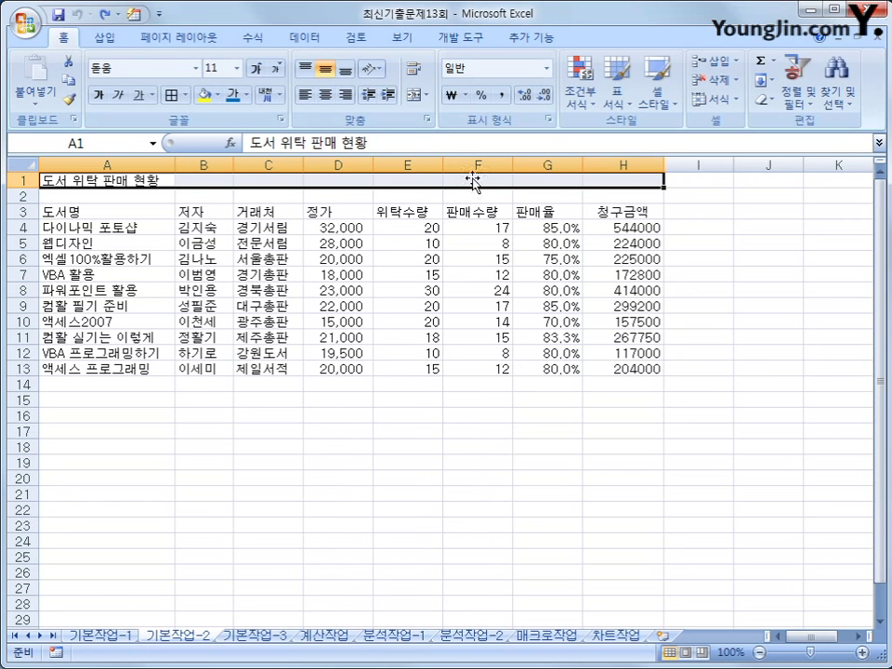
- Merge the title cells A1:H1 and set their horizontal alignment to 가운데 (center)
right_click(358, 179)
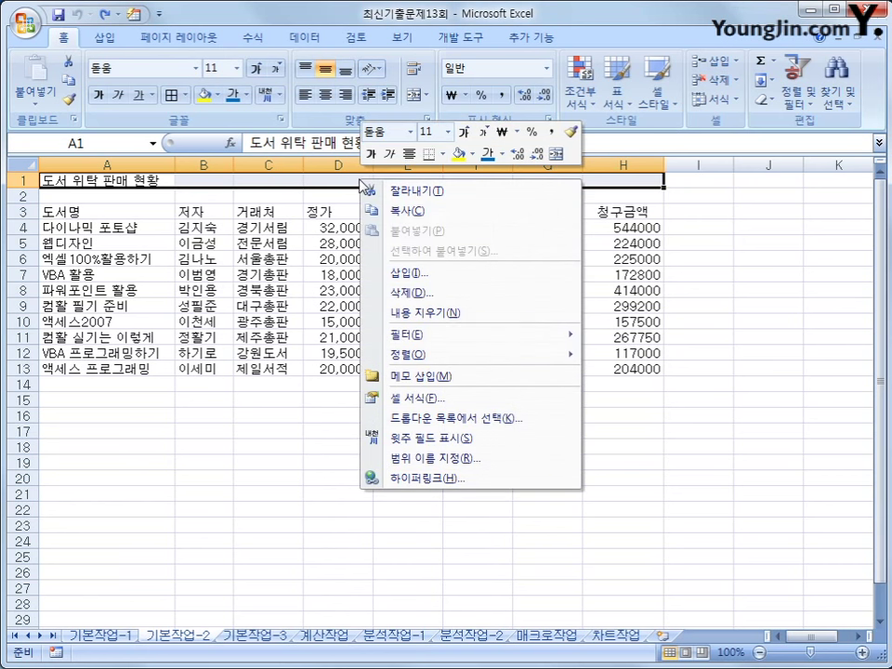
left_click(450, 406)
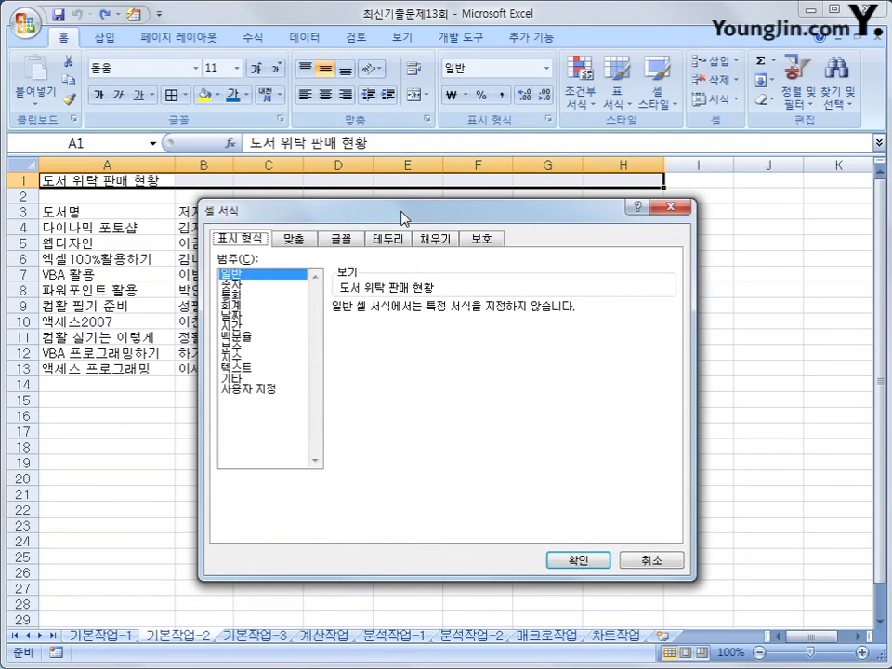
left_click_drag(404, 216, 415, 181)
left_click(318, 206)
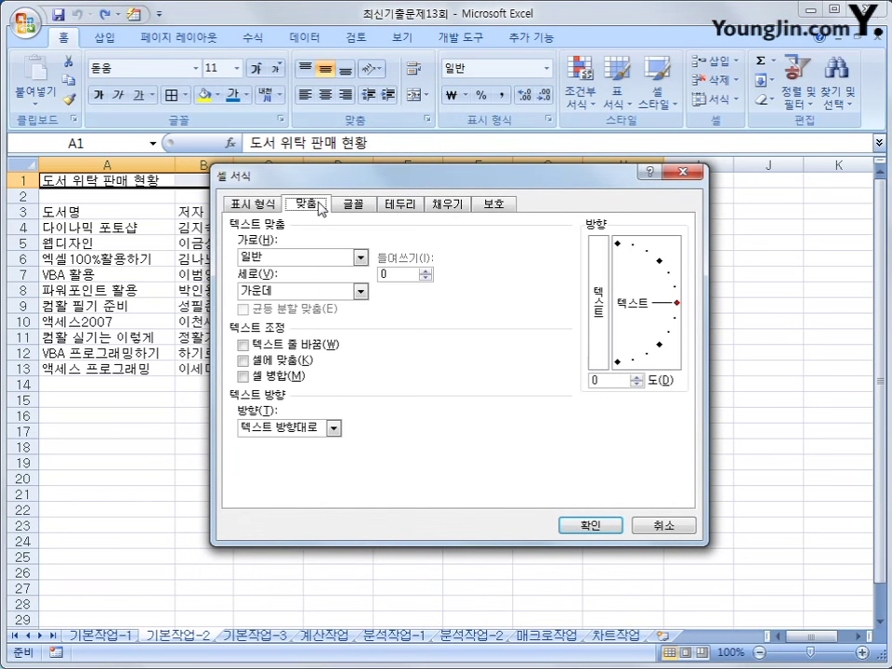
left_click(273, 382)
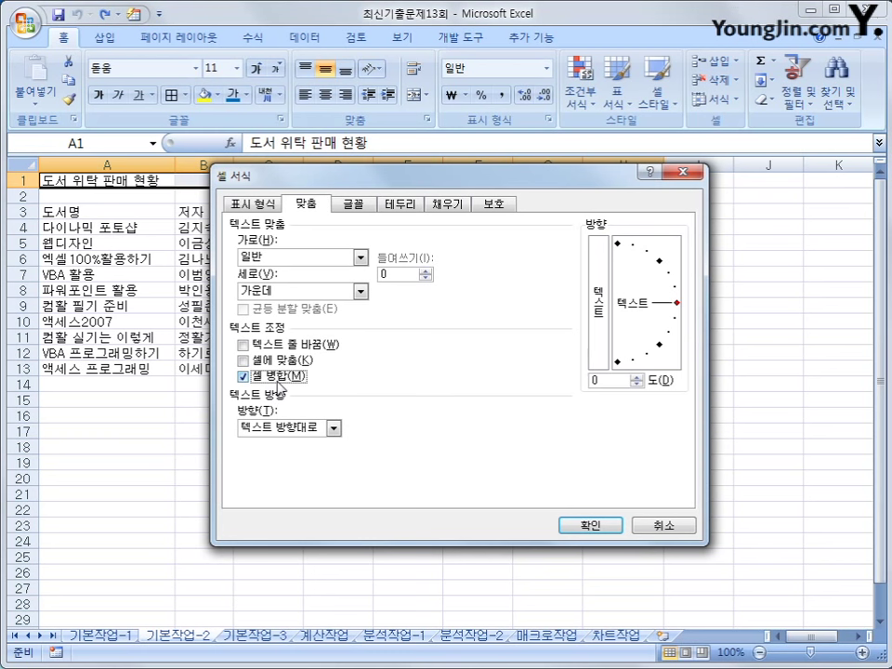
left_click(303, 257)
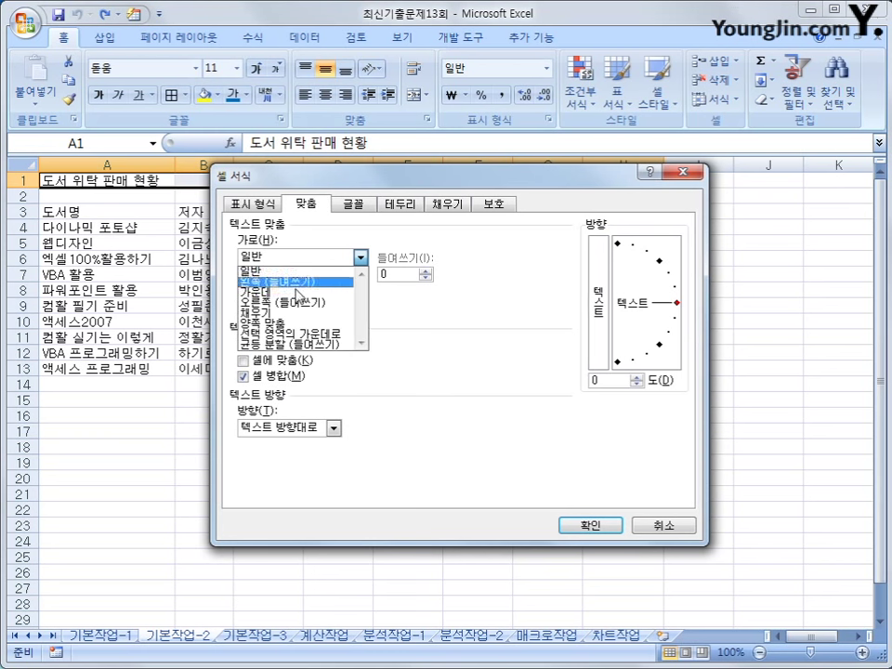
left_click(297, 294)
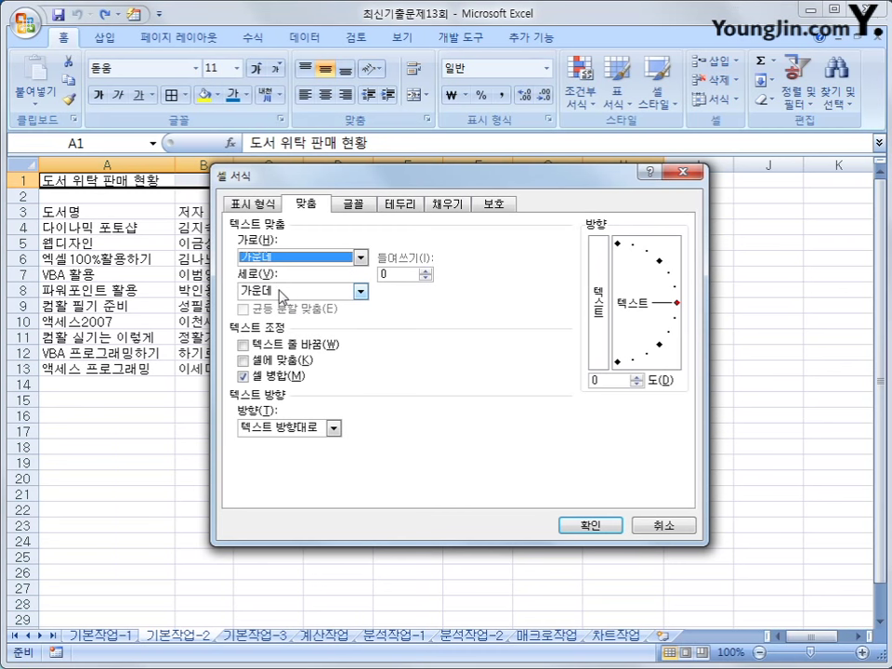
- Set the title's font to 바탕체 and its size to 18
left_click(352, 205)
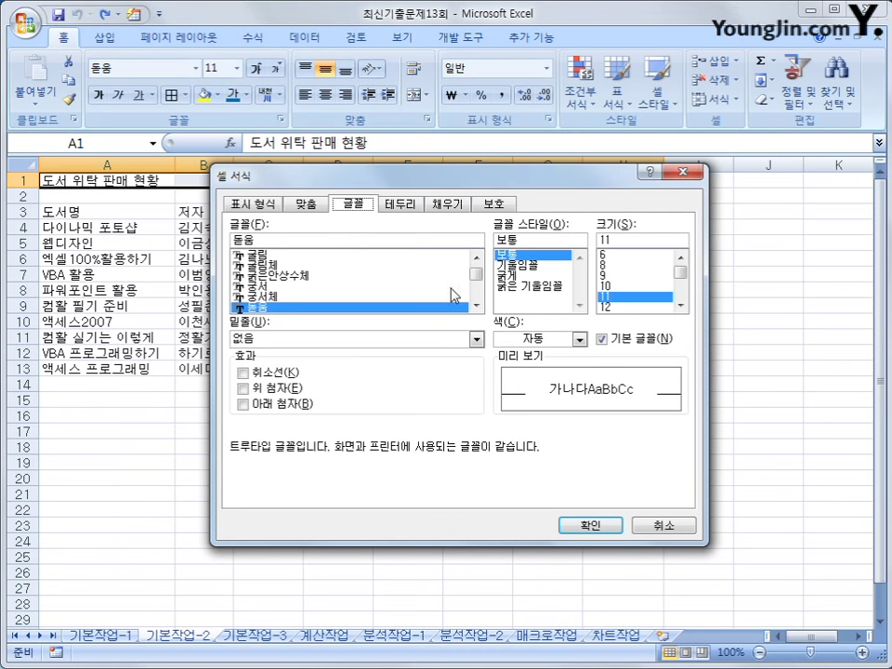
left_click_drag(475, 278, 485, 277)
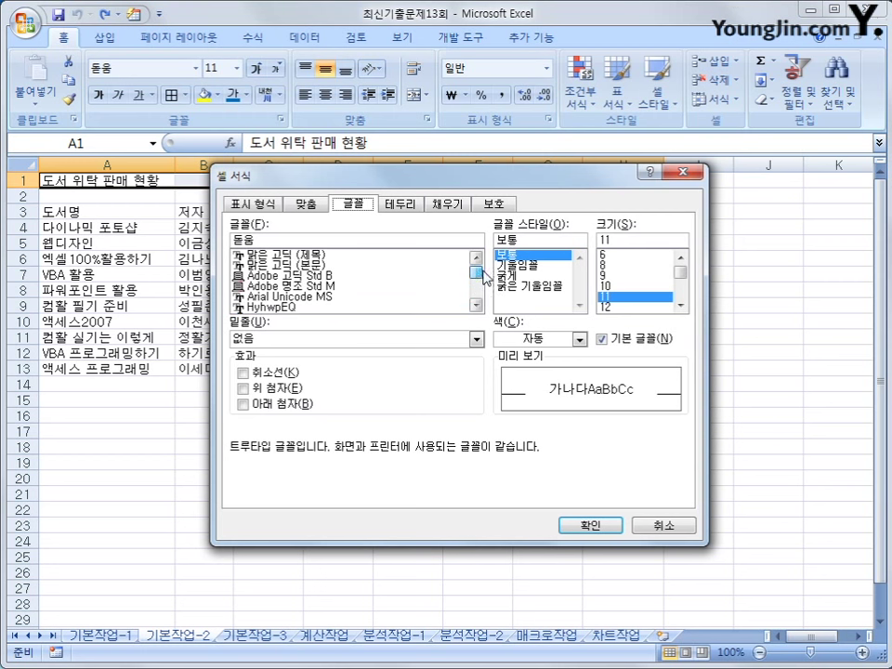
double_click(249, 239)
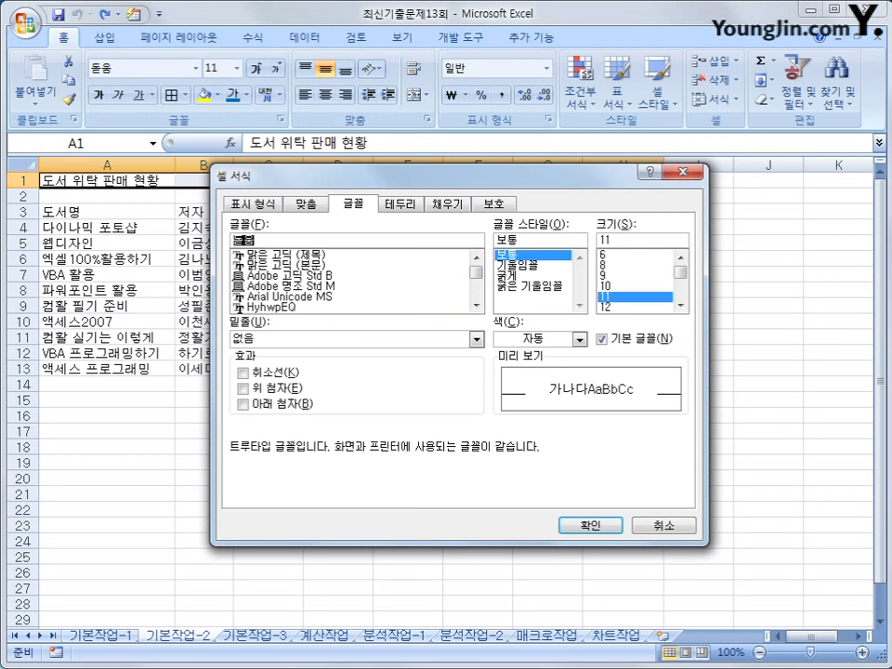
type("바탕")
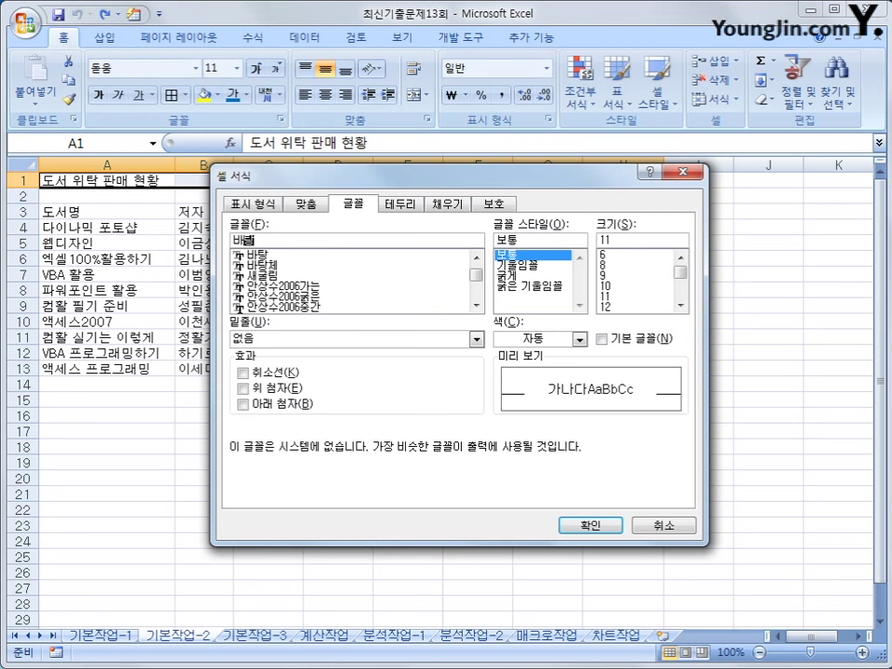
left_click(275, 267)
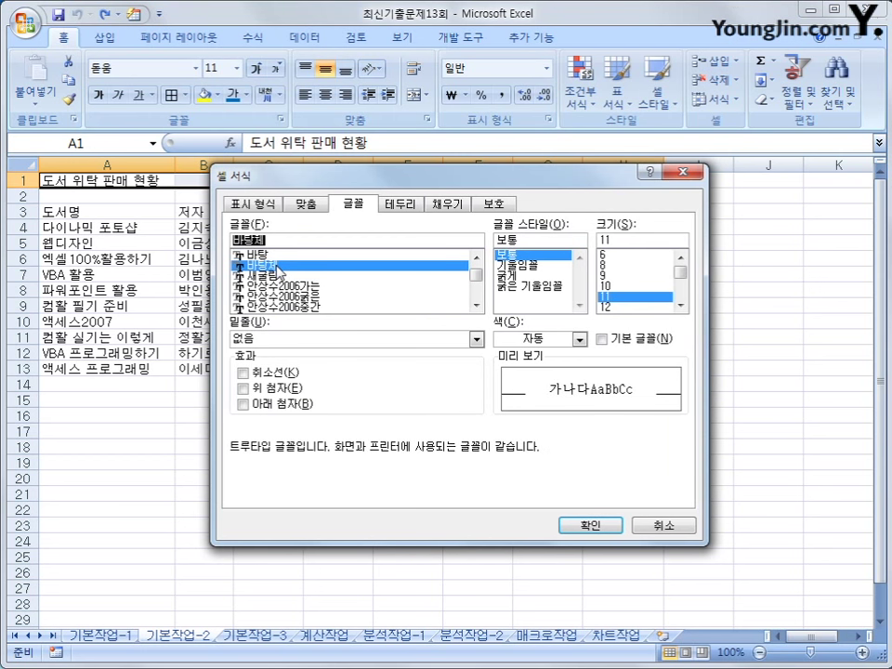
scroll(685, 307, "down", 1)
left_click(685, 307)
left_click(619, 307)
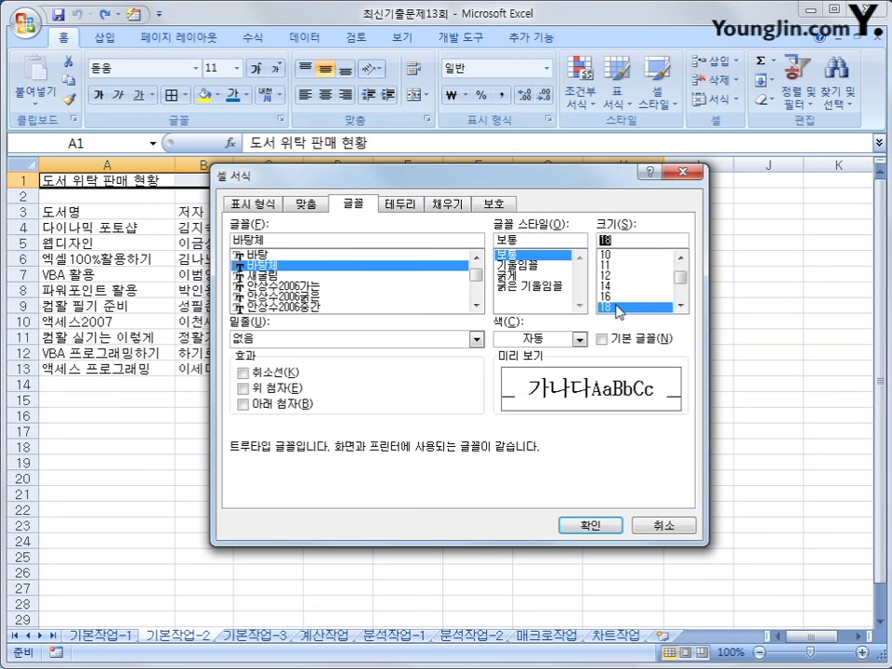
- Give the title the 굵은 기울임꼴 (bold italic) style with a 실선 (single) underline and apply the formatting
left_click(532, 286)
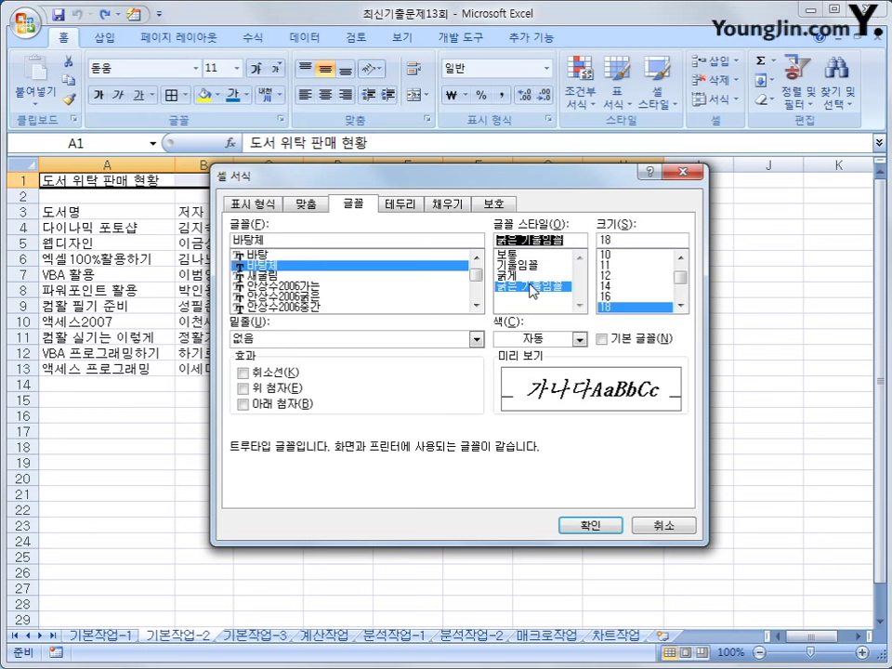
left_click(476, 339)
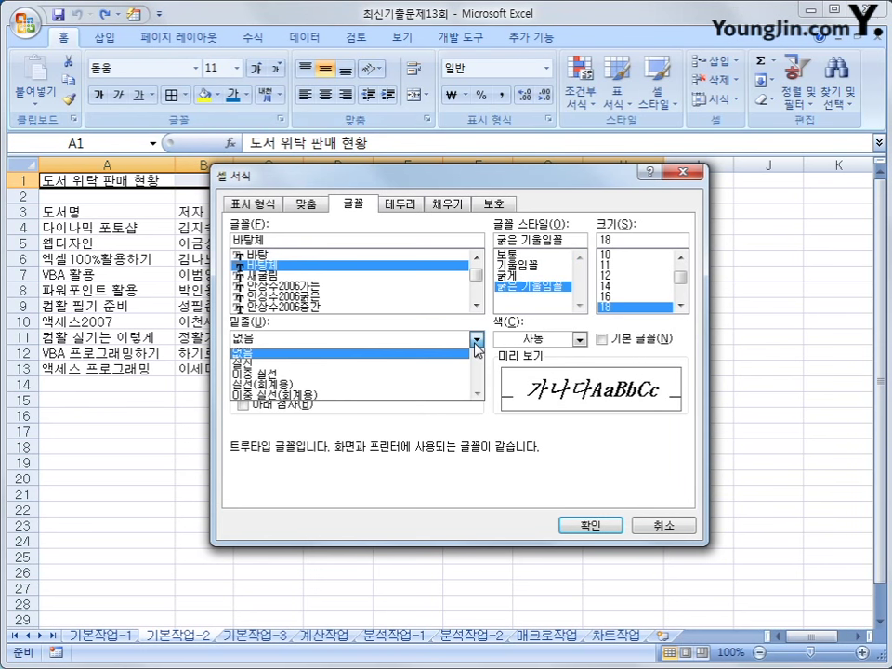
left_click(466, 363)
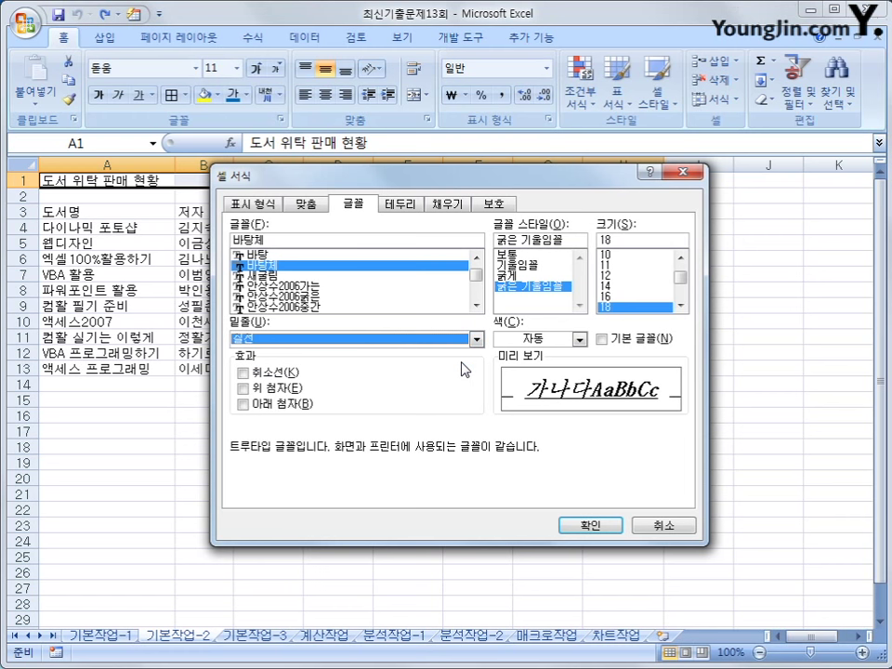
left_click(582, 524)
left_click(569, 522)
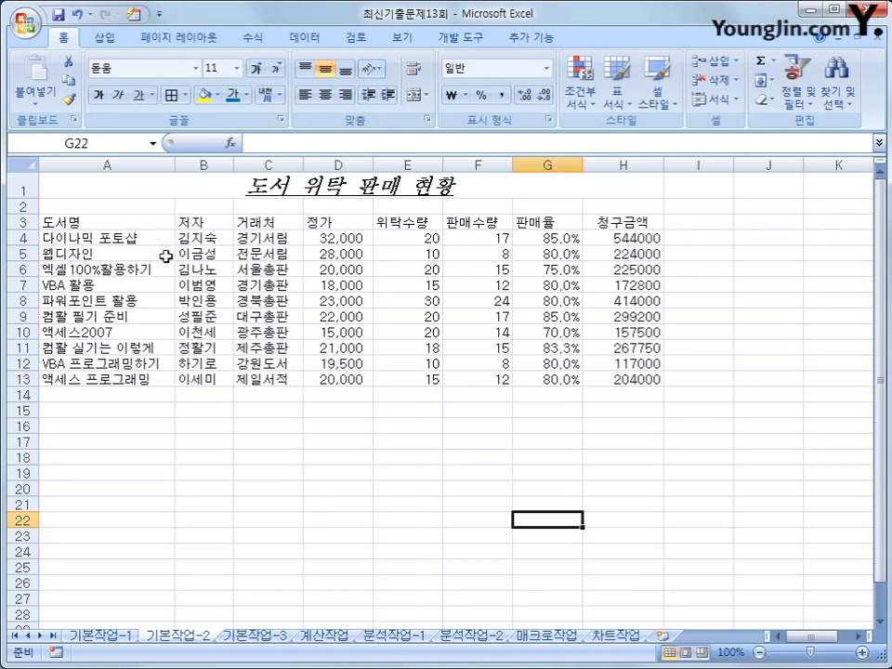
- Apply all borders to the table range A3:H13 and center its contents horizontally
left_click_drag(147, 228, 613, 379)
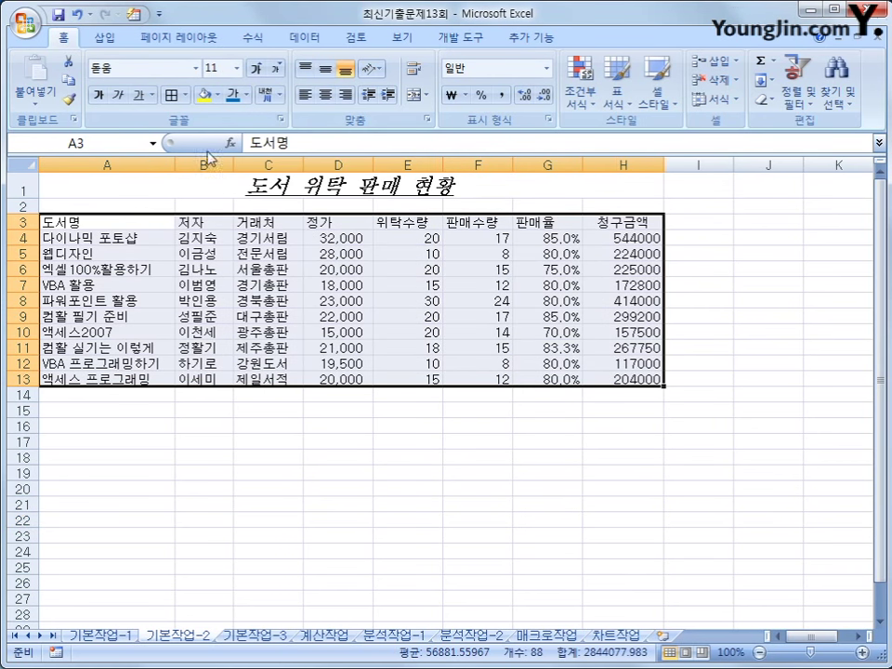
left_click(185, 95)
left_click(213, 237)
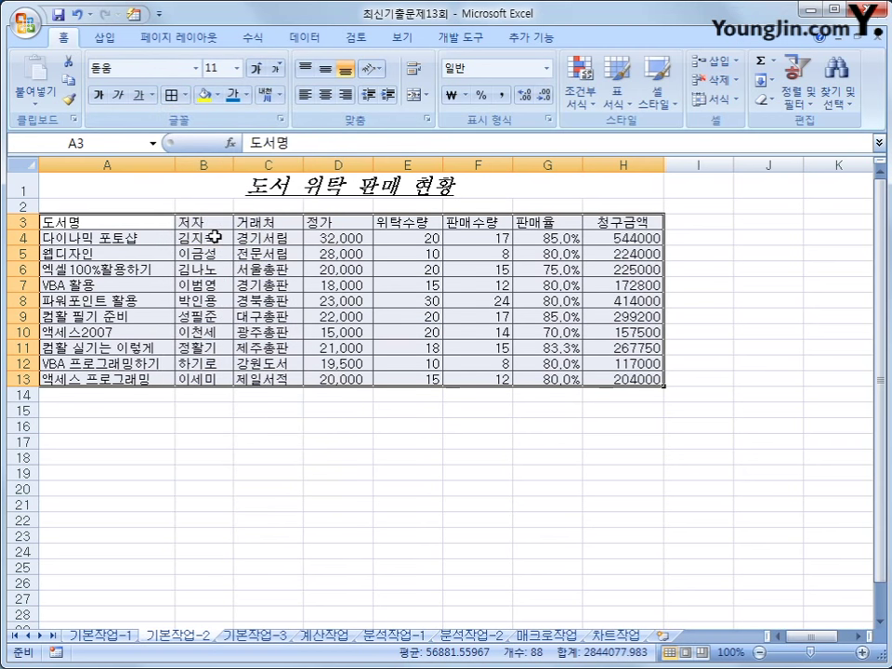
left_click(333, 100)
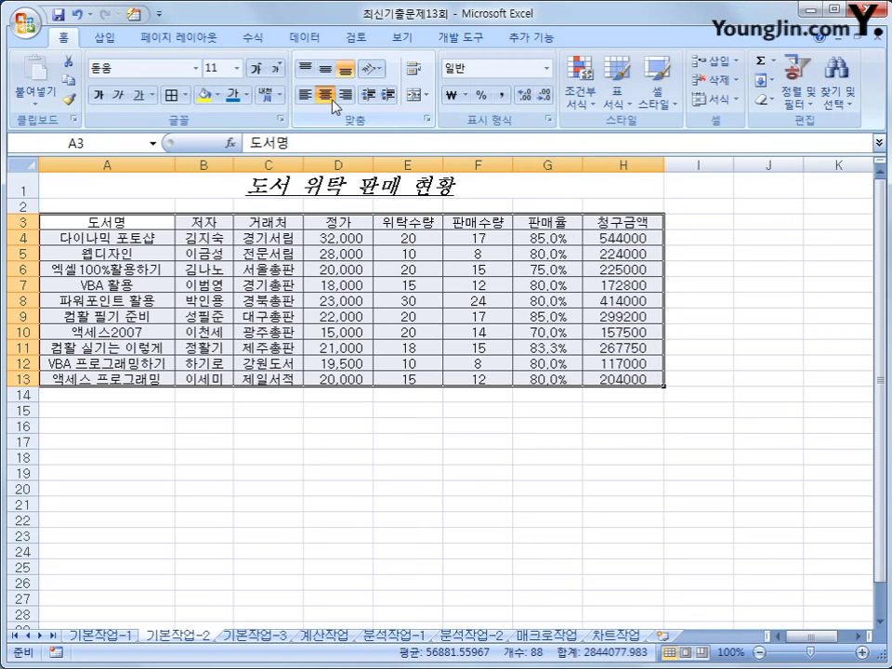
left_click(295, 523)
- Define the name 거래처 for the range C4:C13
left_click_drag(289, 237, 280, 380)
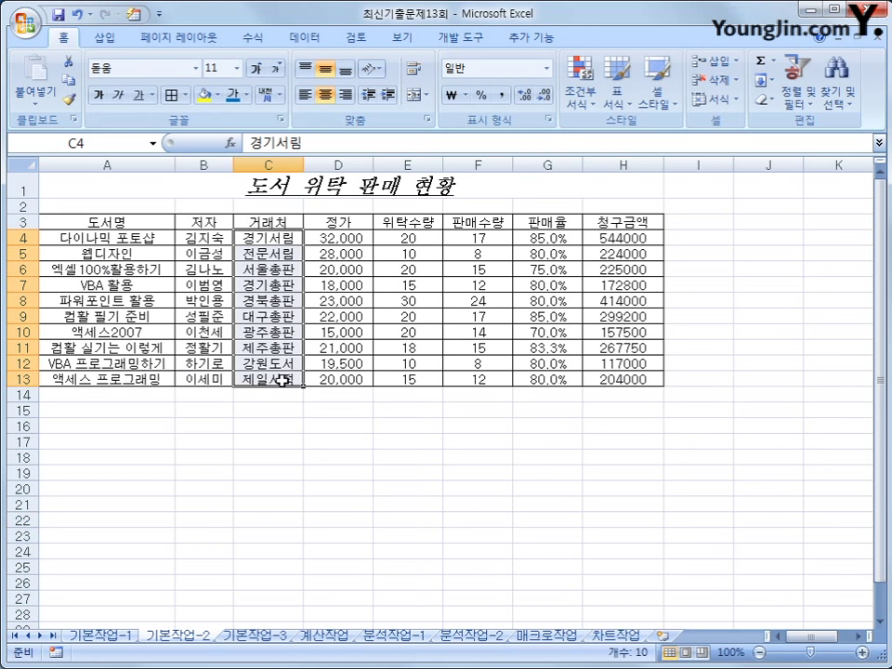
left_click(128, 141)
type("거래처")
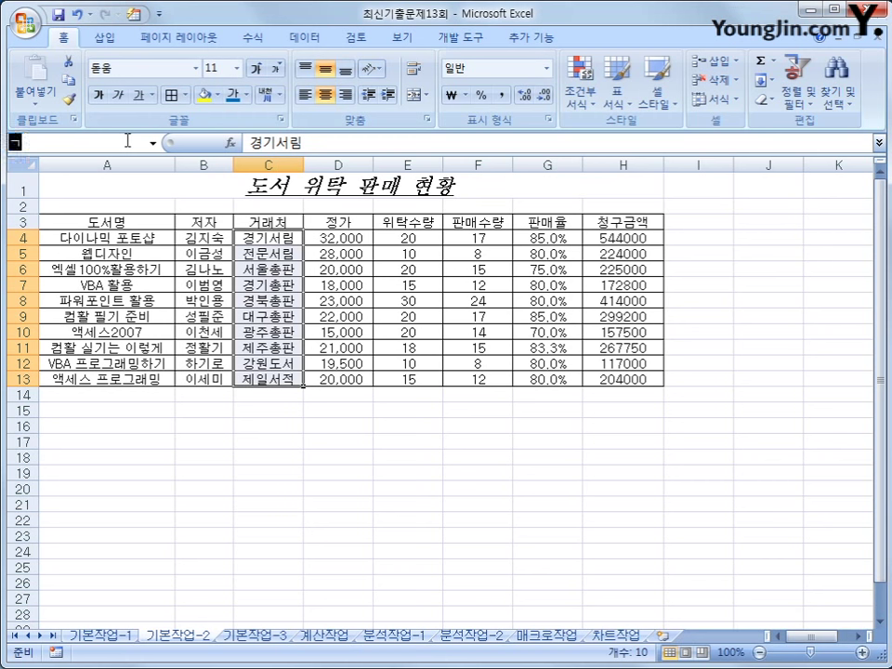
key("Return")
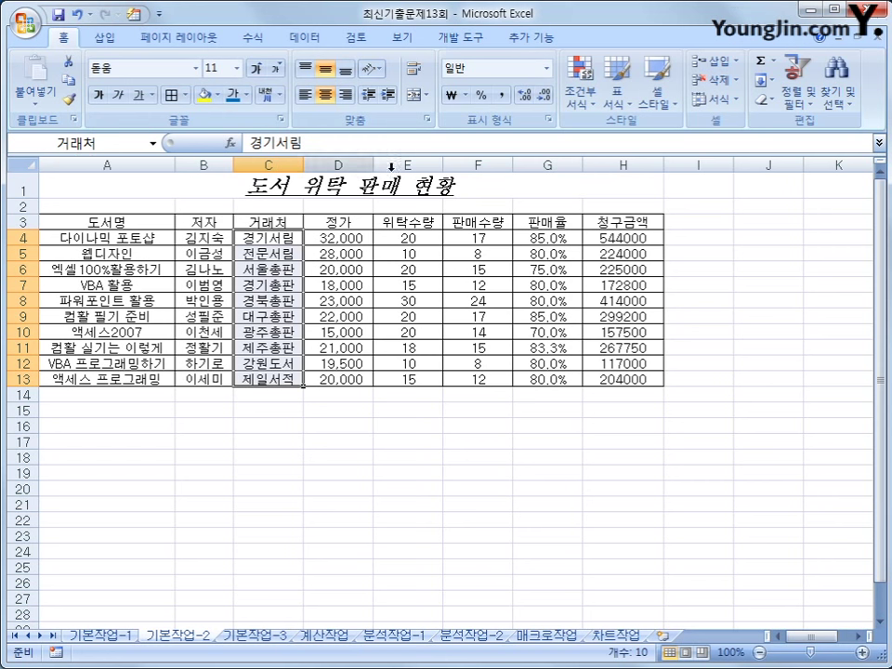
- Apply the 통화 (currency) number format to the 청구금액 values in H4:H13
left_click_drag(617, 237, 640, 374)
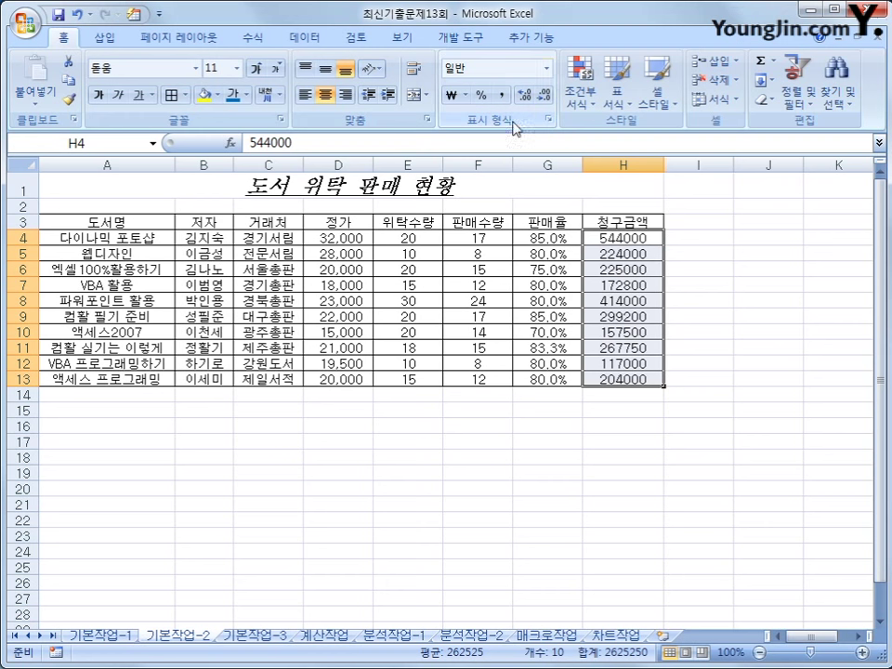
left_click(546, 68)
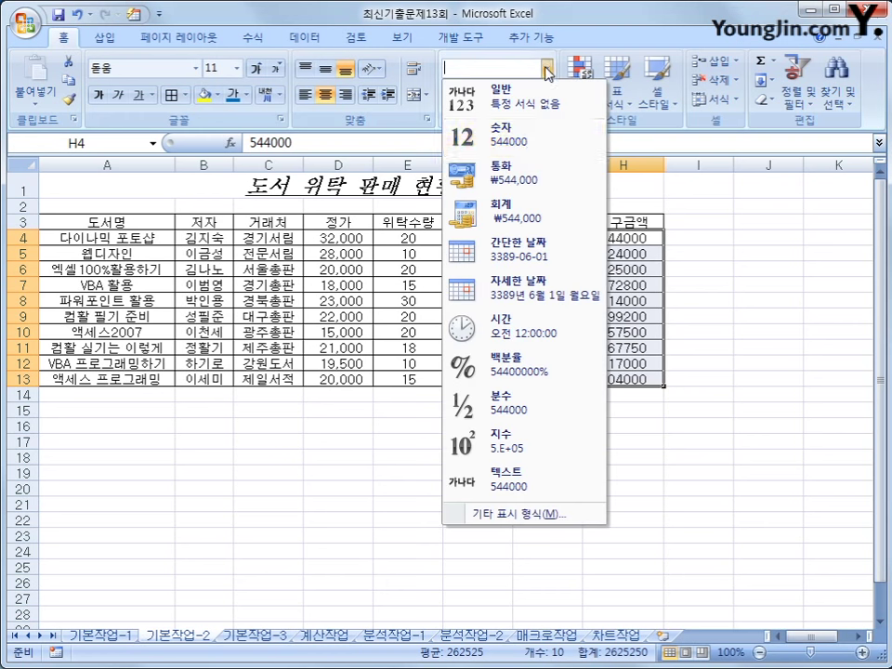
left_click(517, 180)
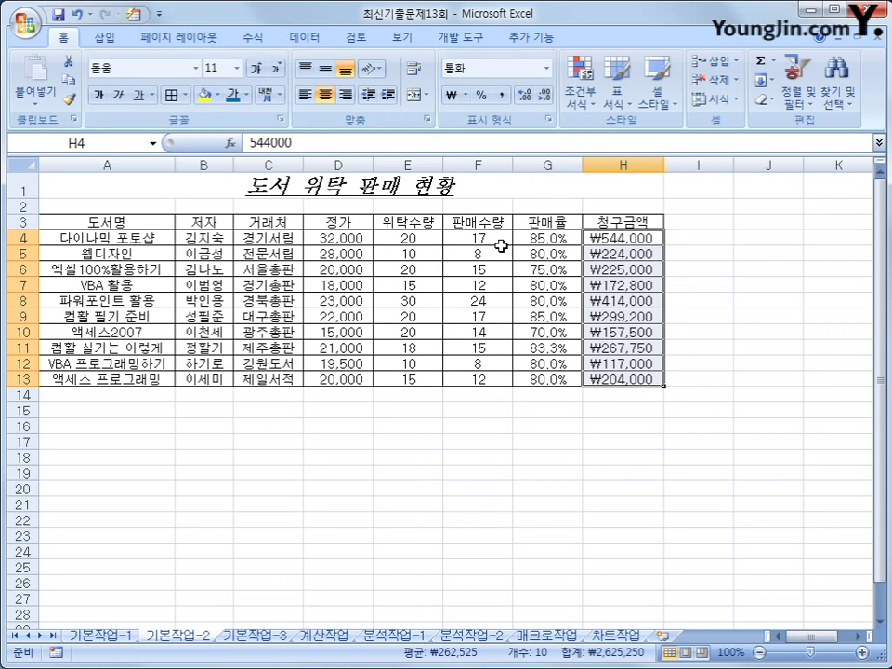
- Apply the custom number format 0000 to the 판매수량 values in F4:F13
left_click_drag(493, 242, 479, 378)
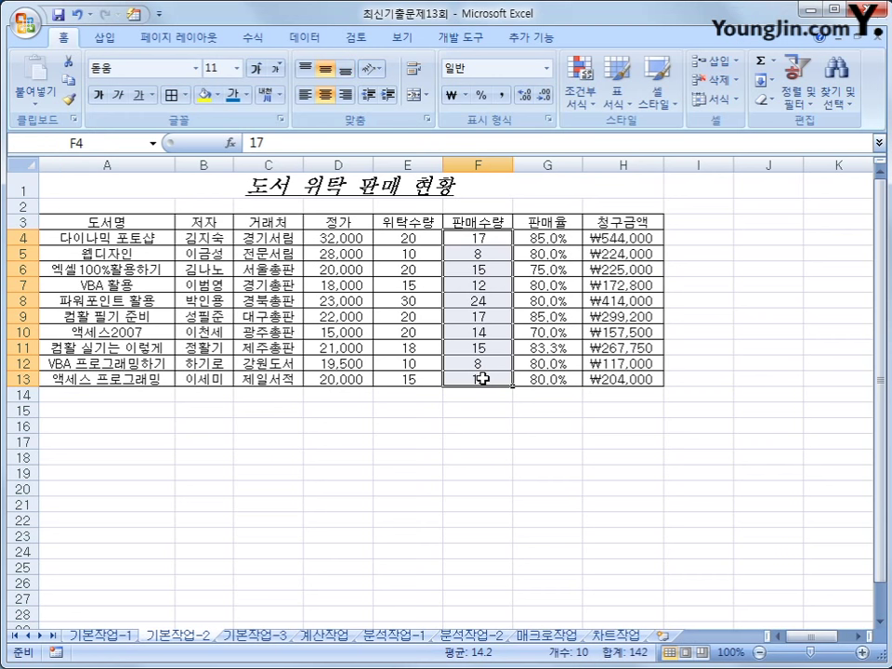
right_click(471, 278)
left_click(493, 499)
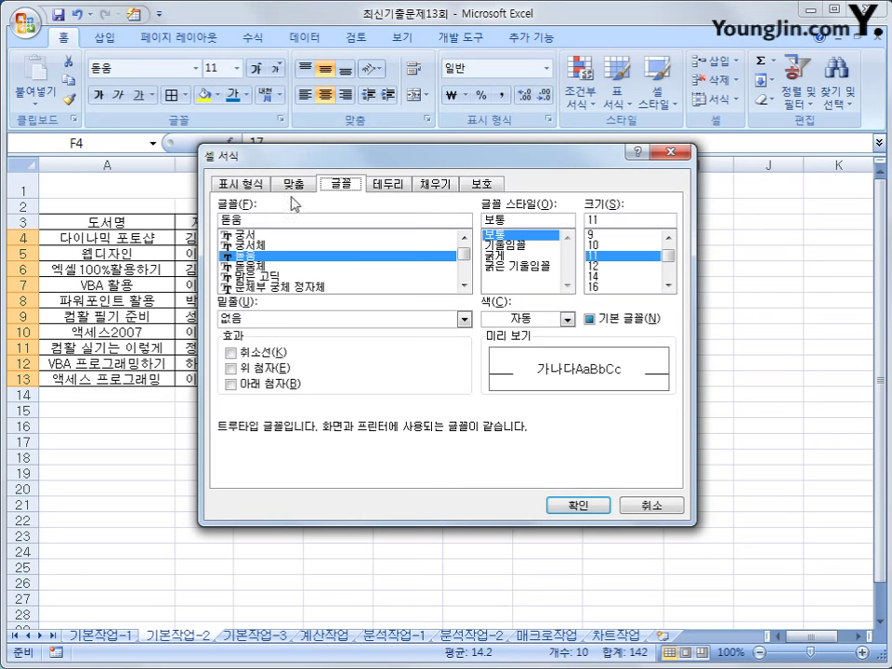
left_click(238, 183)
left_click(248, 333)
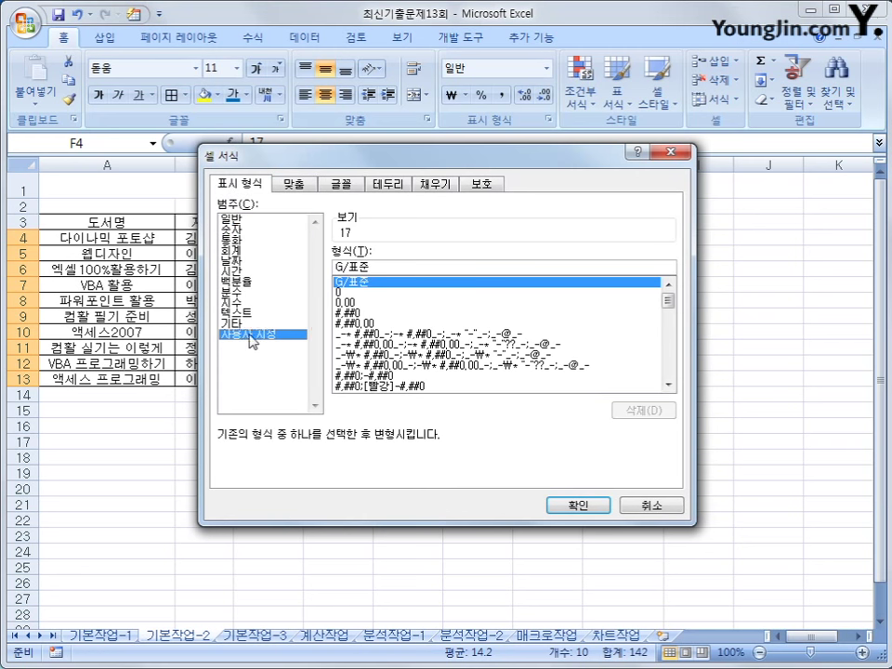
left_click_drag(373, 266, 269, 261)
type("0000")
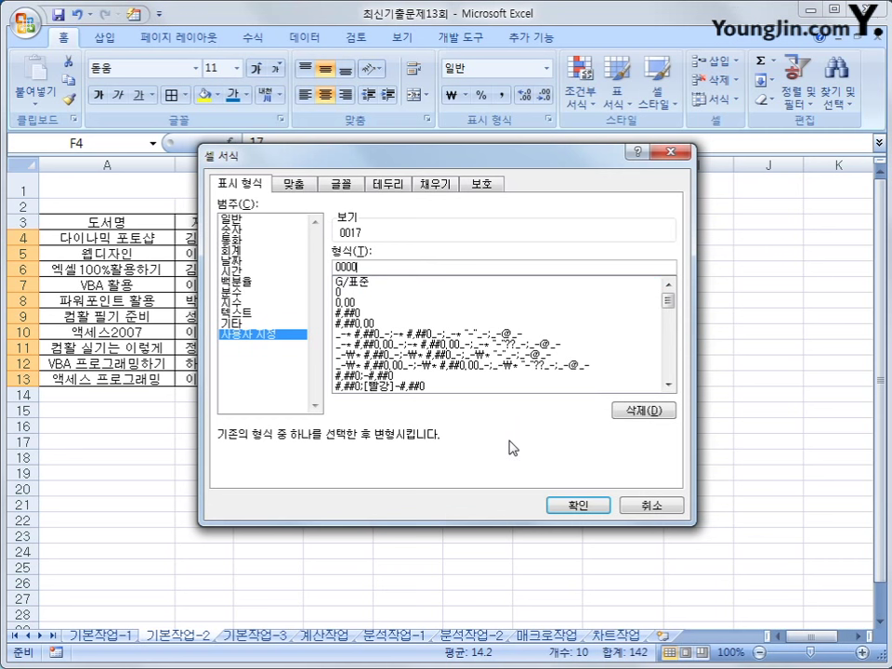
left_click(576, 505)
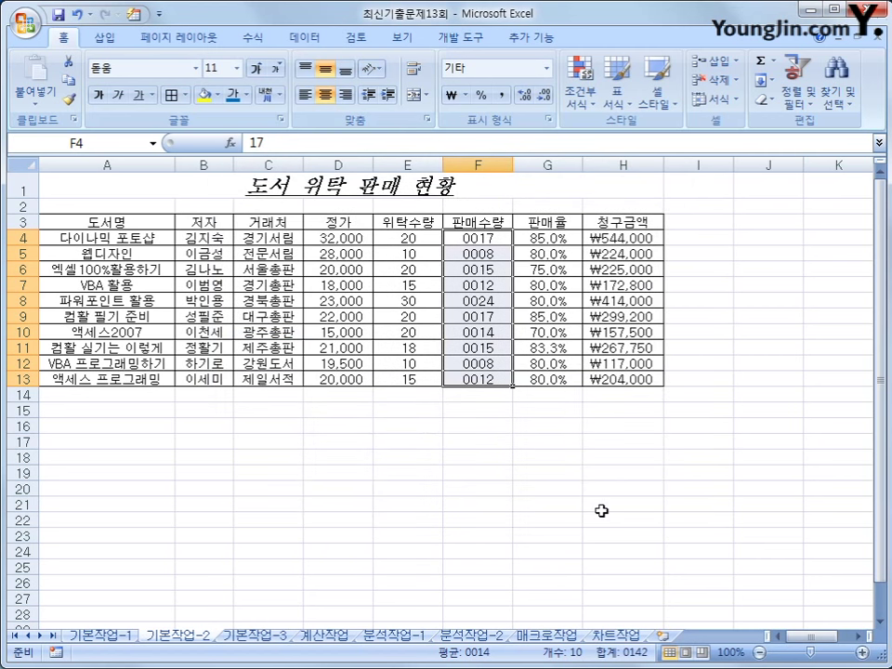
left_click(601, 510)
- Make the header row A3:H3 bold and fill it with the standard yellow color
left_click(112, 224)
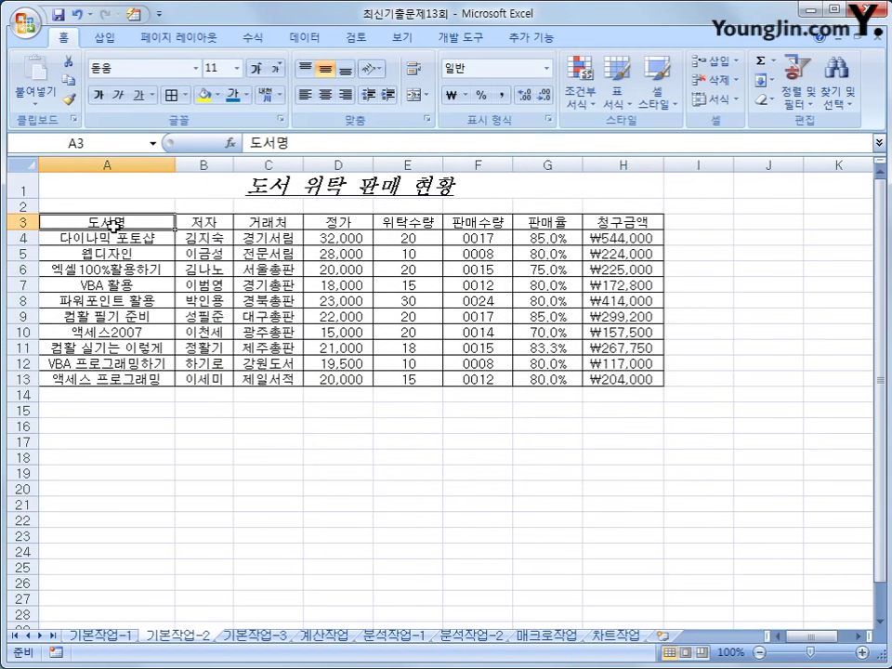
left_click_drag(111, 225, 596, 224)
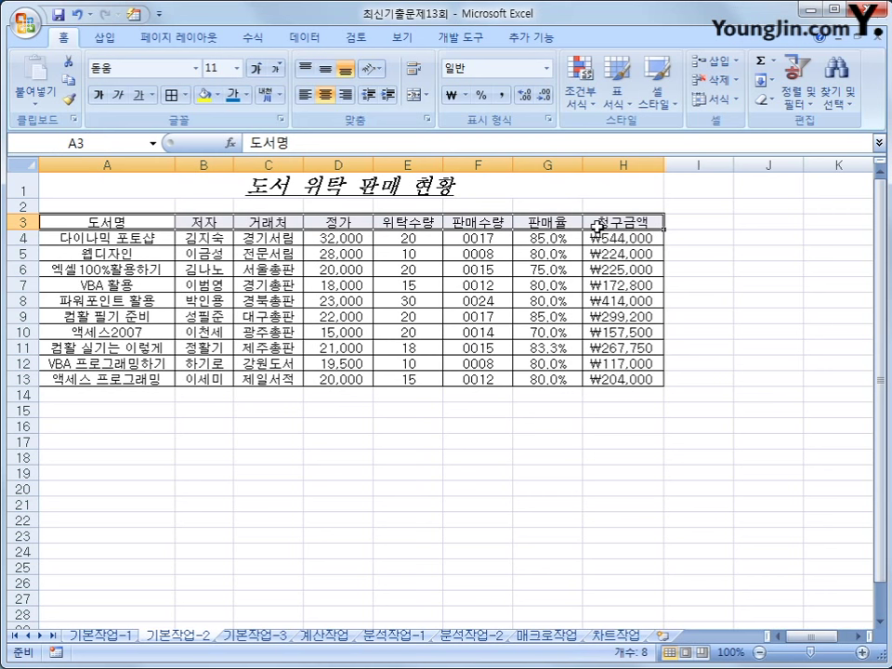
left_click(96, 95)
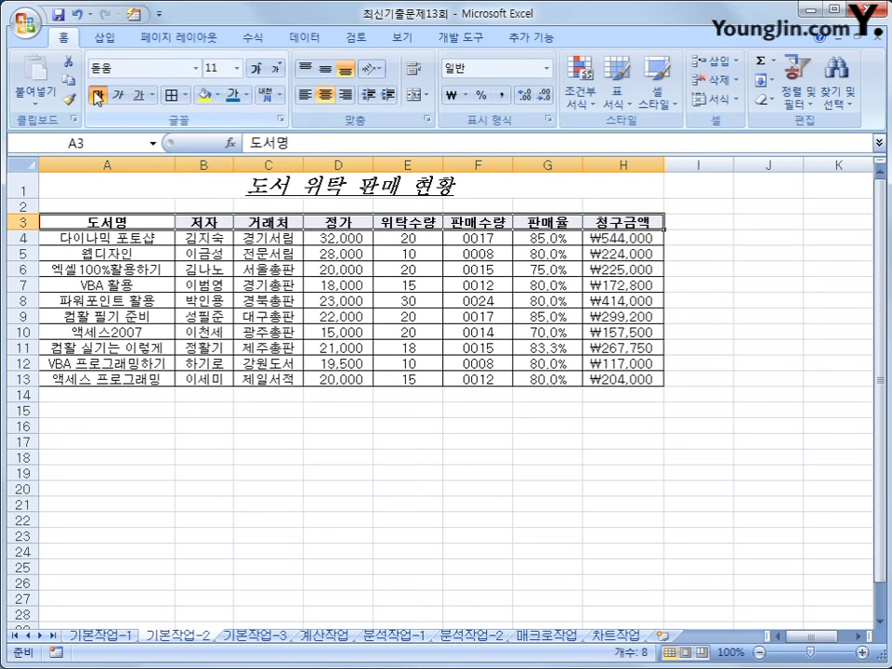
left_click(217, 94)
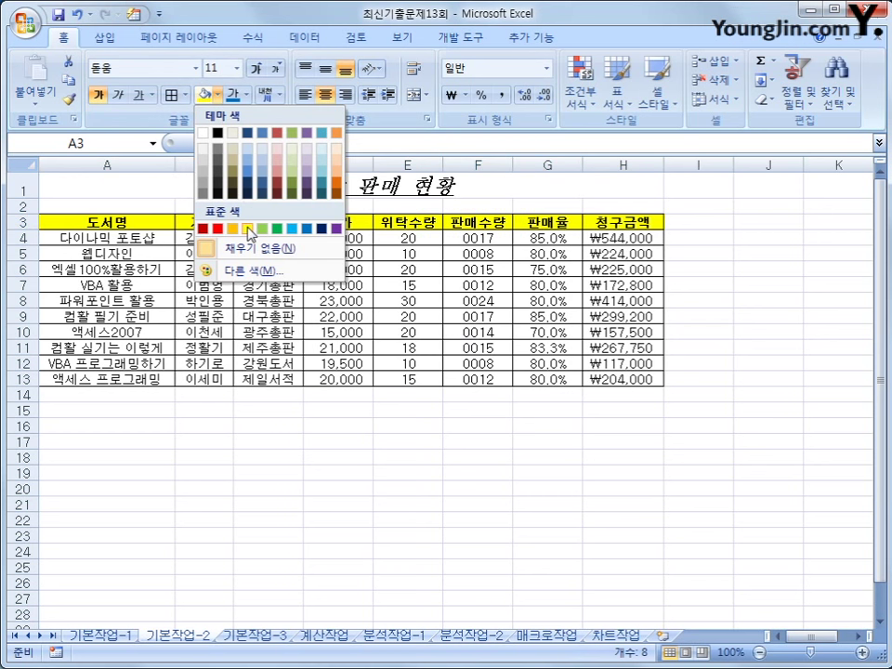
left_click(248, 227)
left_click(610, 220)
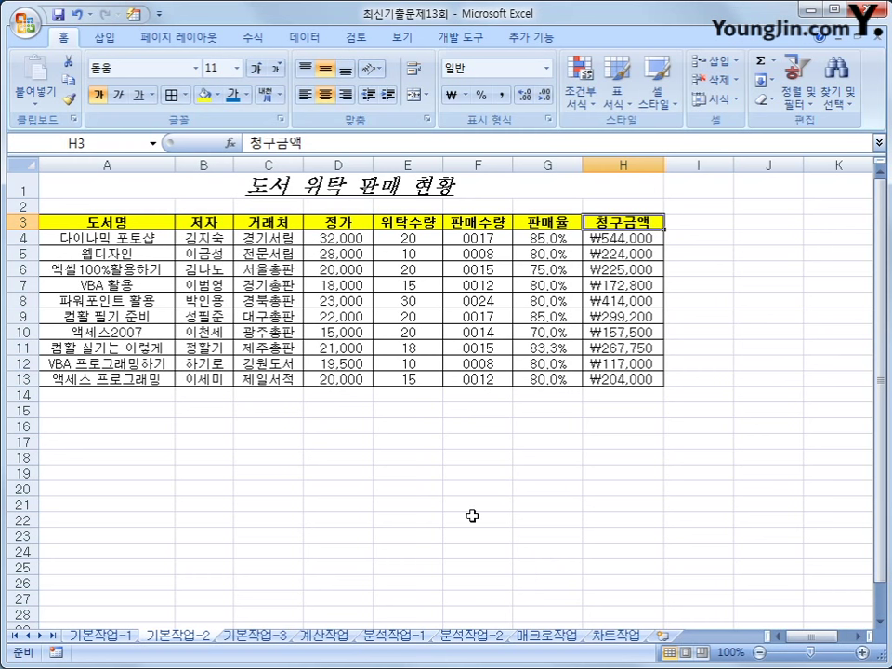
- On the 기본작업-3 sheet, start a new formula-based conditional formatting rule for the data range A4:G15
left_click(270, 638)
left_click(269, 484)
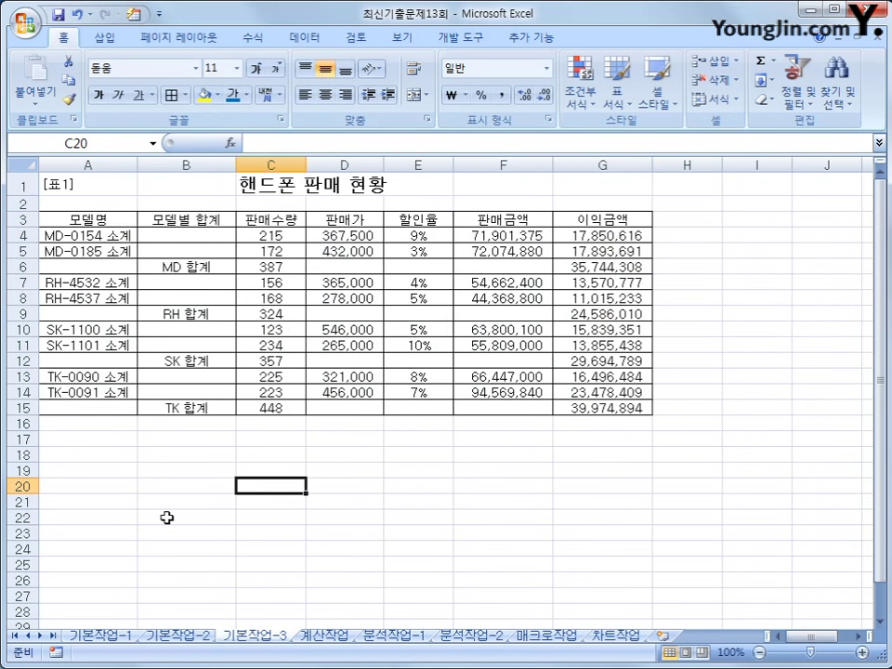
left_click(96, 233)
left_click_drag(97, 233, 577, 406)
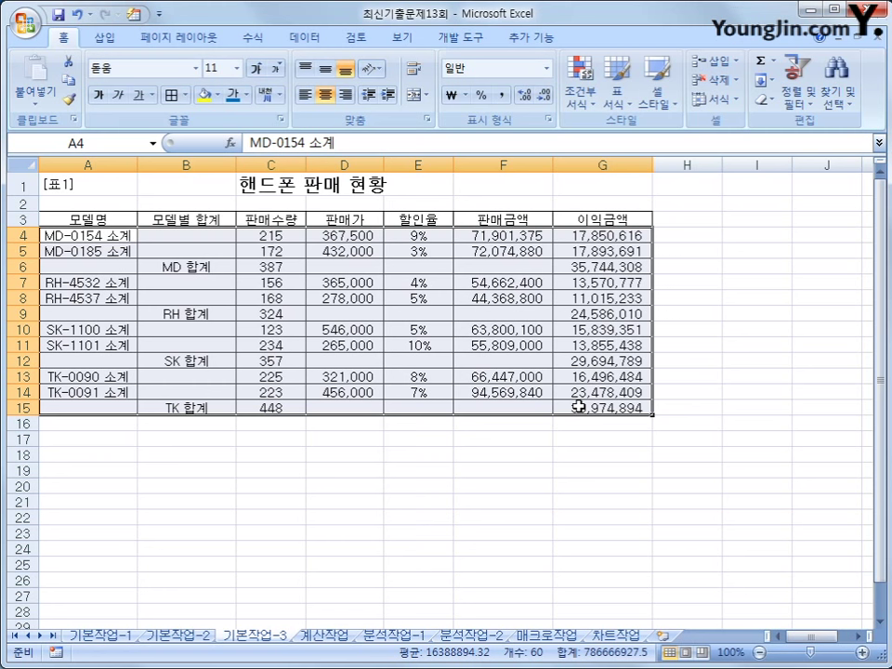
left_click(595, 108)
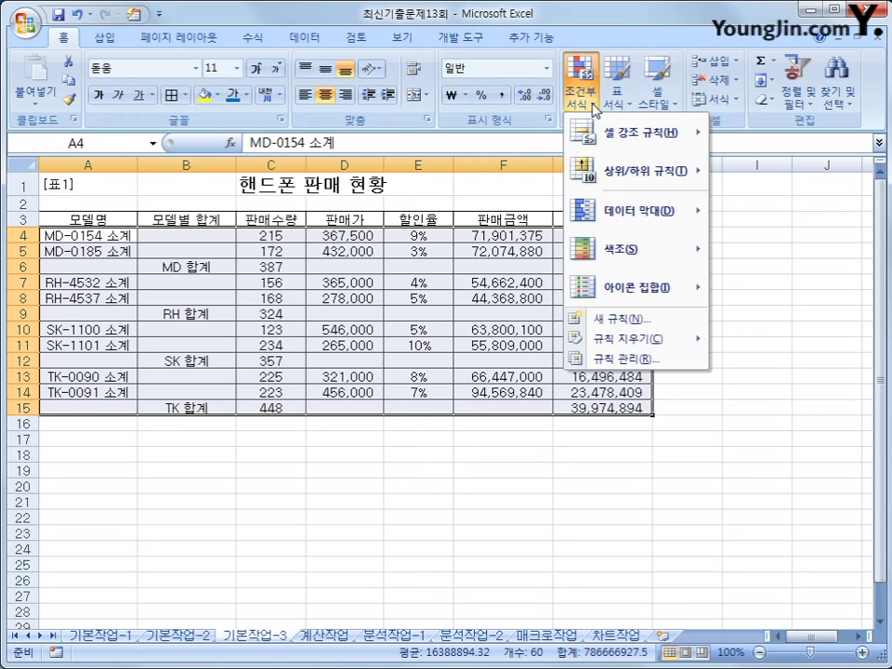
left_click(595, 321)
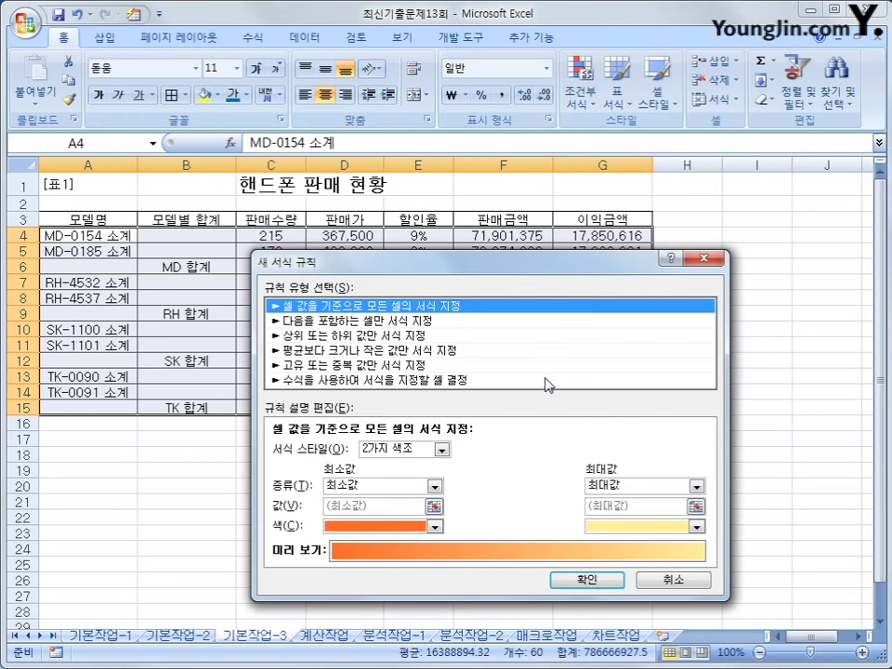
left_click(548, 380)
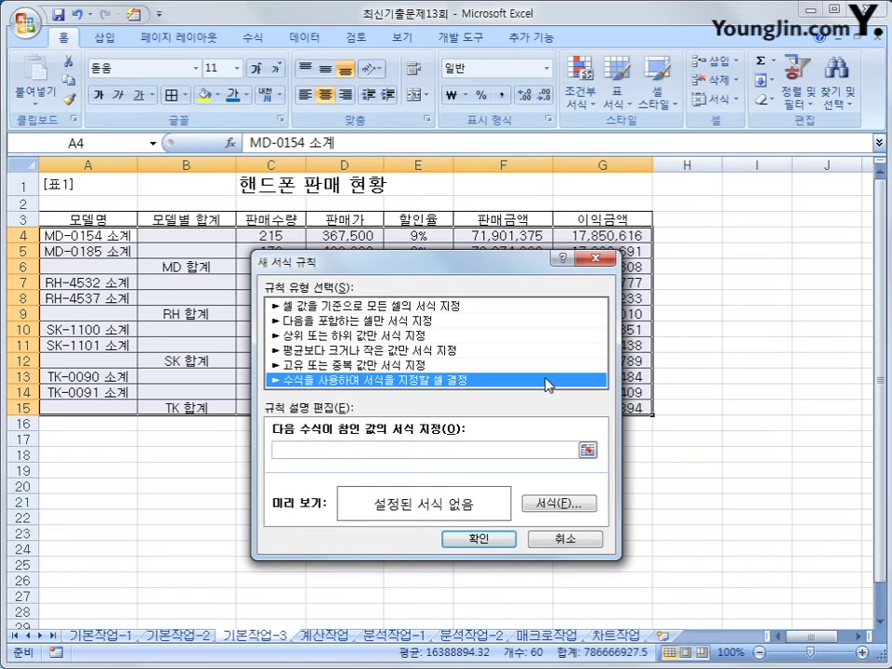
- Enter the rule formula =right($A4,2)="소계" so it matches rows whose 모델명 ends in 소계
left_click(483, 450)
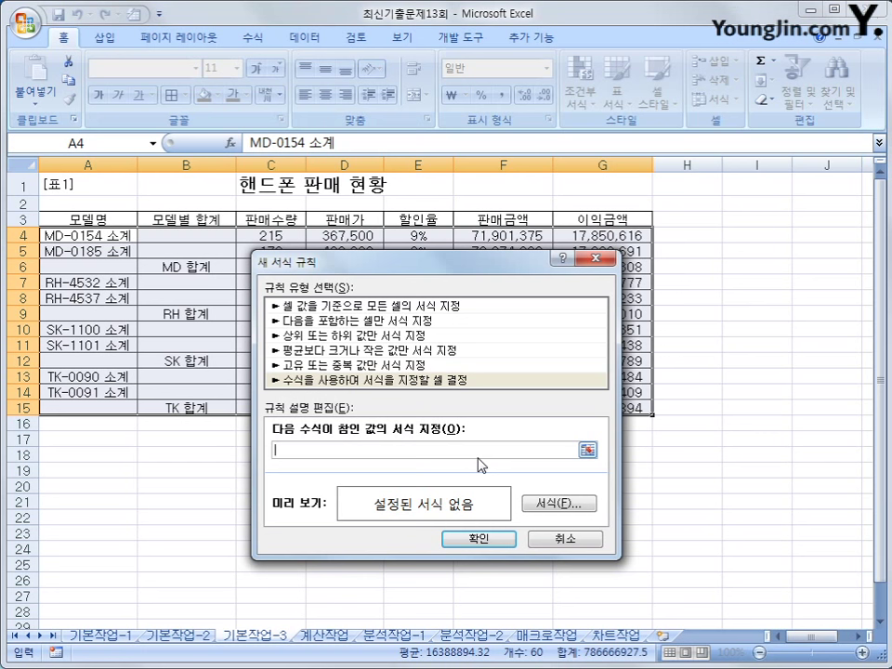
type("ㅋ")
key("BackSpace")
key("Hangul")
type("right(")
left_click(110, 236)
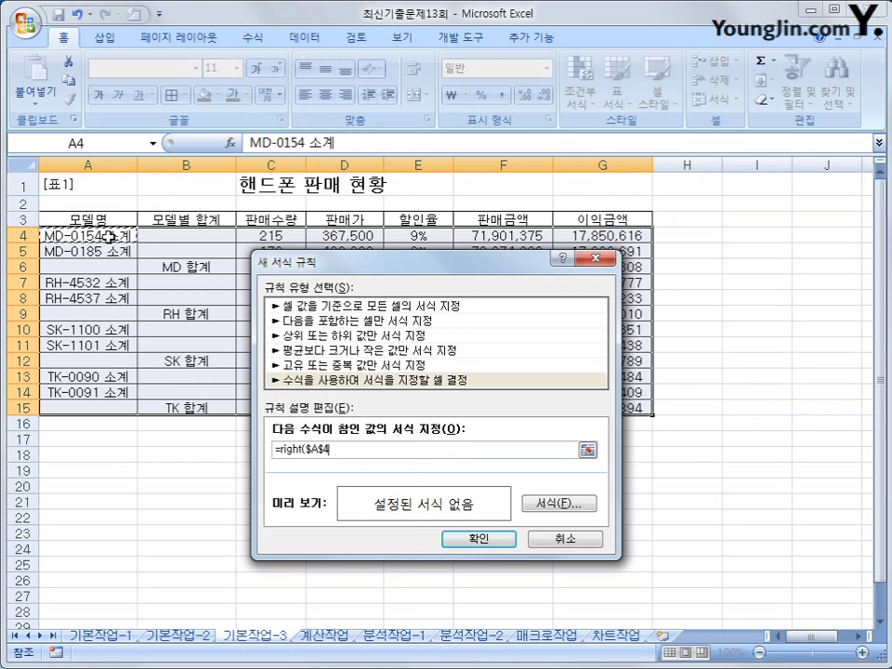
key("F4")
key("F4")
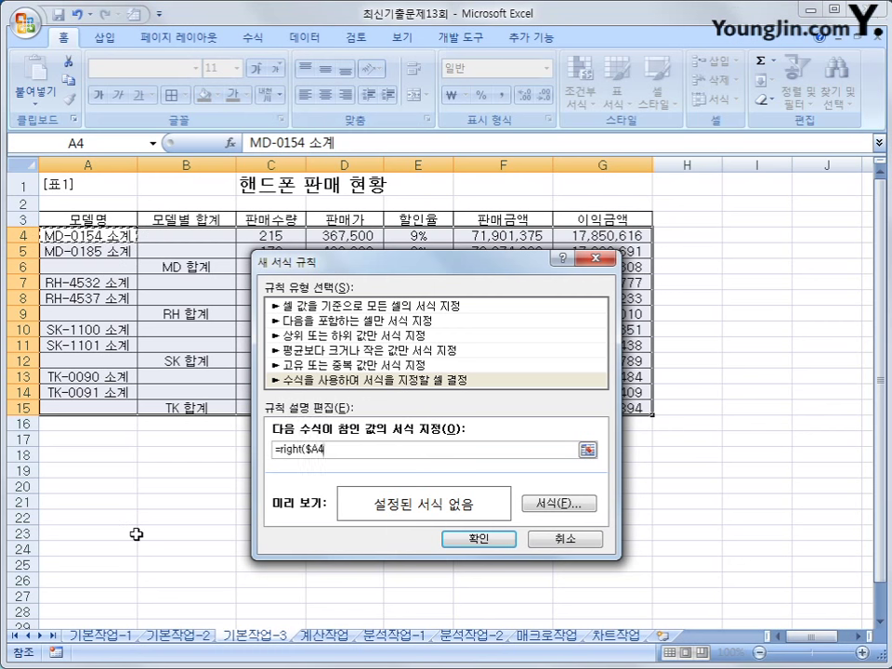
type(",2)=\"소")
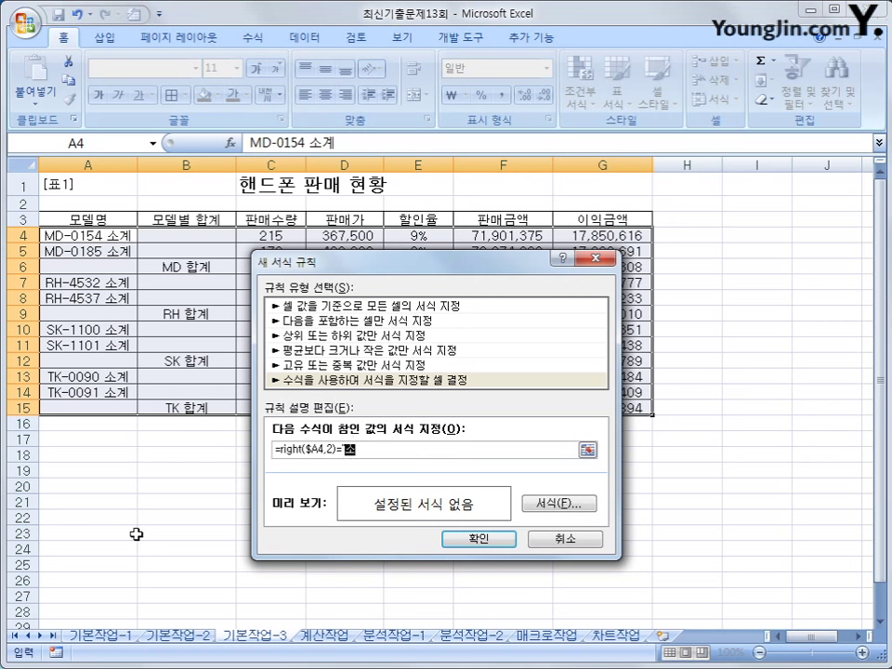
type("계\"")
- Give the 소계 rule a standard yellow fill and apply it to the range
left_click(587, 507)
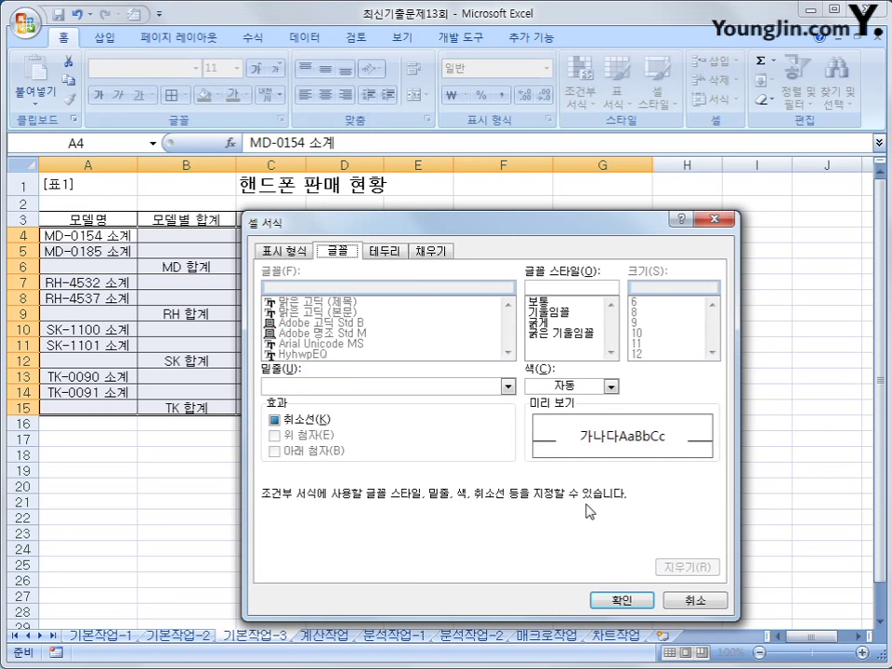
left_click(433, 252)
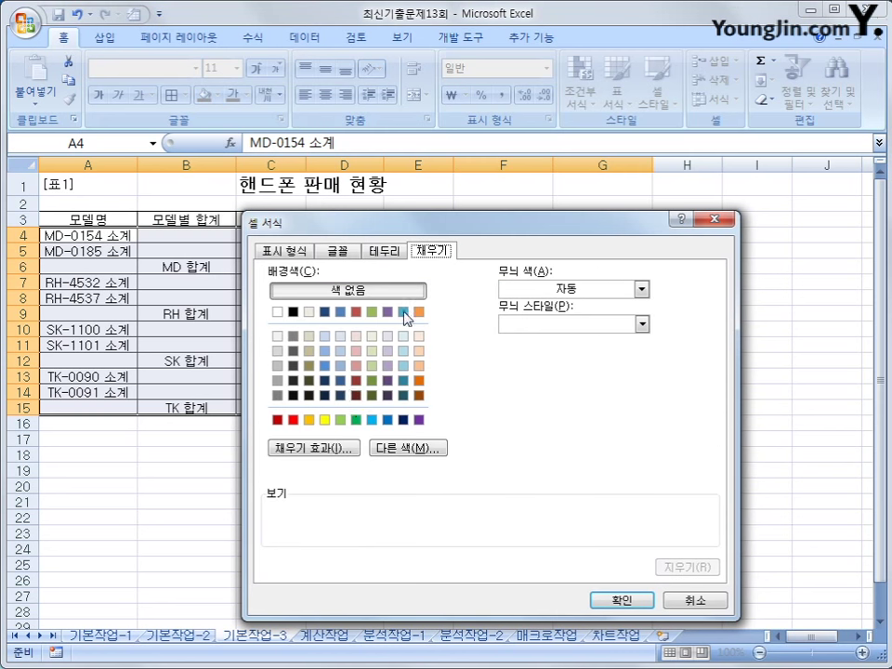
left_click(324, 419)
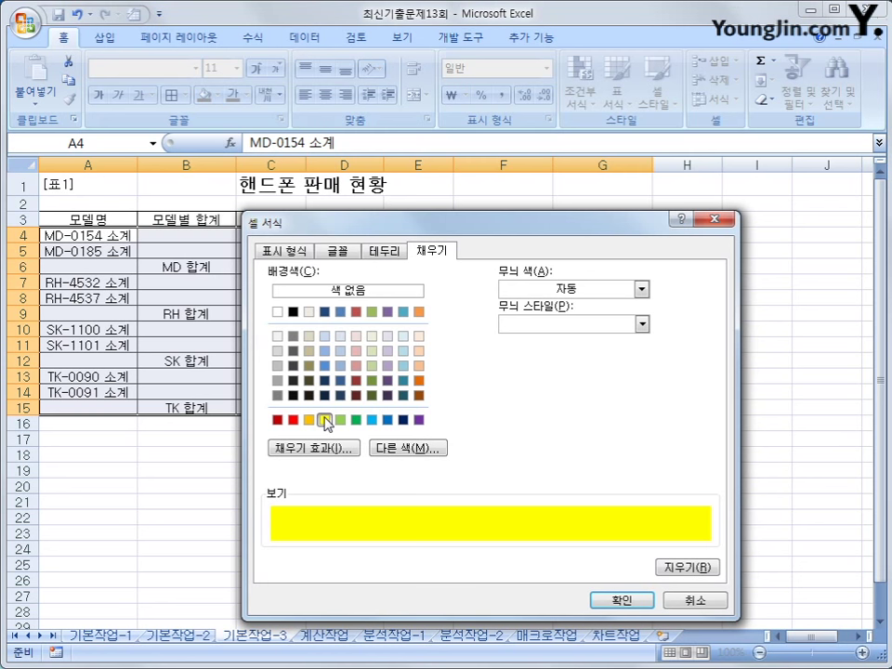
left_click(622, 599)
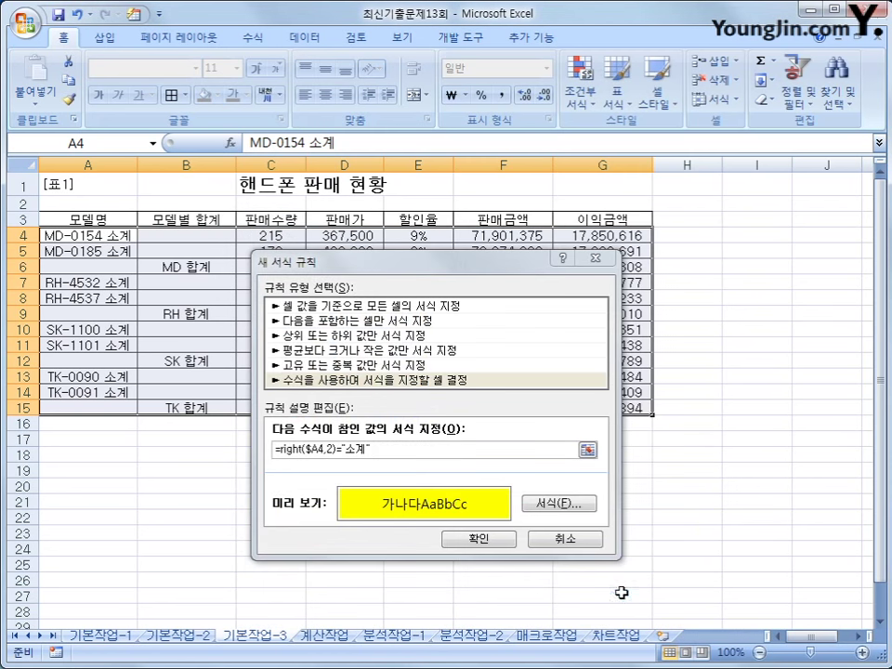
left_click(499, 542)
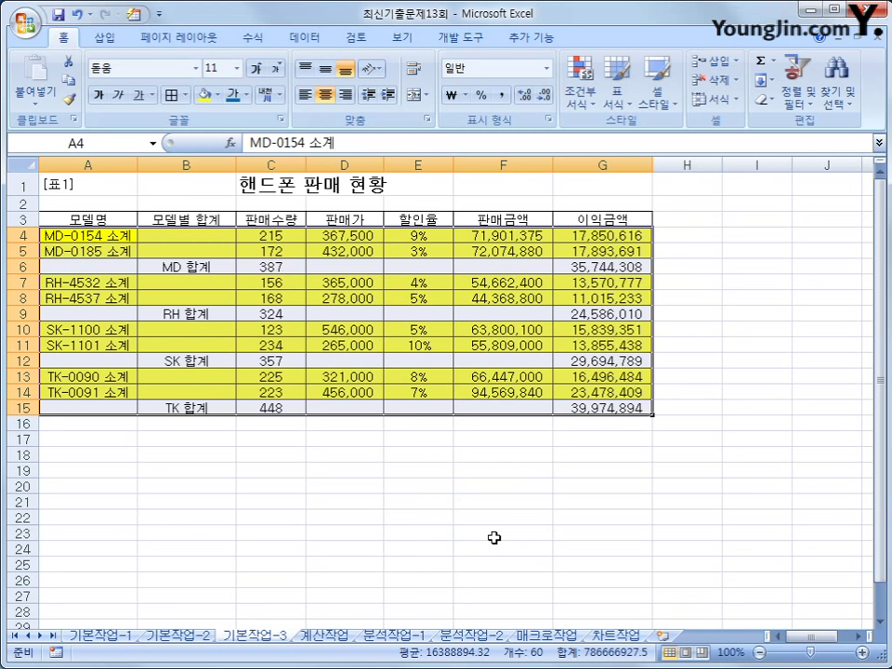
- Start a second formula-based conditional formatting rule for the same range A4:G15
left_click(579, 86)
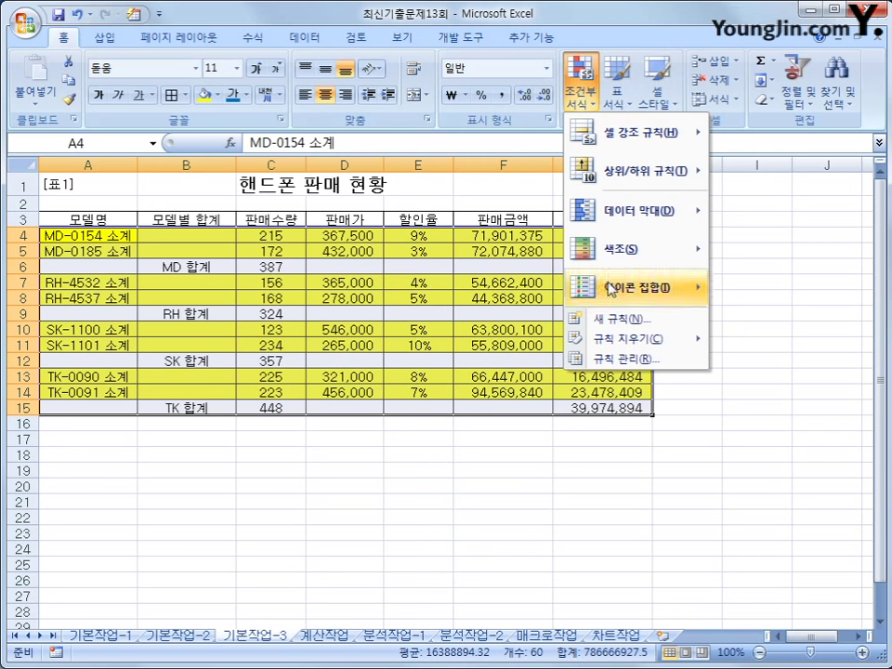
left_click(609, 319)
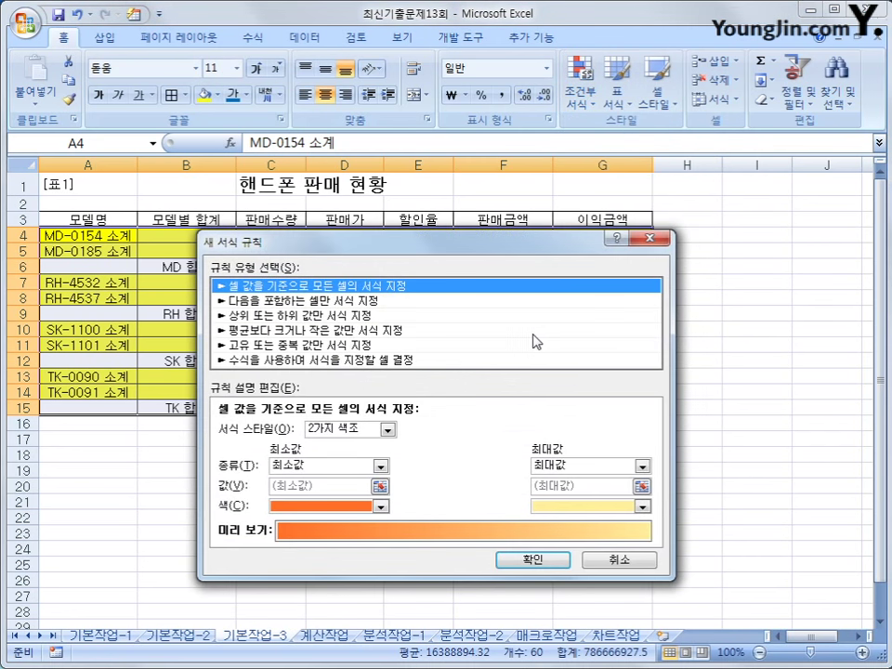
left_click(515, 359)
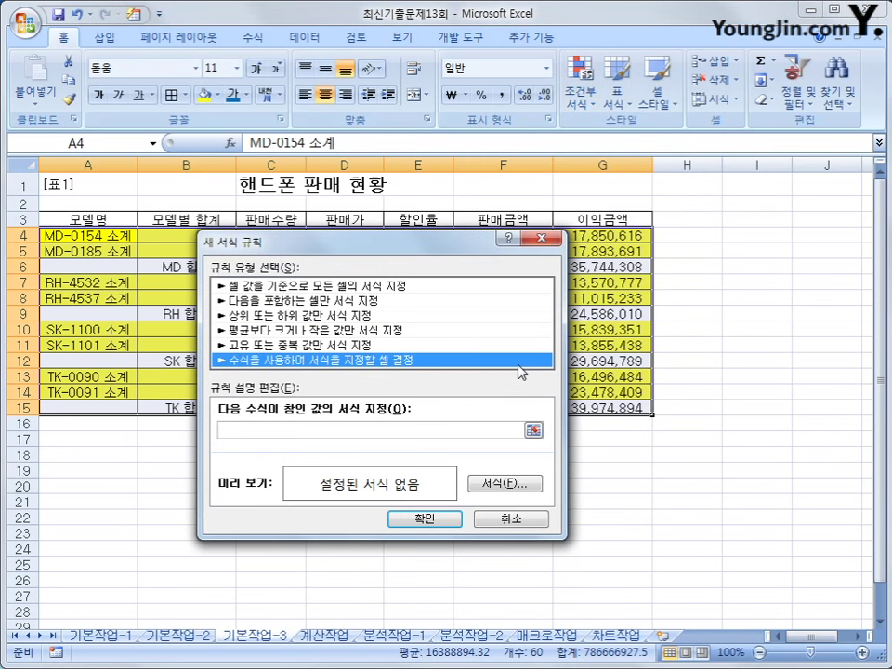
left_click(429, 428)
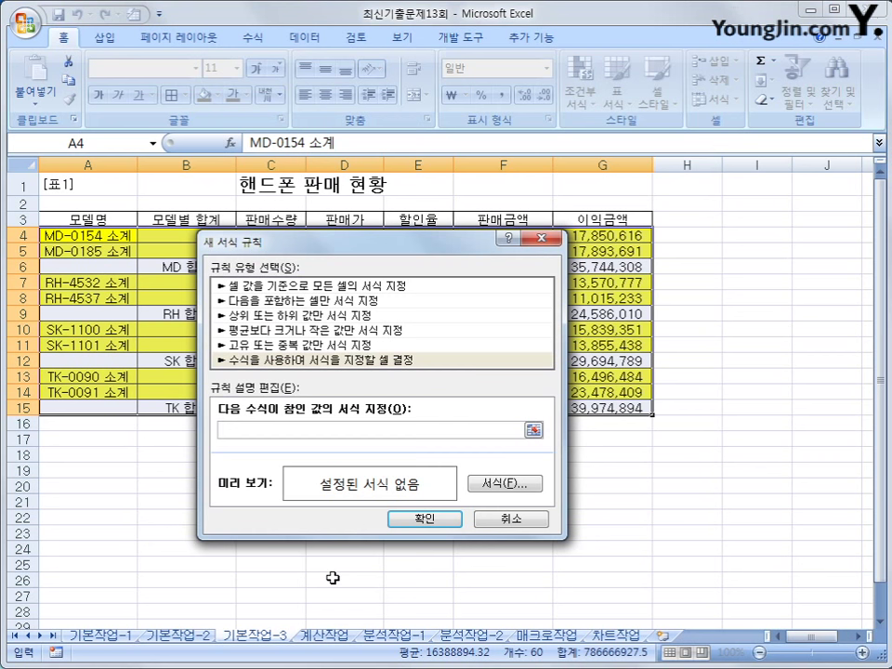
type("=")
left_click(163, 238)
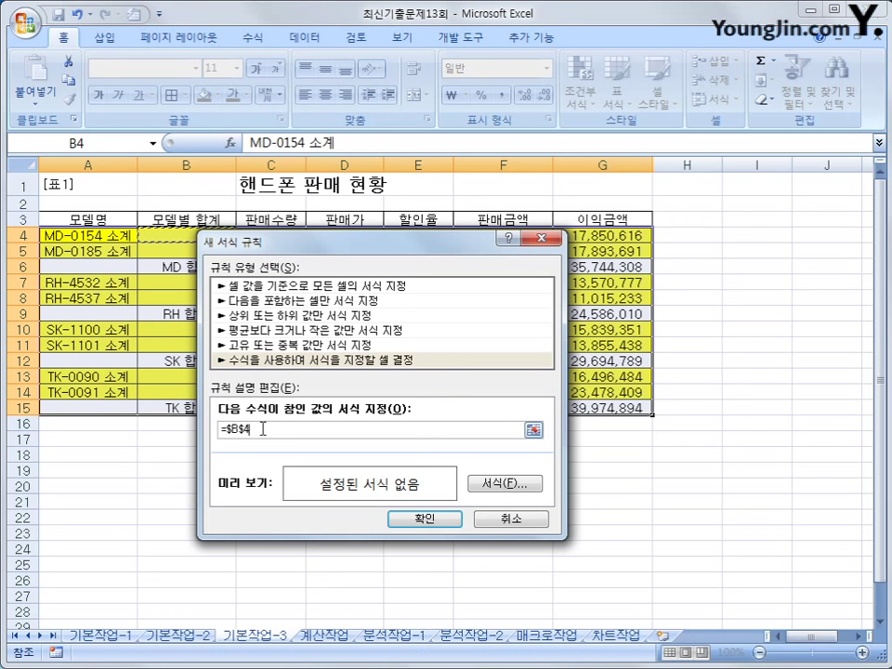
key("BackSpace")
key("BackSpace")
key("BackSpace")
key("BackSpace")
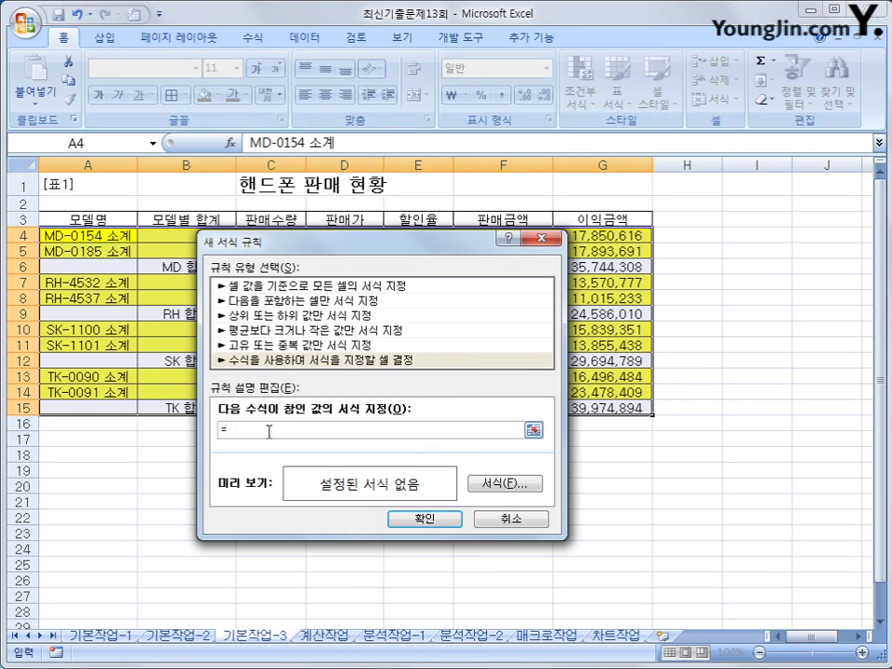
key("BackSpace")
type("ㅋ")
key("BackSpace")
- Enter the second rule's formula =right($B4,2)="합계" to match rows whose 모델별 합계 ends in 합계
type("=right(")
left_click(165, 233)
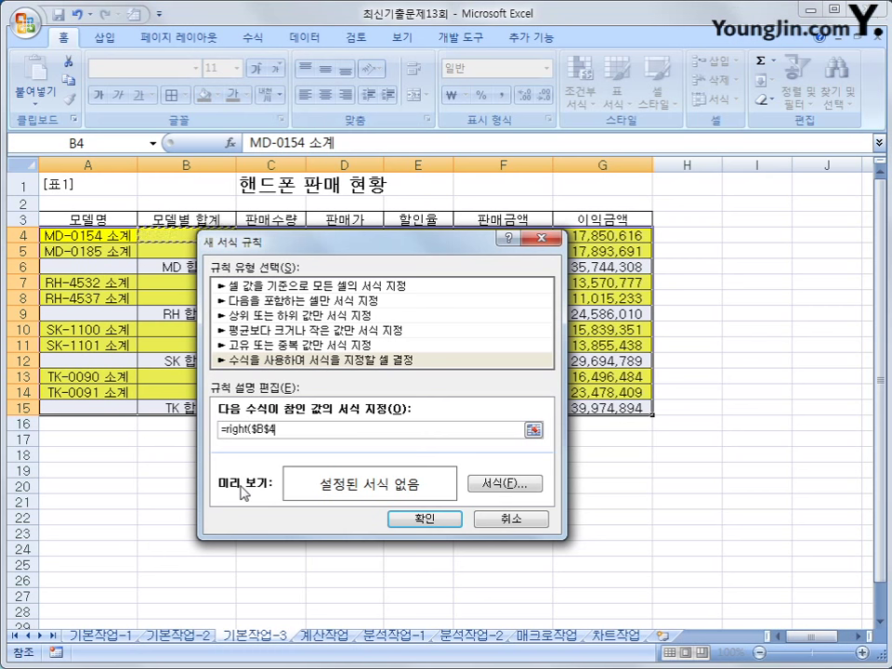
key("F4")
key("F4")
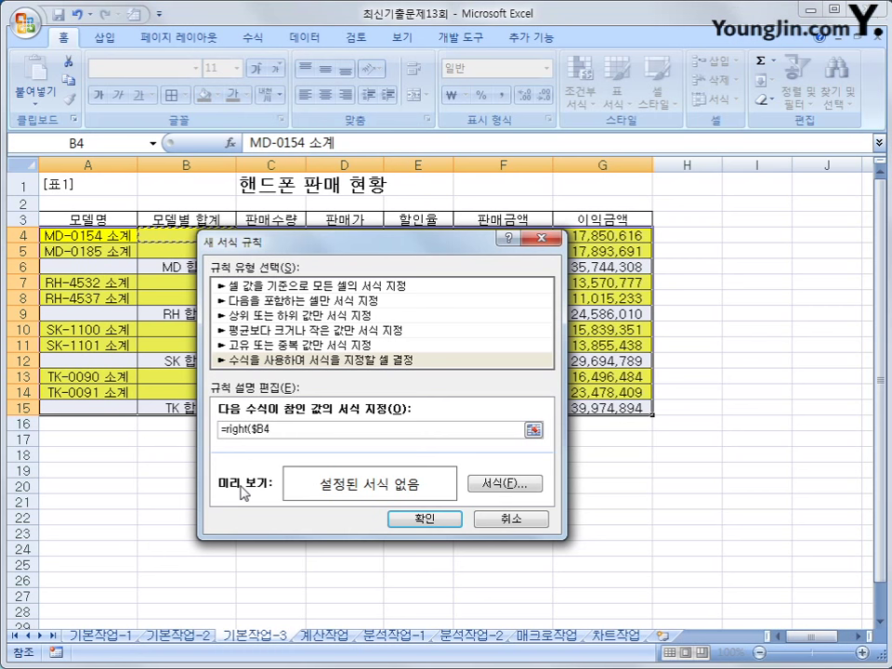
type(",2")
type(")=\"")
type("합계")
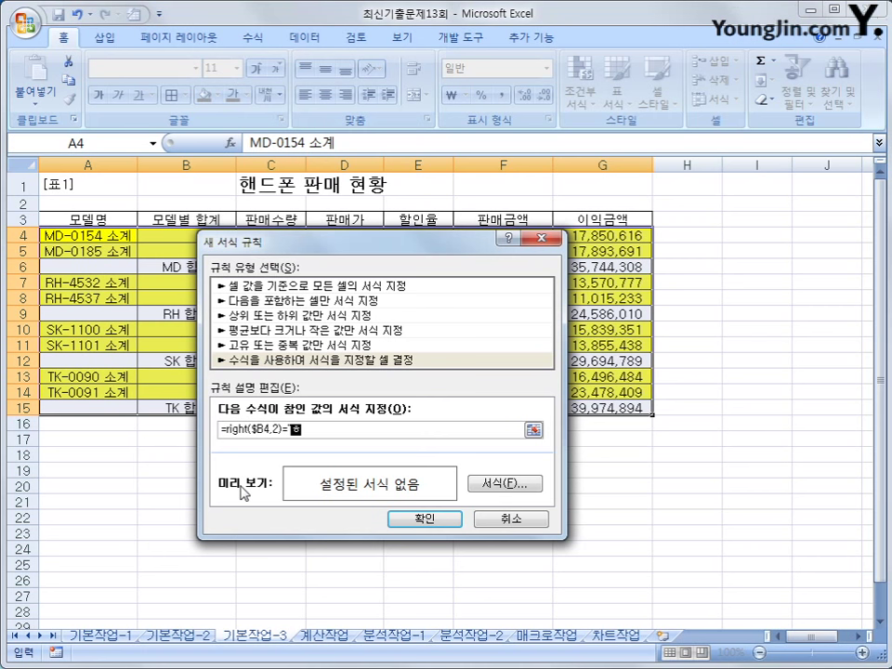
type("\"")
- Give the 합계 rule a standard green (녹색) fill, apply it and deselect the table
left_click(474, 489)
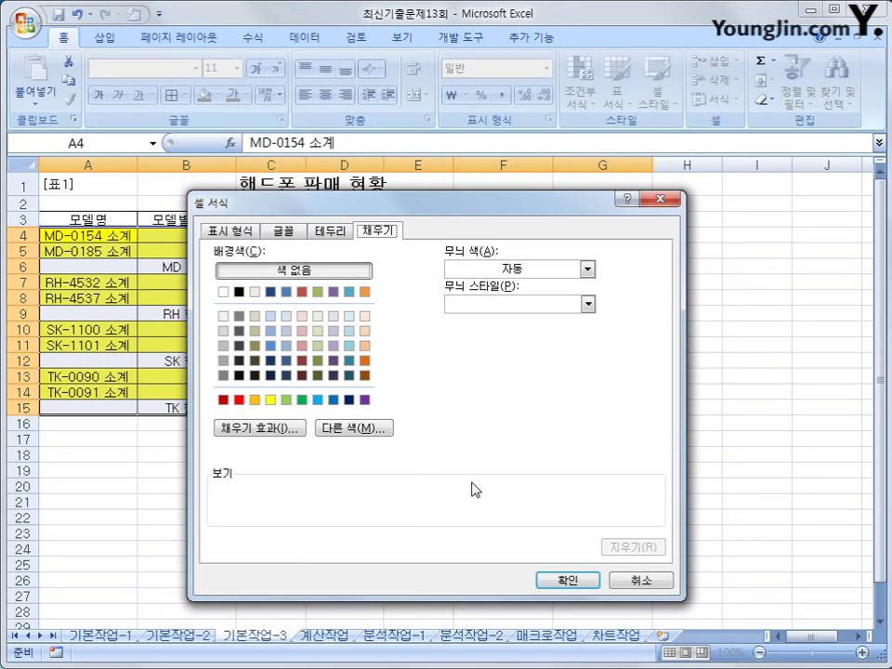
left_click(302, 400)
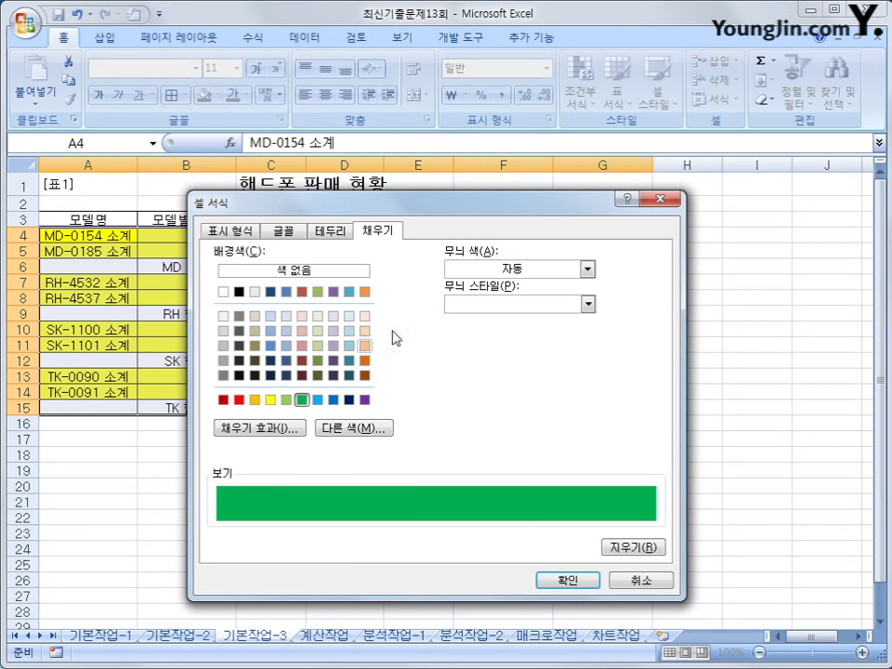
left_click(587, 268)
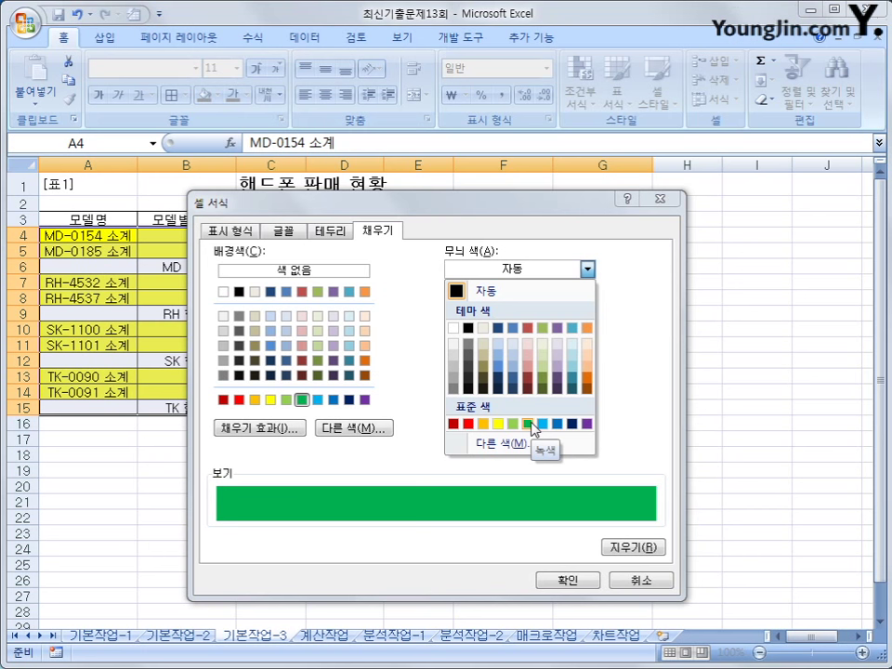
left_click(378, 464)
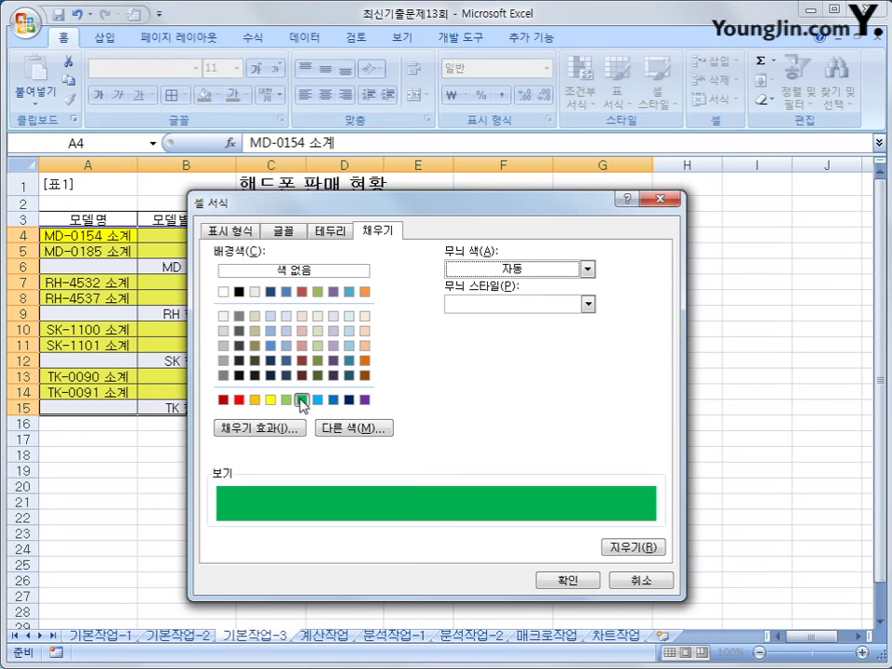
left_click(555, 583)
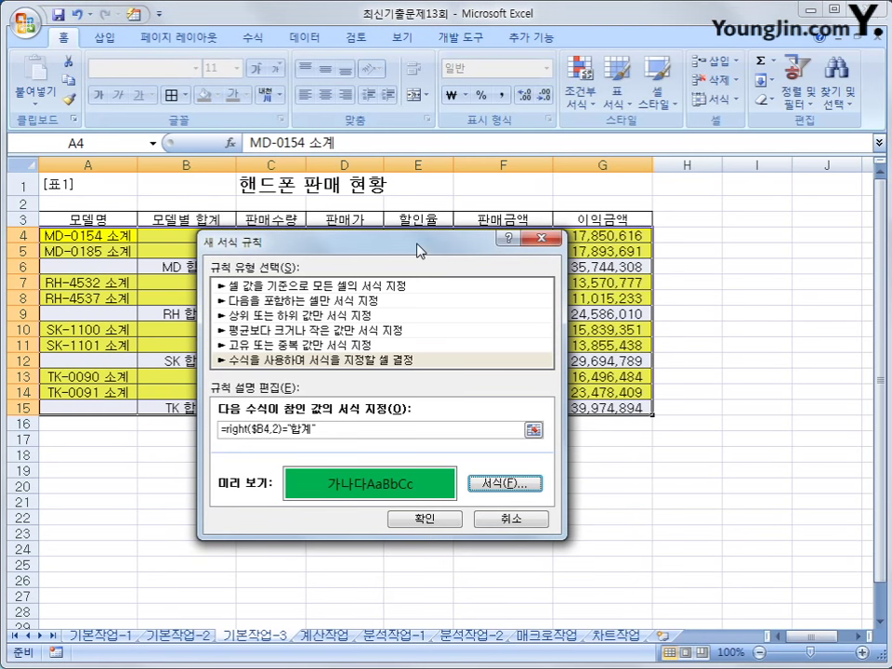
left_click(432, 529)
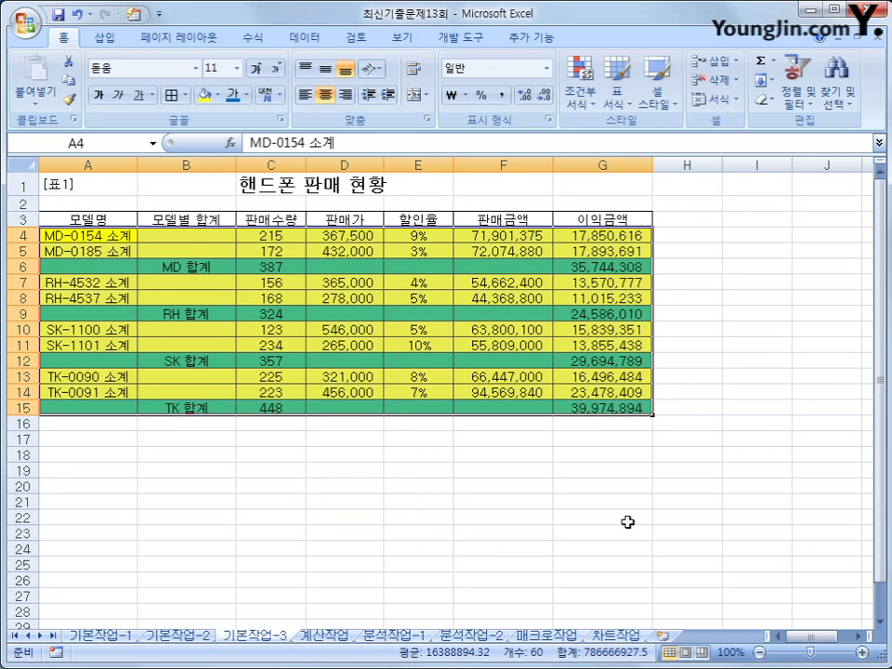
left_click(675, 533)
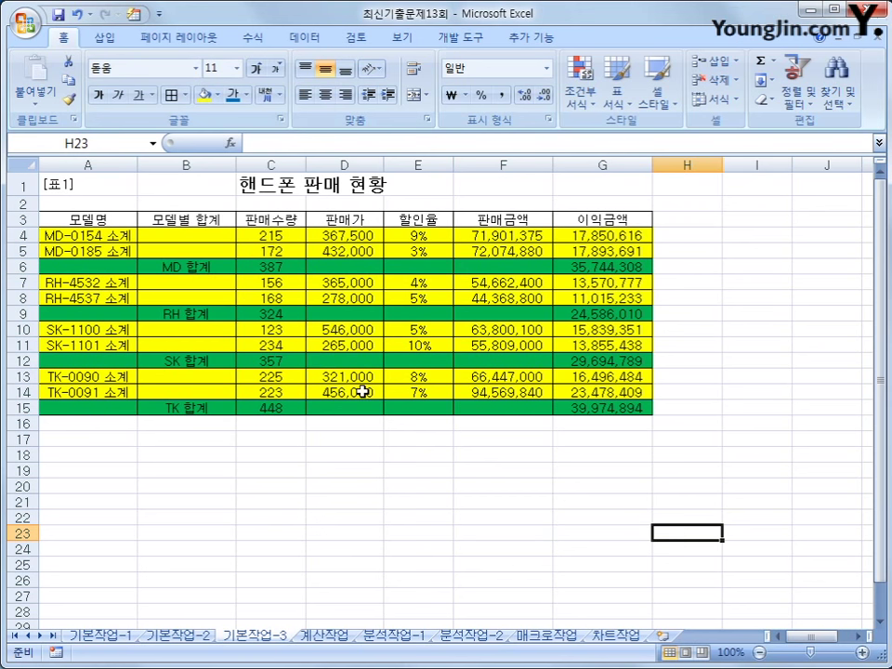
- On the 계산작업 sheet, begin the 승진여부 formula in E3 with an IF and AND whose first condition is B3>=7
left_click(316, 639)
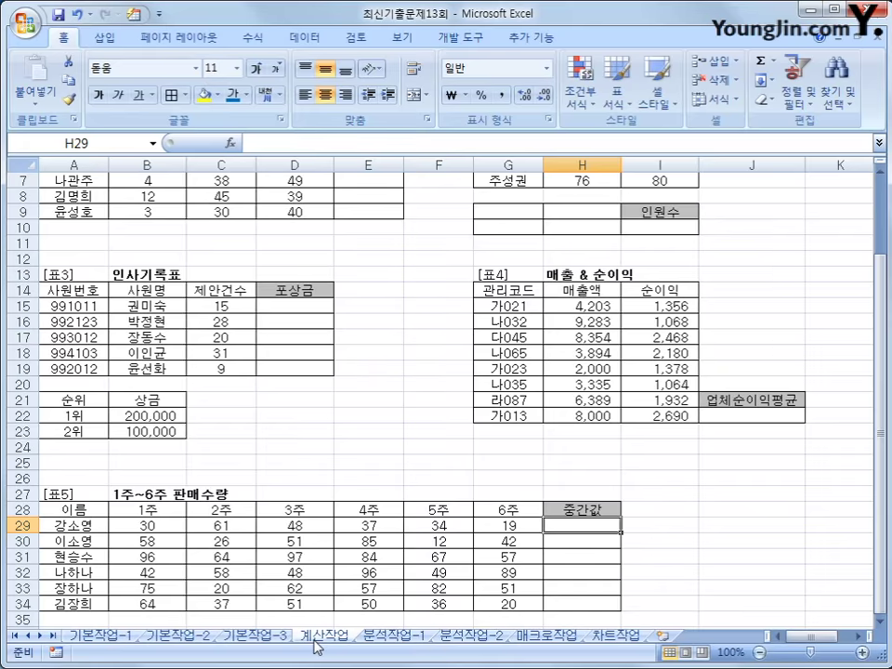
scroll(271, 315, "up", 2)
left_click(362, 213)
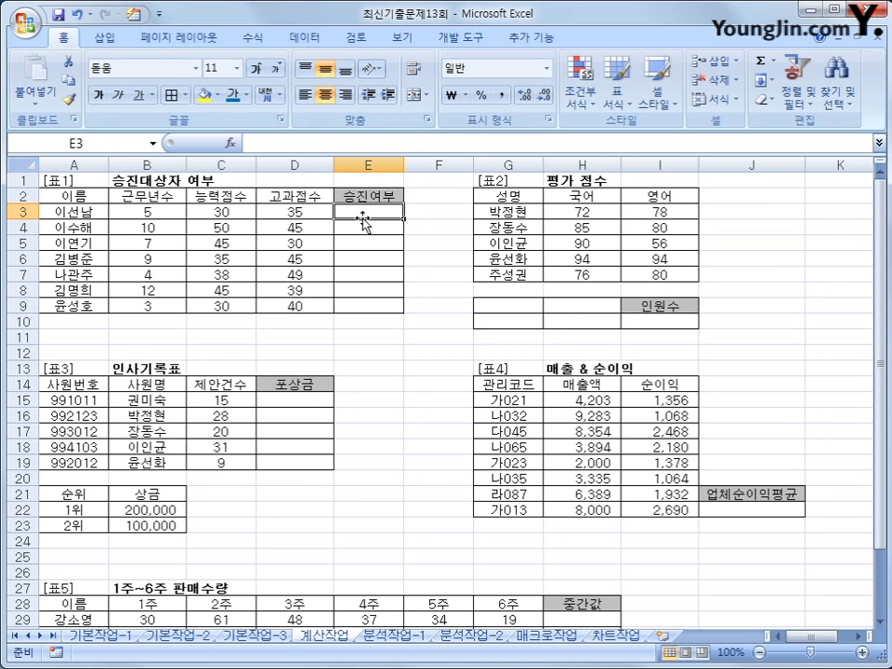
type("=")
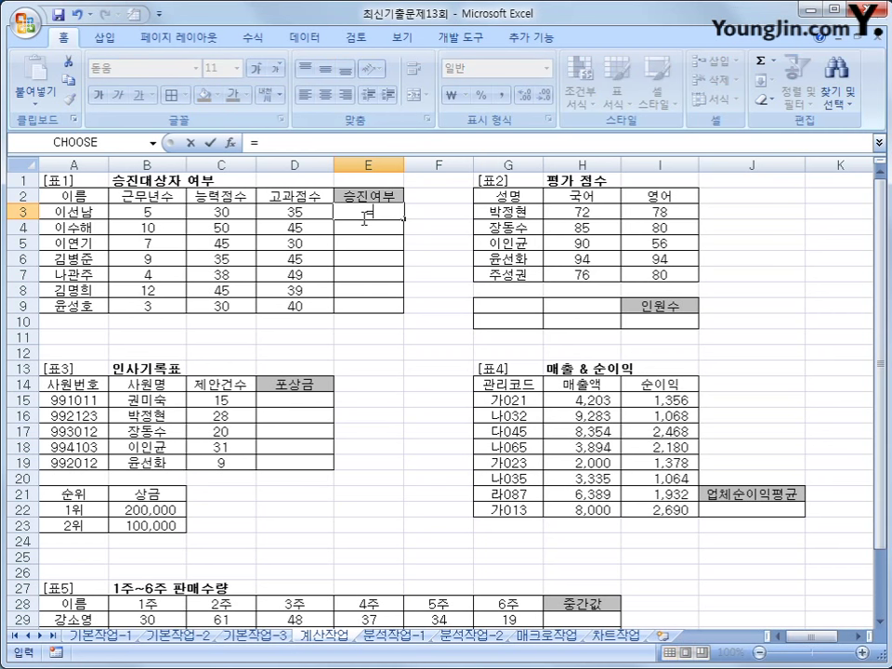
type("ㅑ")
key("BackSpace")
type("if(")
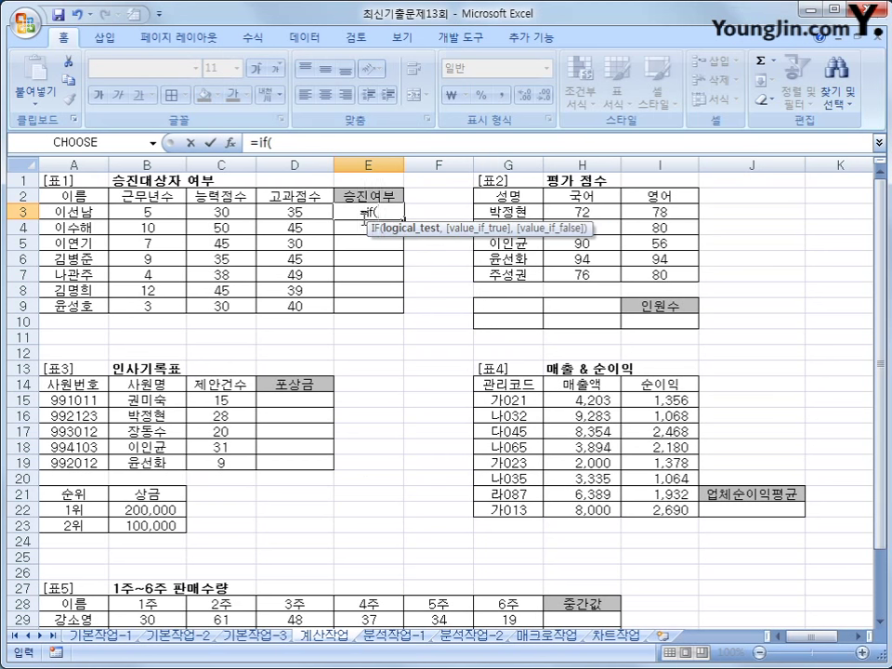
type("and(")
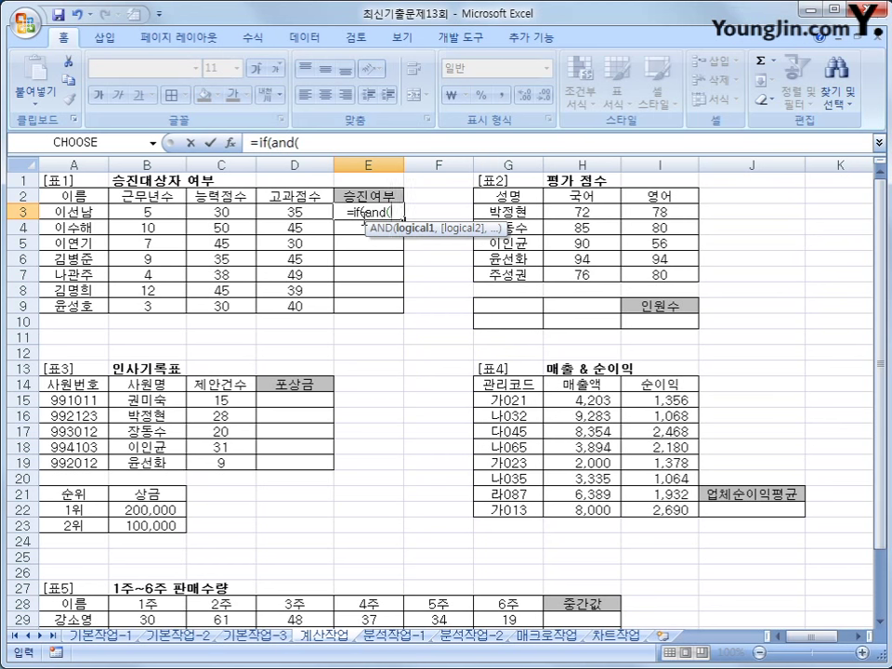
left_click(175, 212)
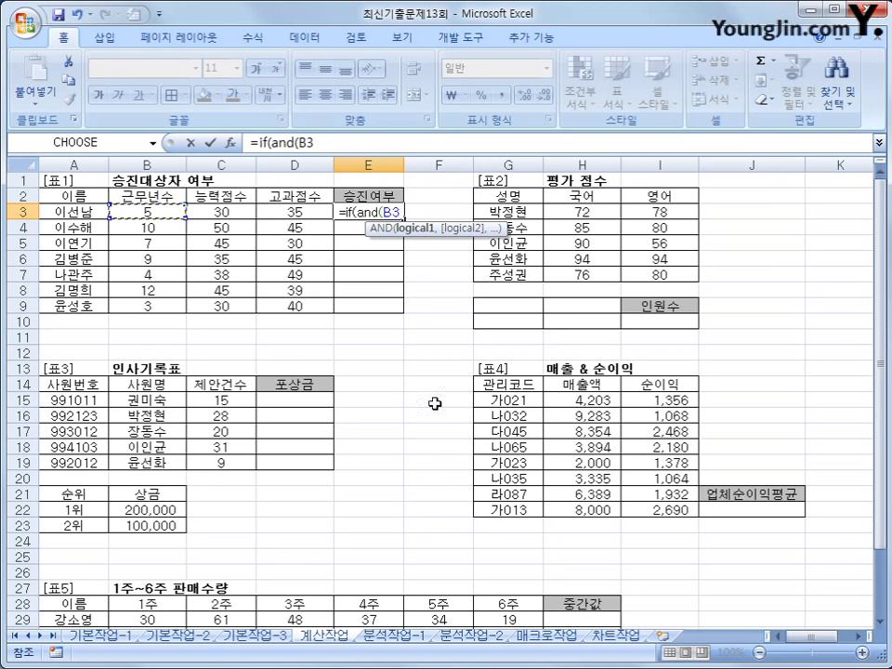
type(">=7,")
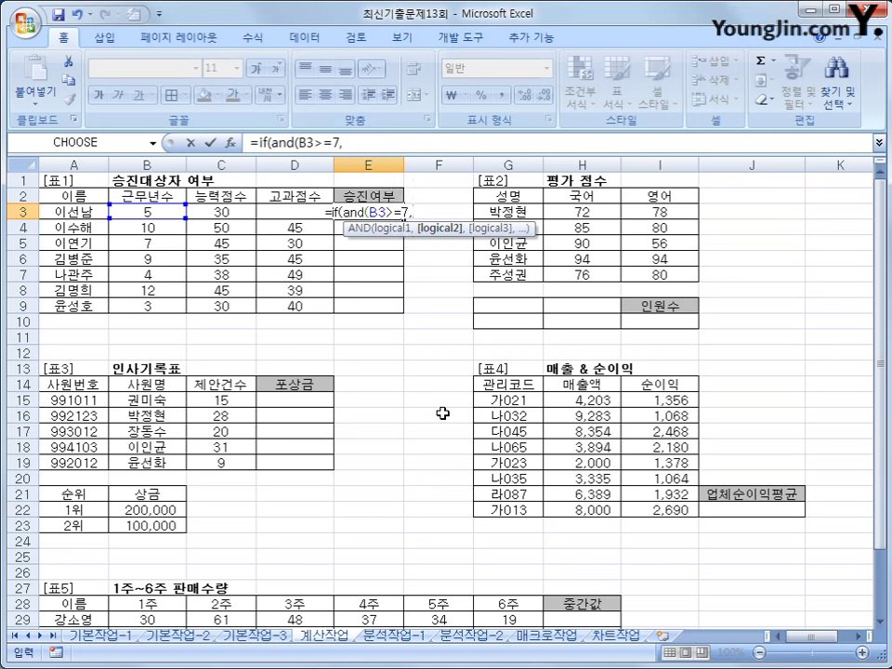
- Add sum(C3:D3)>=80 as the second AND condition in the E3 formula and close the AND
type("sum(")
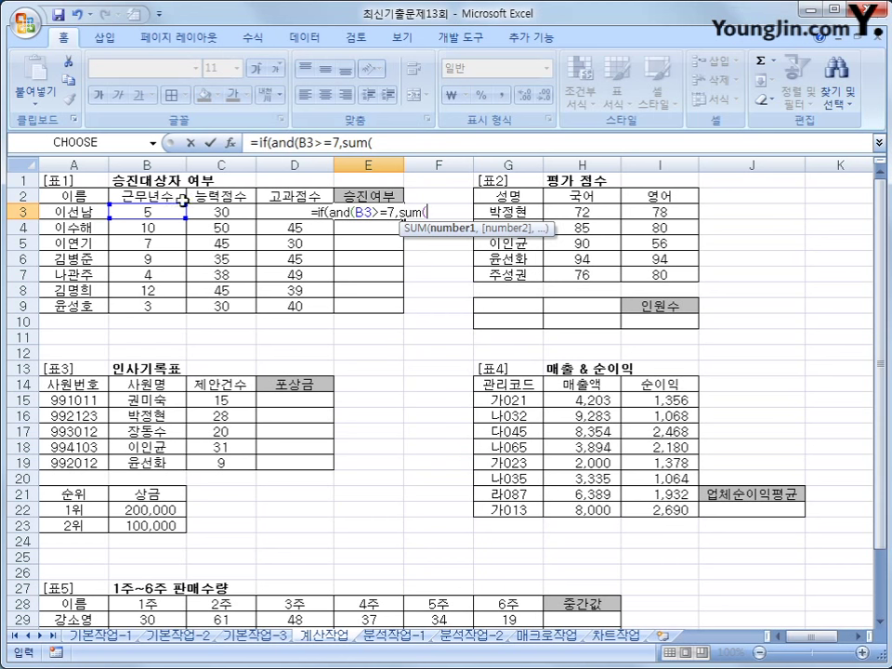
left_click_drag(231, 213, 318, 214)
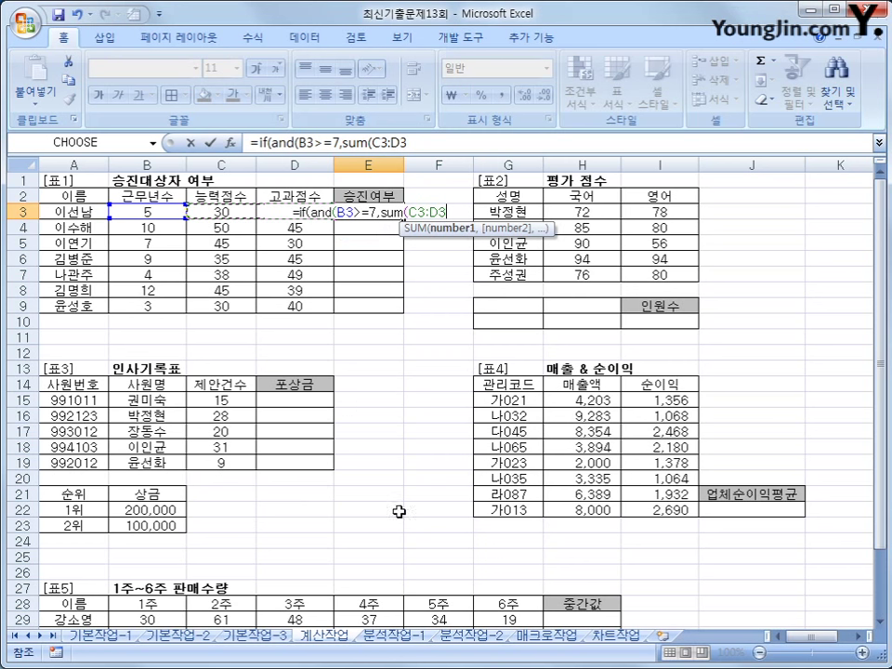
type(")")
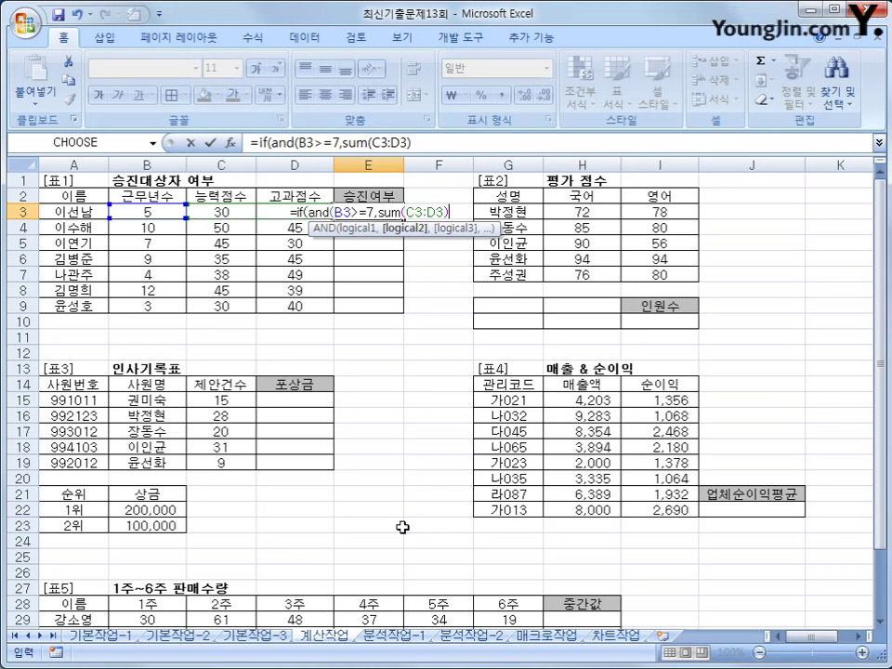
type(">=80")
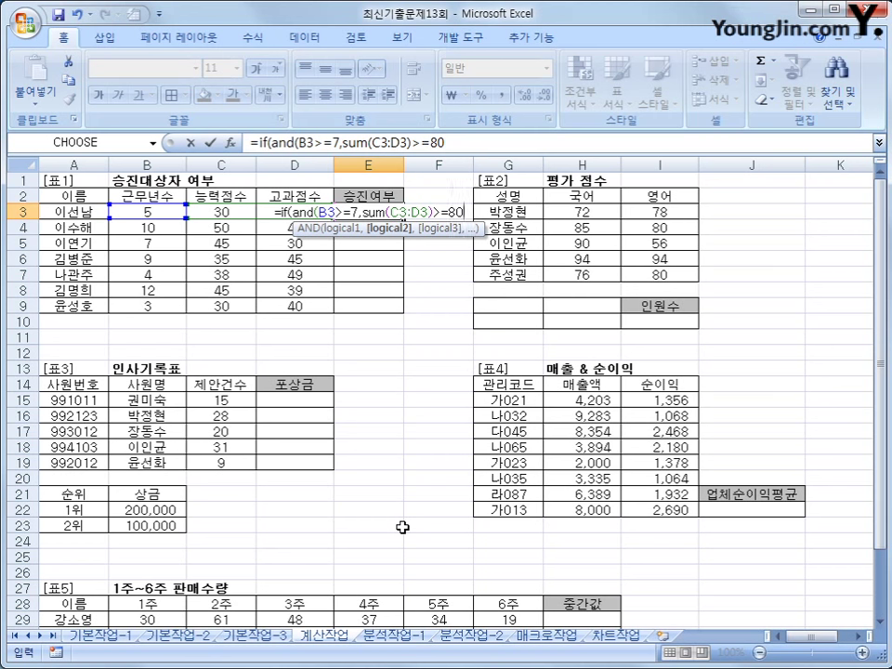
type(")")
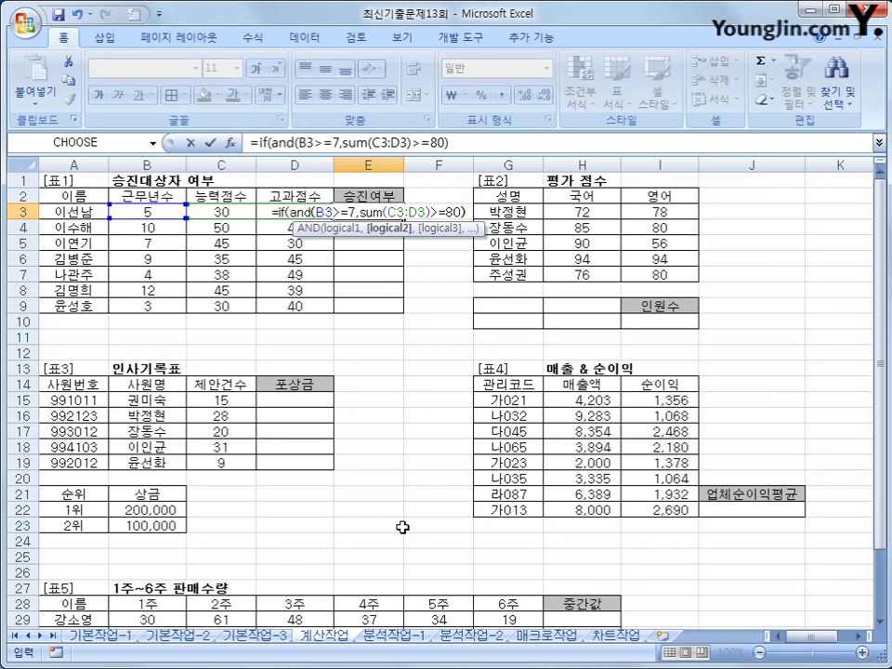
- Complete the E3 formula so it returns "승진" when true and an empty string "" when false
type(",")
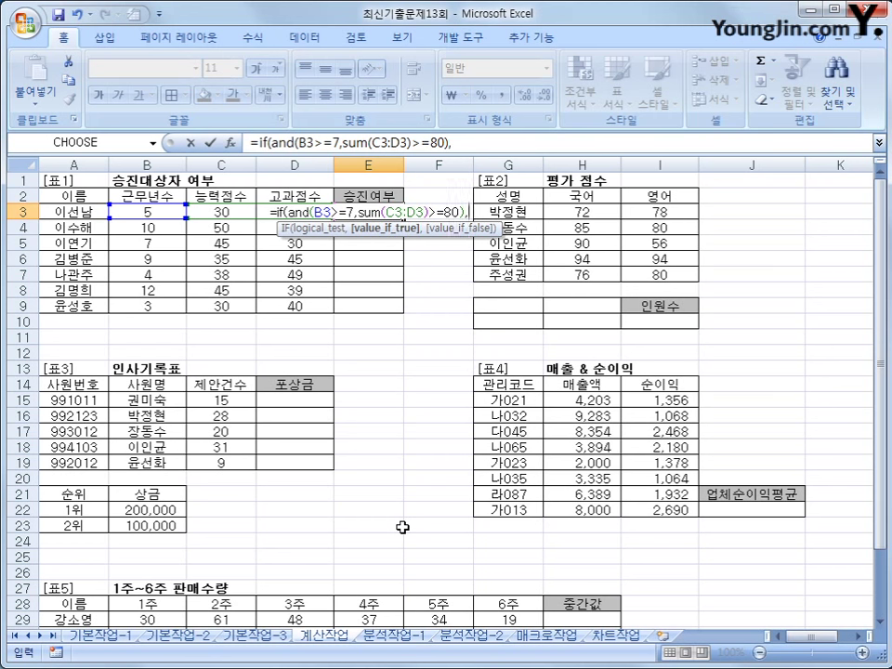
type("\"스")
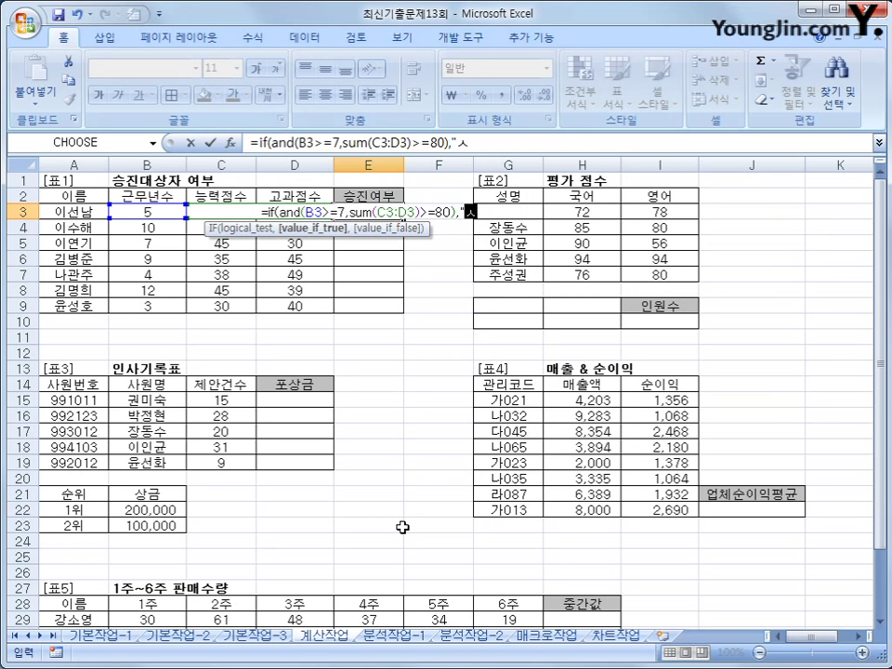
type("승진\",")
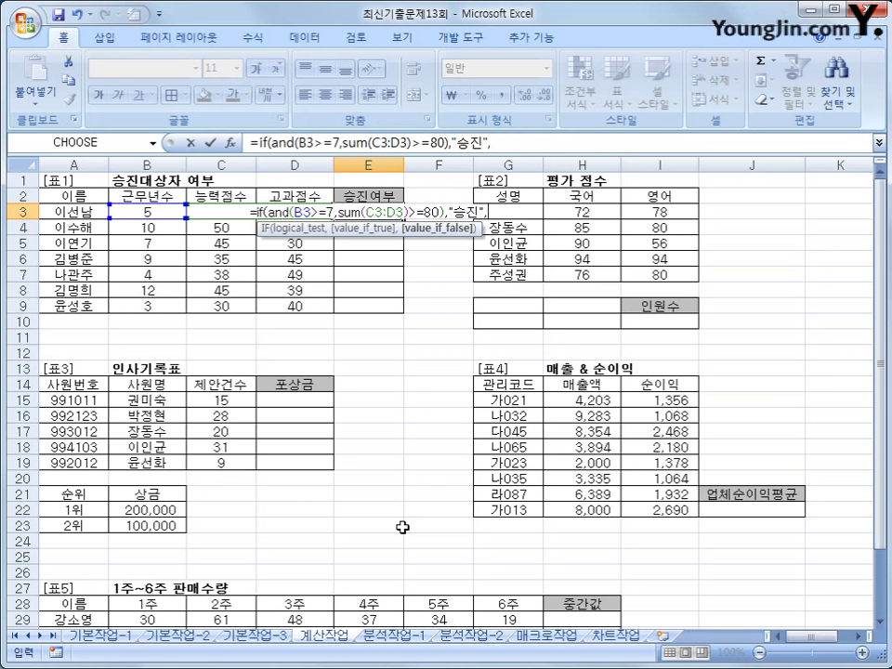
type("\"")
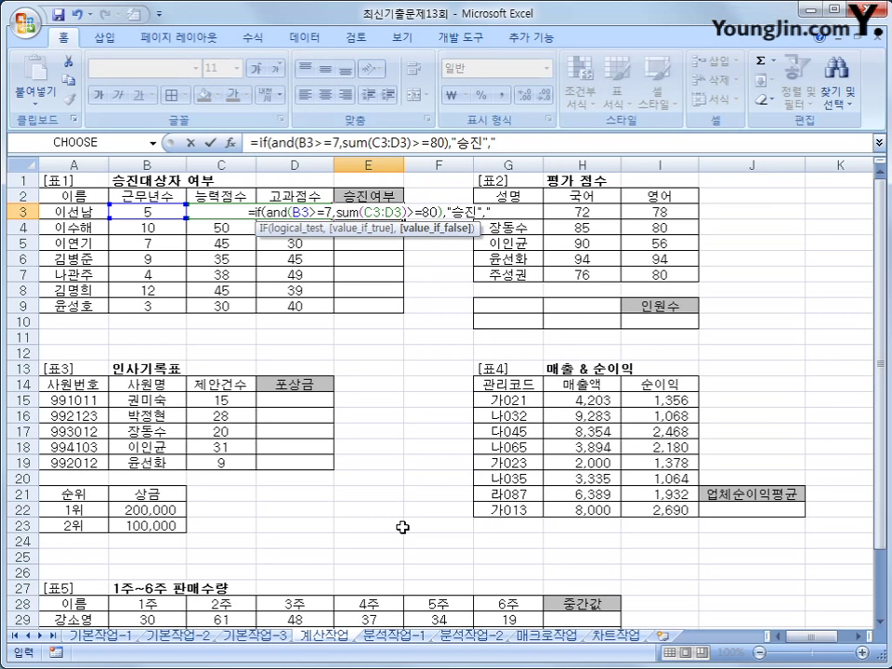
type("\")")
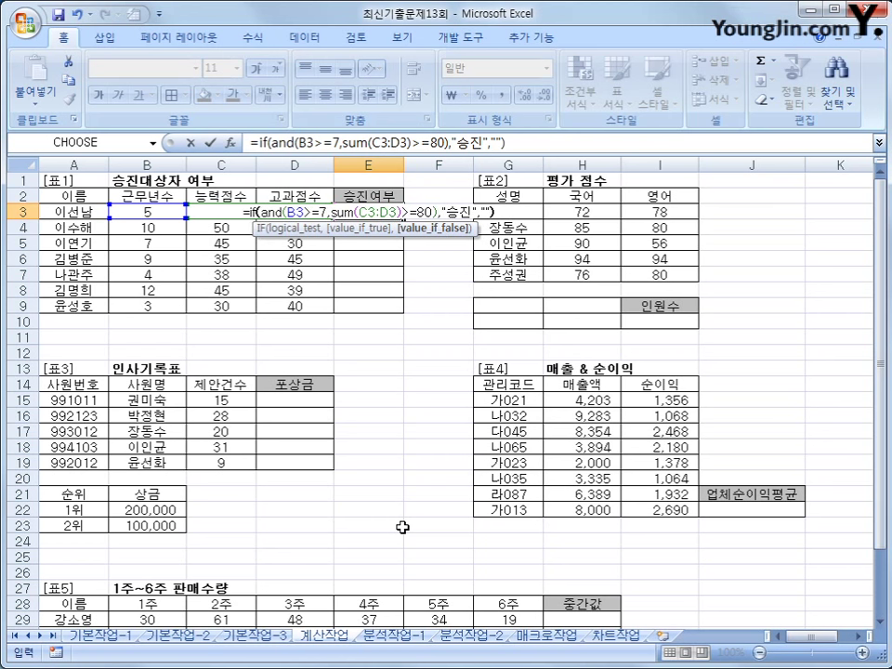
key("Return")
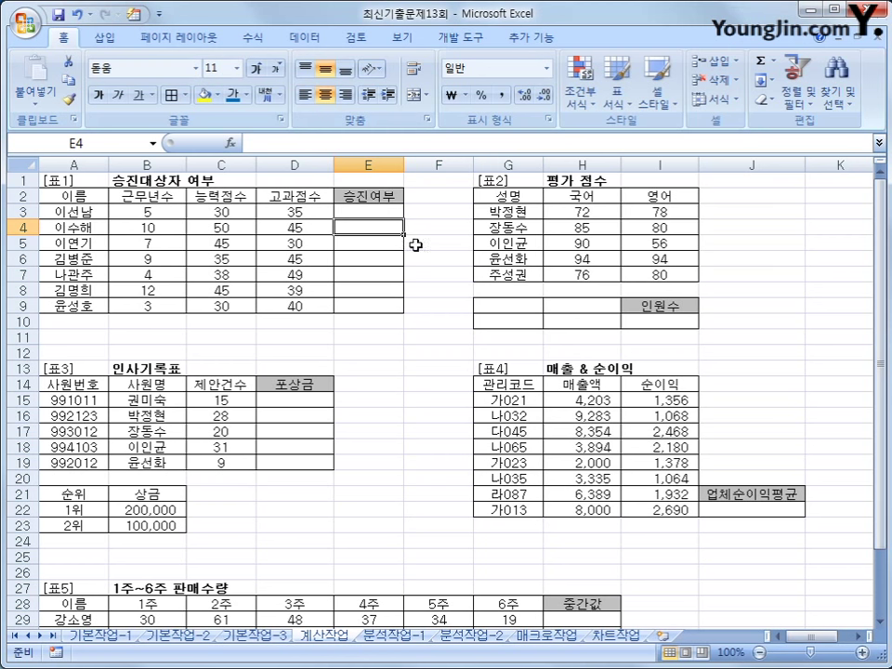
- Fill the 승진여부 formula from E3 down to E9 and select E4 to inspect the copied formula
left_click(389, 211)
left_click_drag(404, 218, 399, 308)
left_click(385, 231)
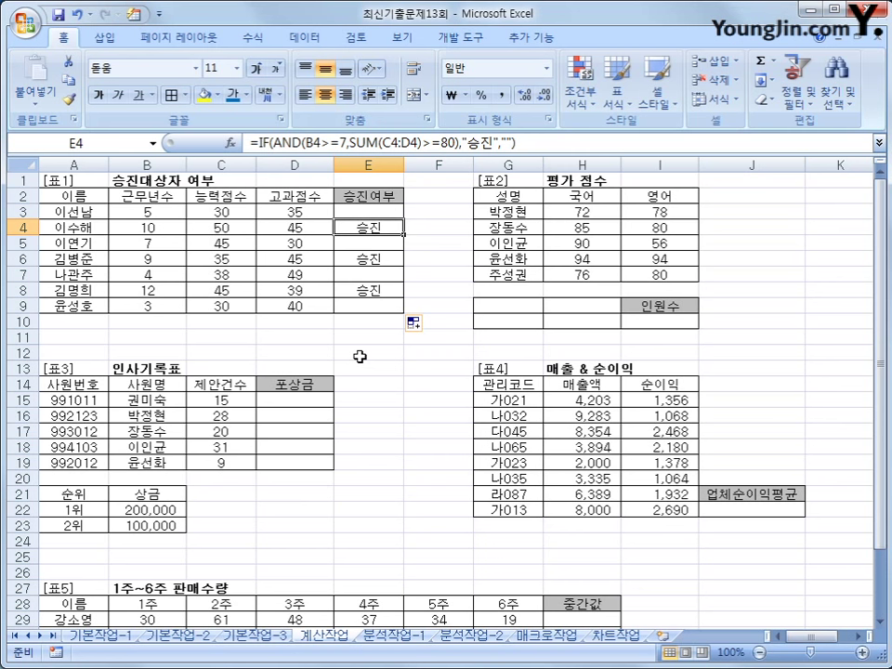
- Enter the 표2 criteria in G9:H10: 국어 with >=80 and 영어 with >=80
left_click(492, 311)
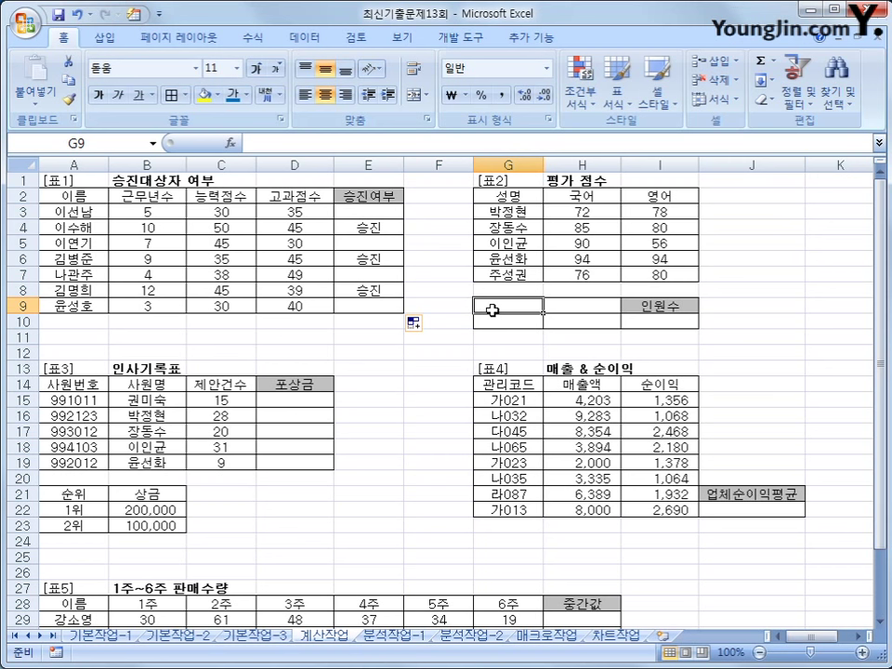
type("국어")
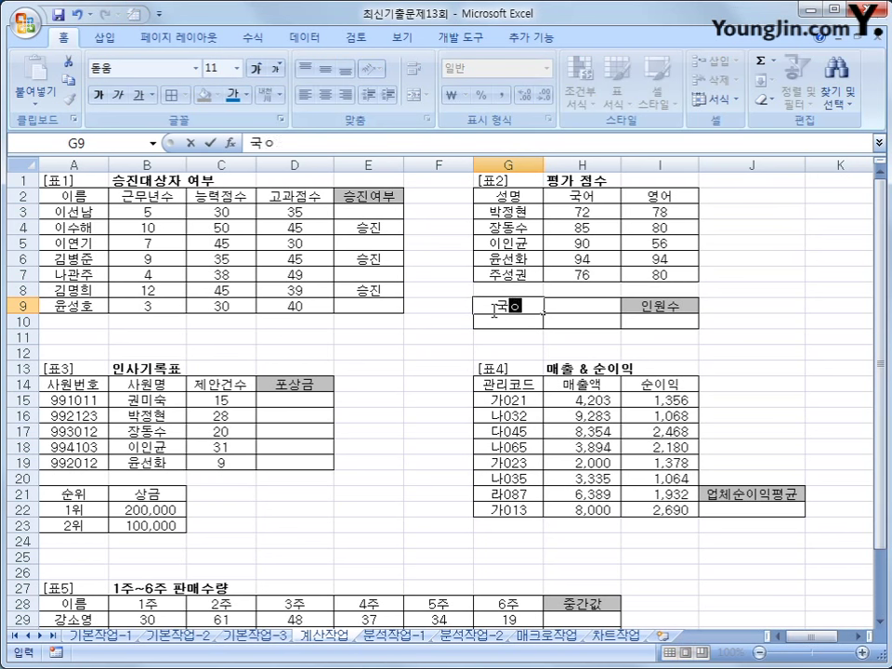
key("Return")
type(">=80")
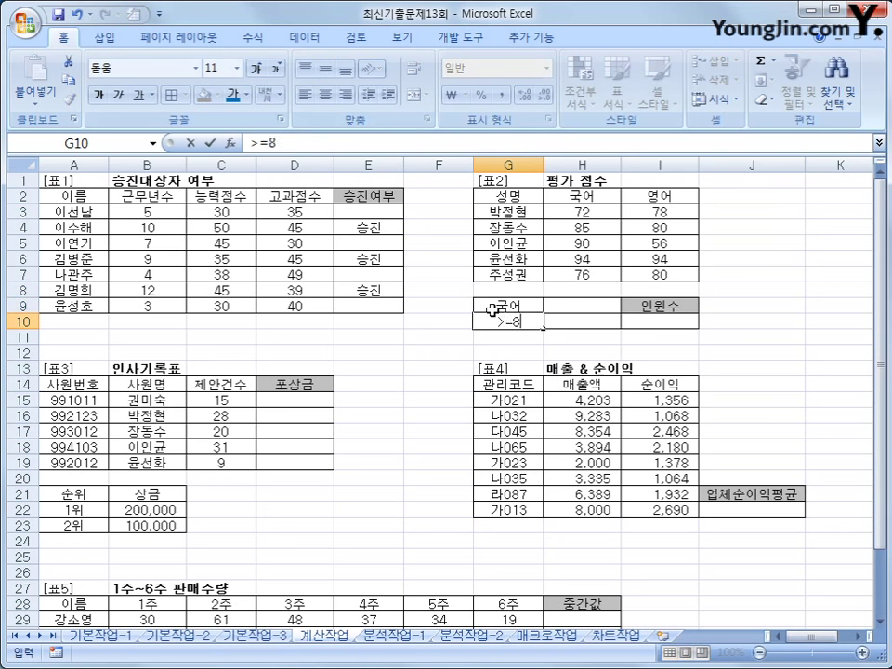
left_click(492, 310)
key("Right")
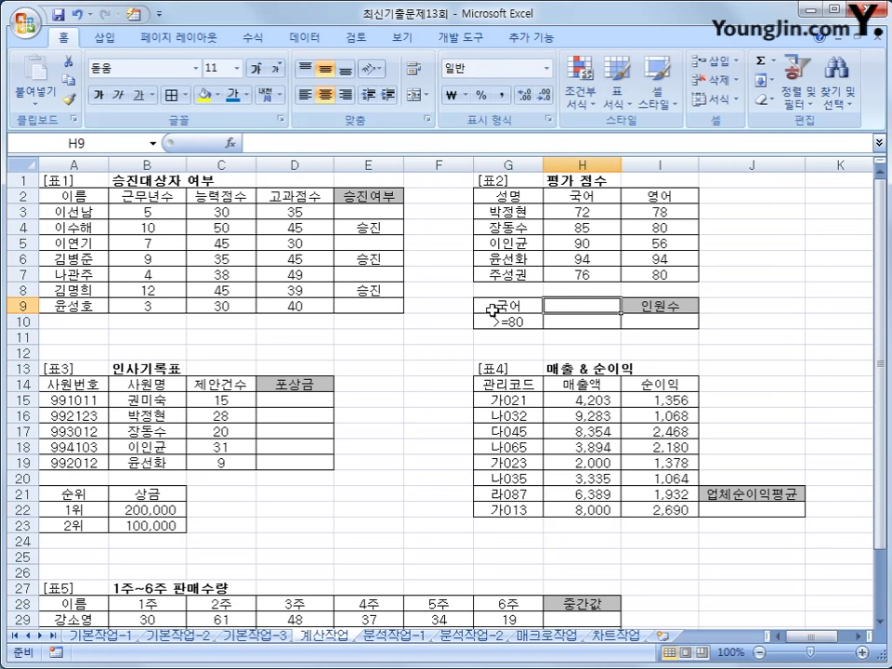
type("영어")
key("Return")
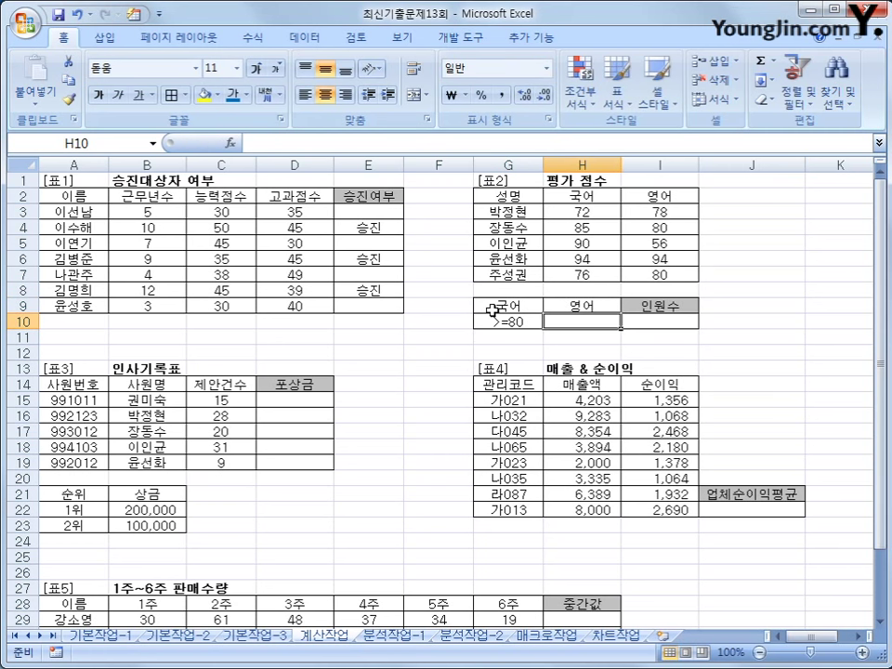
type(">=80")
key("Return")
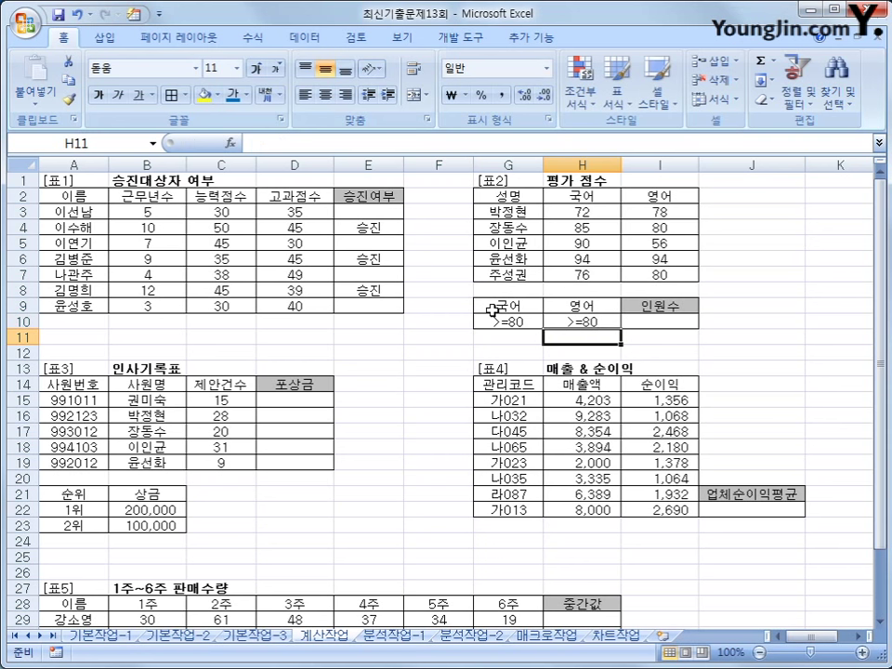
- Start a DCOUNT formula in I10 under 인원수, with the score table G2:I7 as its database
left_click(585, 196)
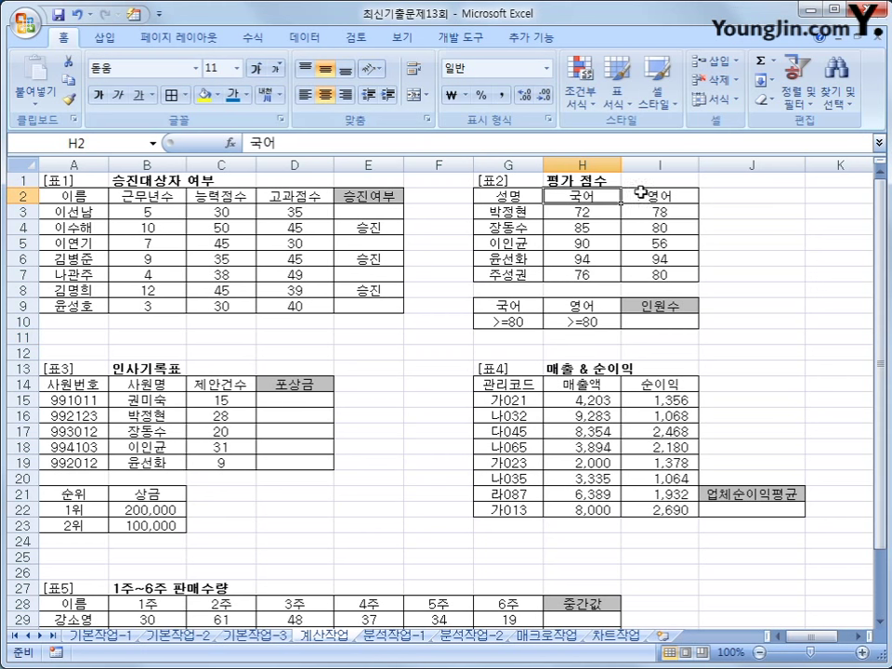
left_click(656, 193)
left_click(662, 322)
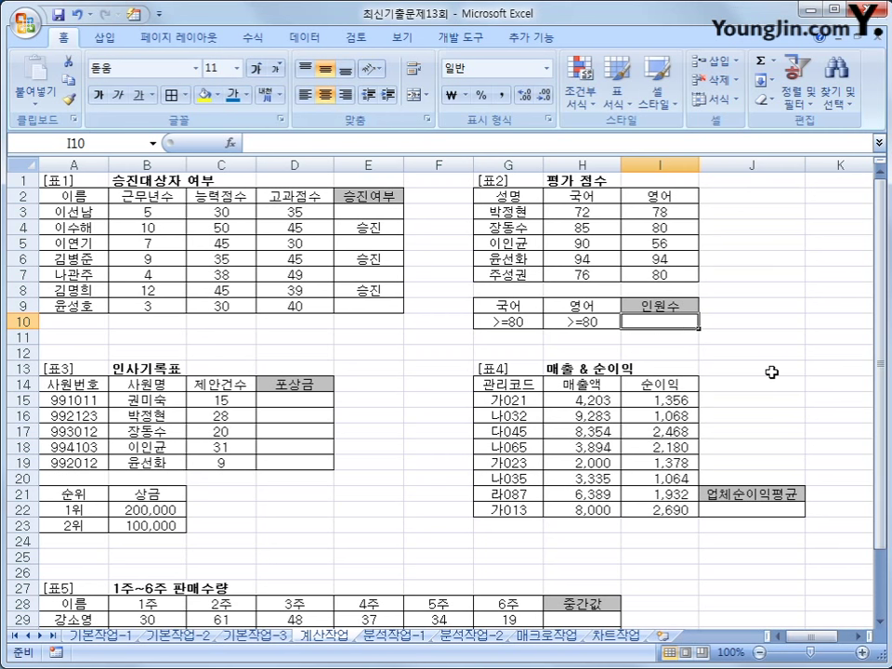
type("=ㅇ")
key("BackSpace")
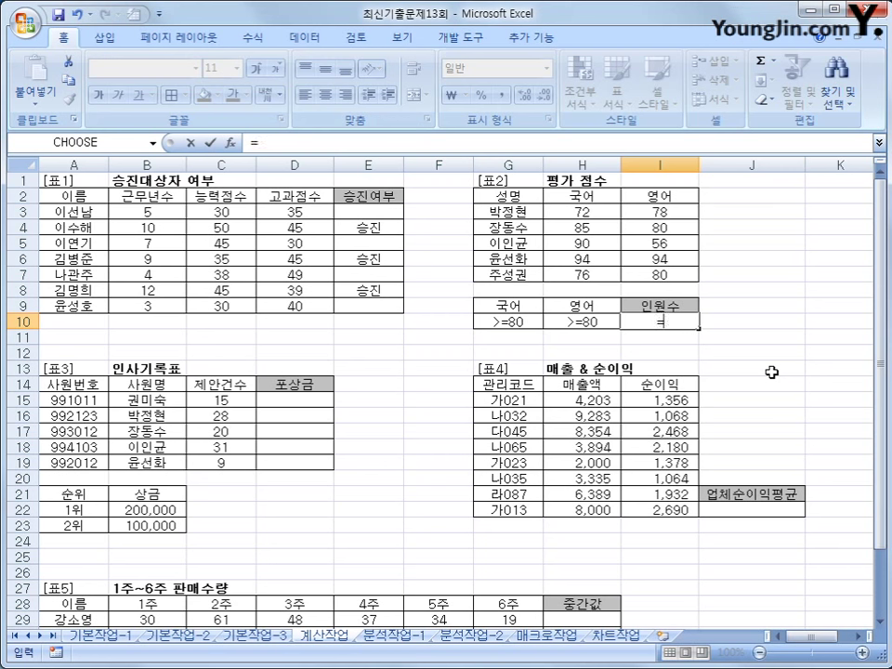
type("dc")
key("Tab")
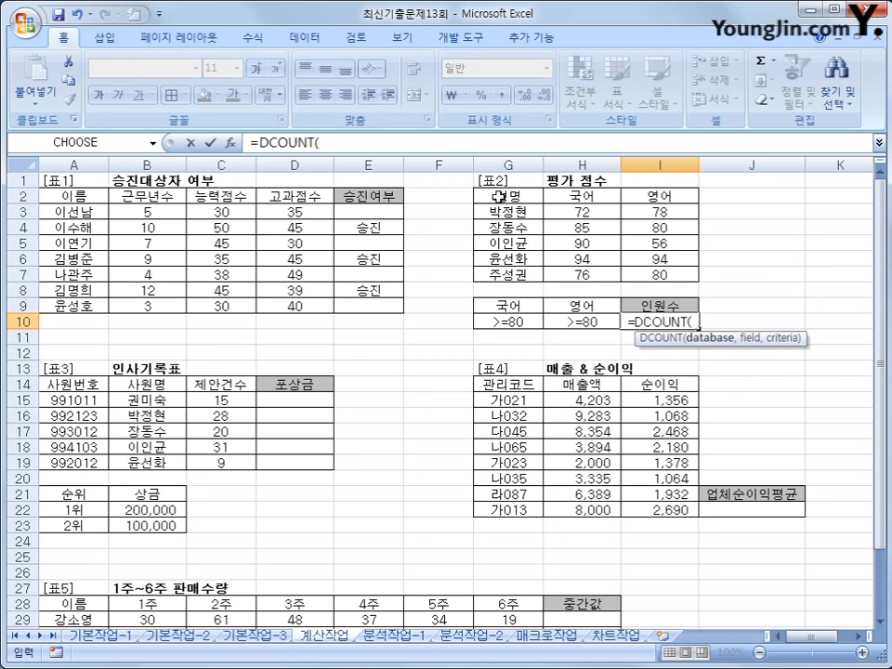
left_click_drag(506, 196, 663, 269)
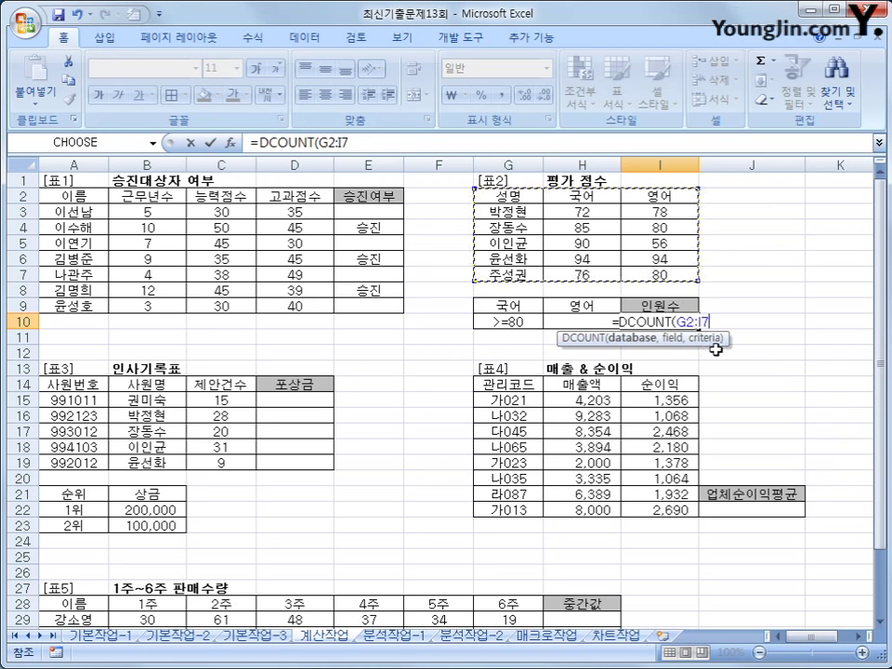
- Complete the I10 DCOUNT with 국어 header H2 as the field and G9:H10 as the criteria range
type(",")
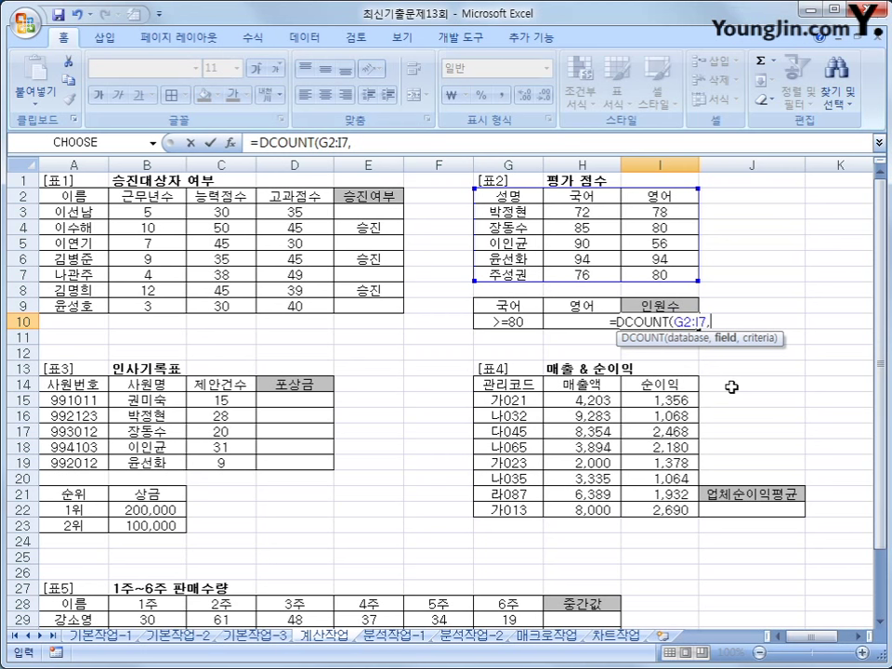
left_click(572, 196)
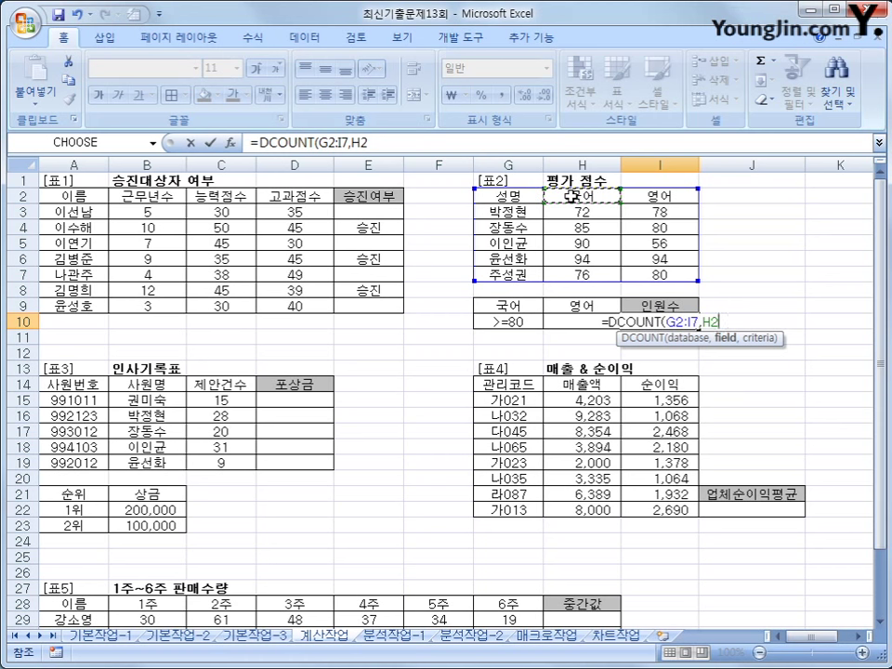
type(",")
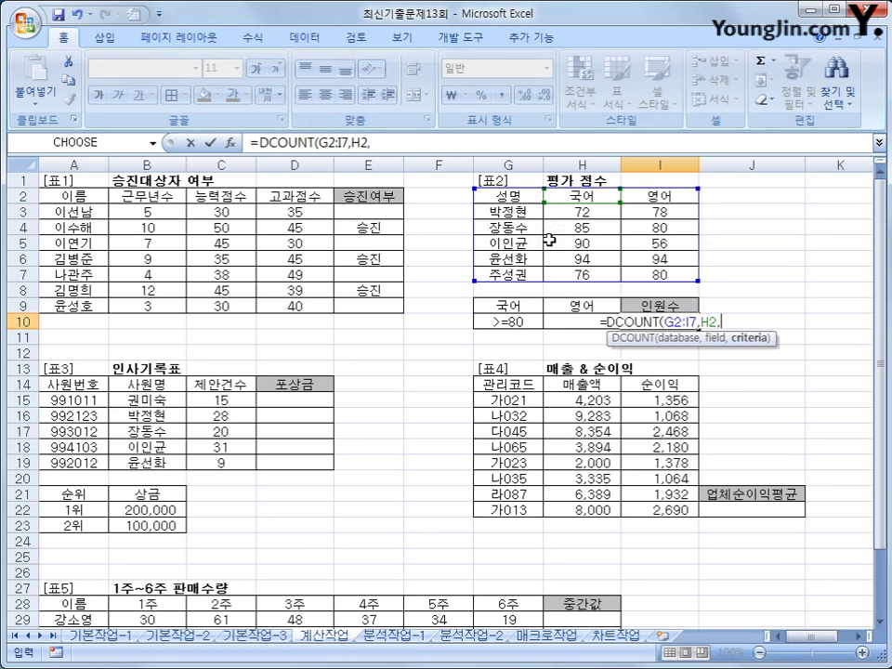
left_click_drag(518, 299, 564, 324)
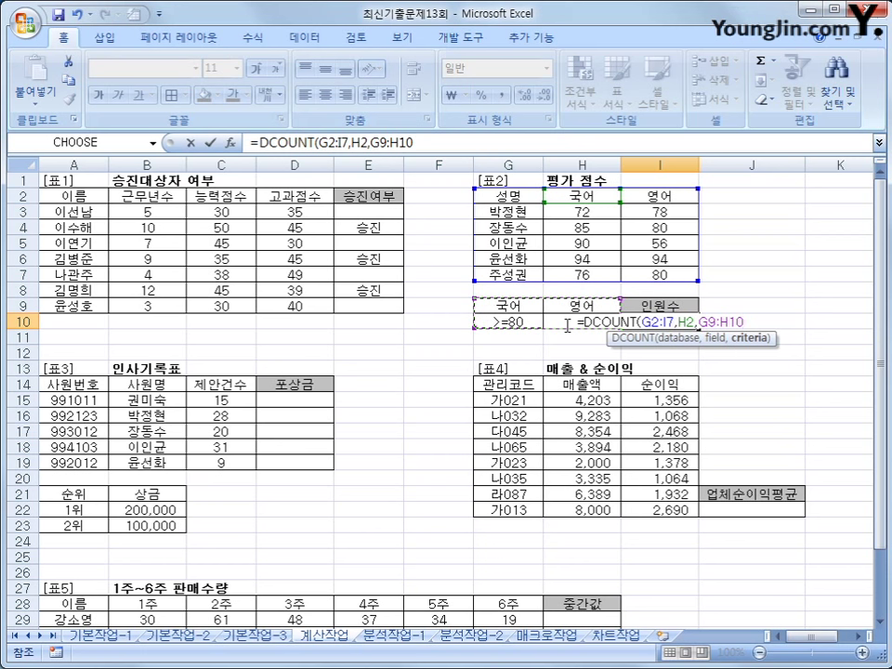
type(")")
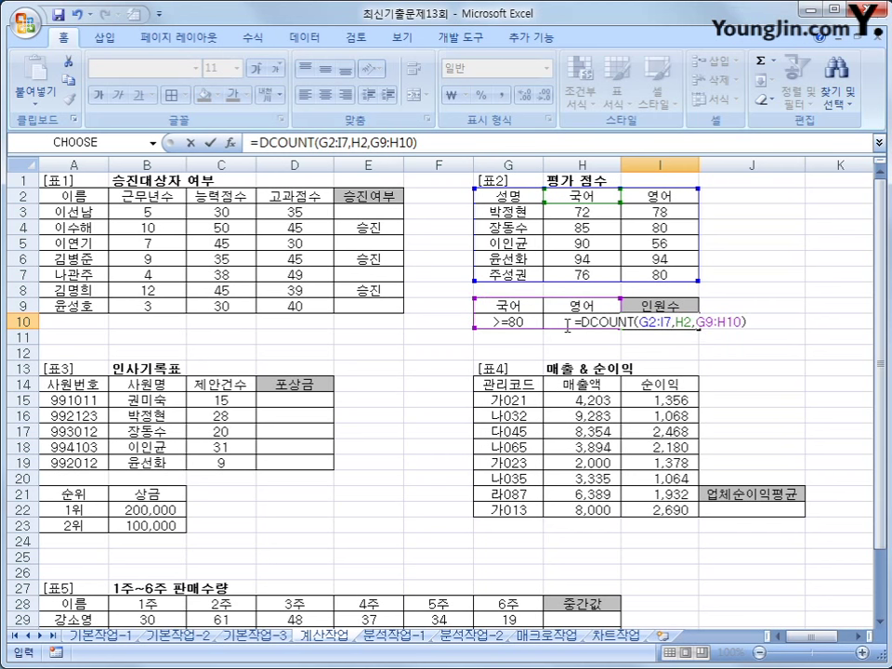
- Append &"명" to the I10 DCOUNT formula, enter it, and reselect I10 to check it
type("&")
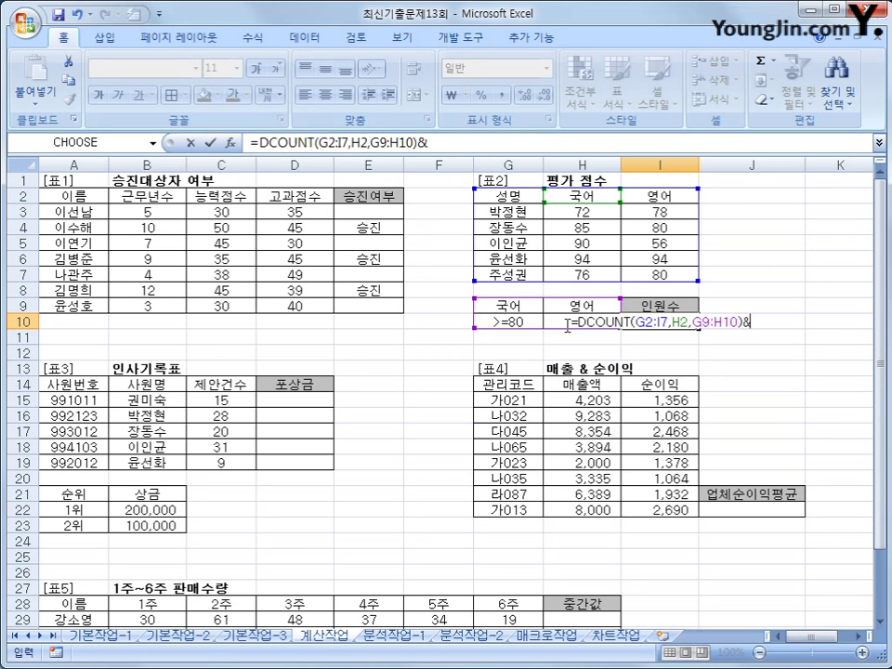
type("\"")
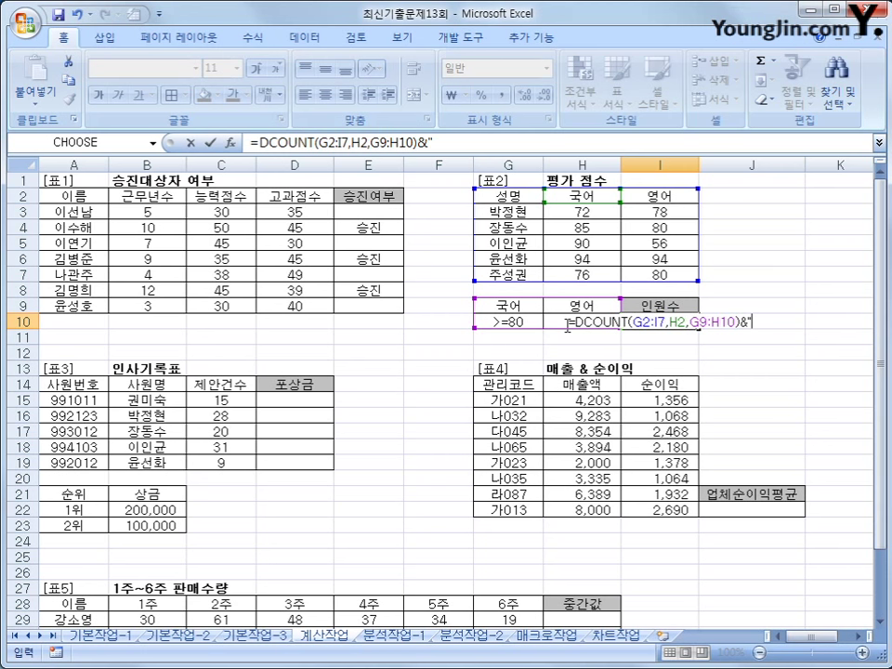
type("명\"")
key("Return")
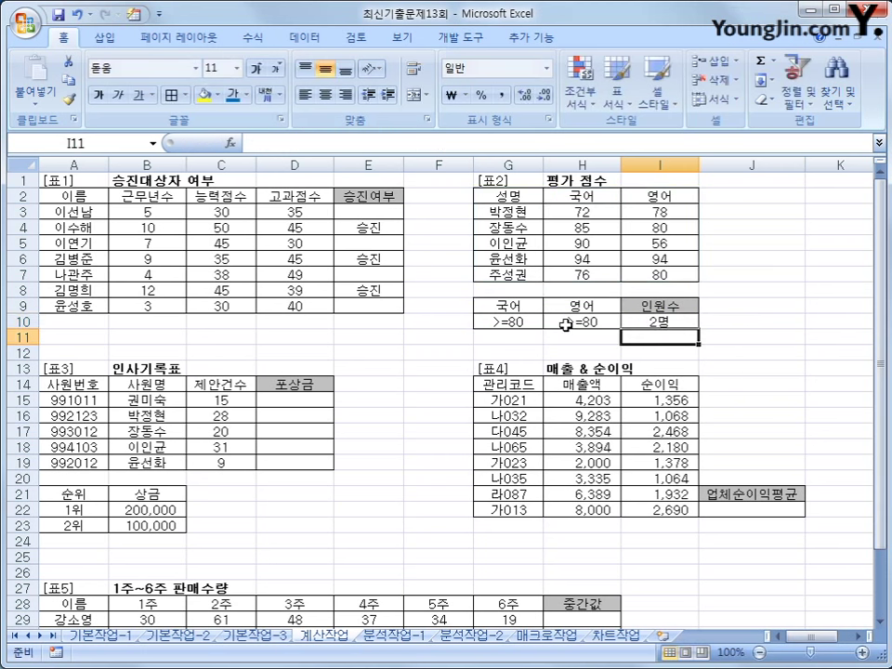
left_click(634, 321)
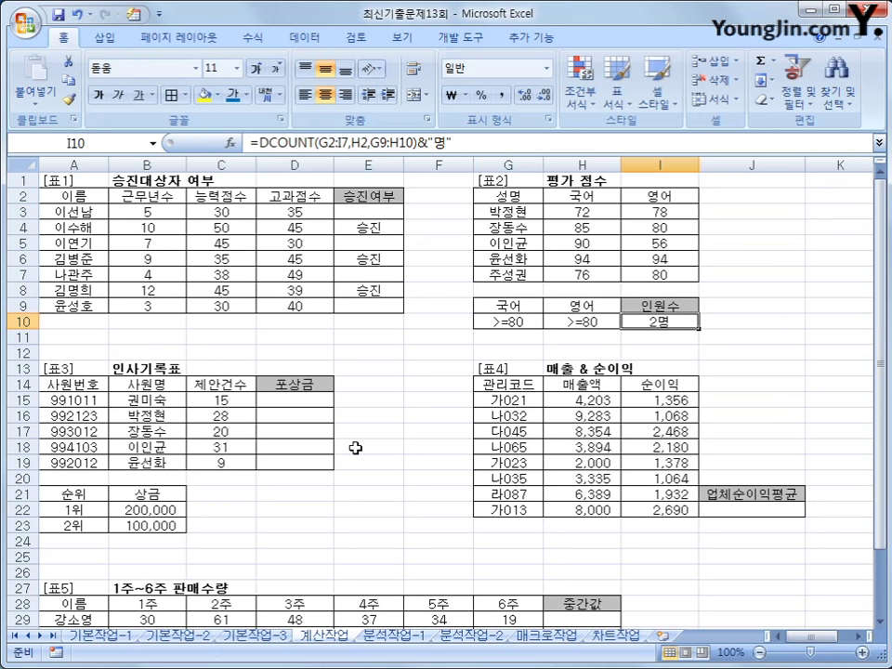
- Check the 상금 cells B22 and B23 in 표3 and start a RANK formula in D15 under 포상금
scroll(355, 447, "down", 4)
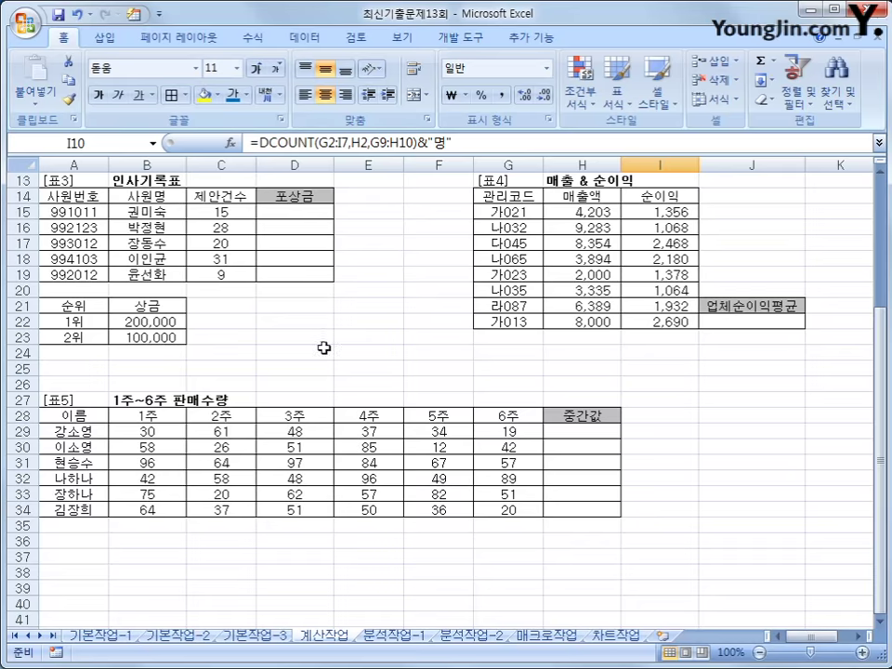
left_click(306, 215)
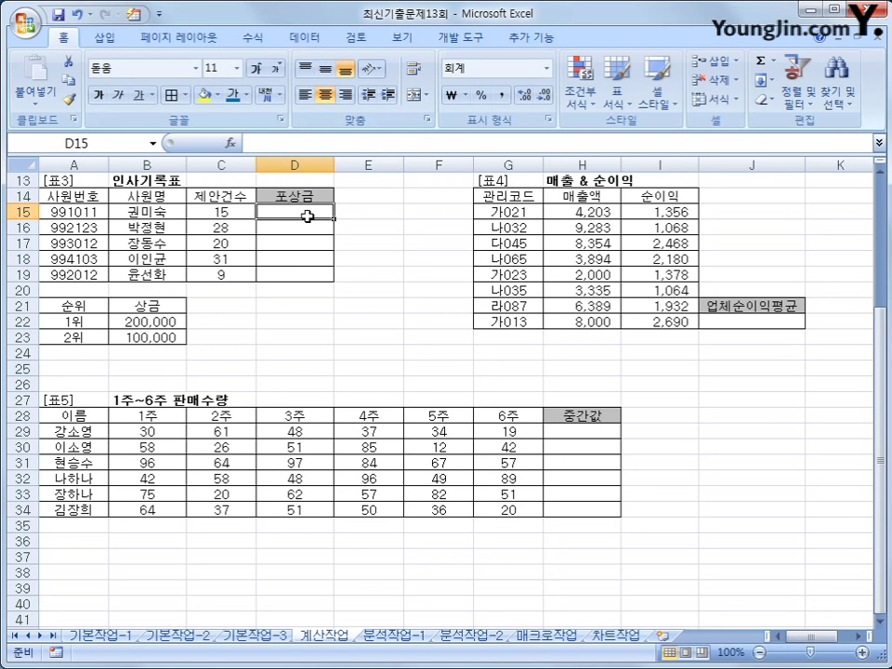
left_click(149, 321)
left_click(139, 338)
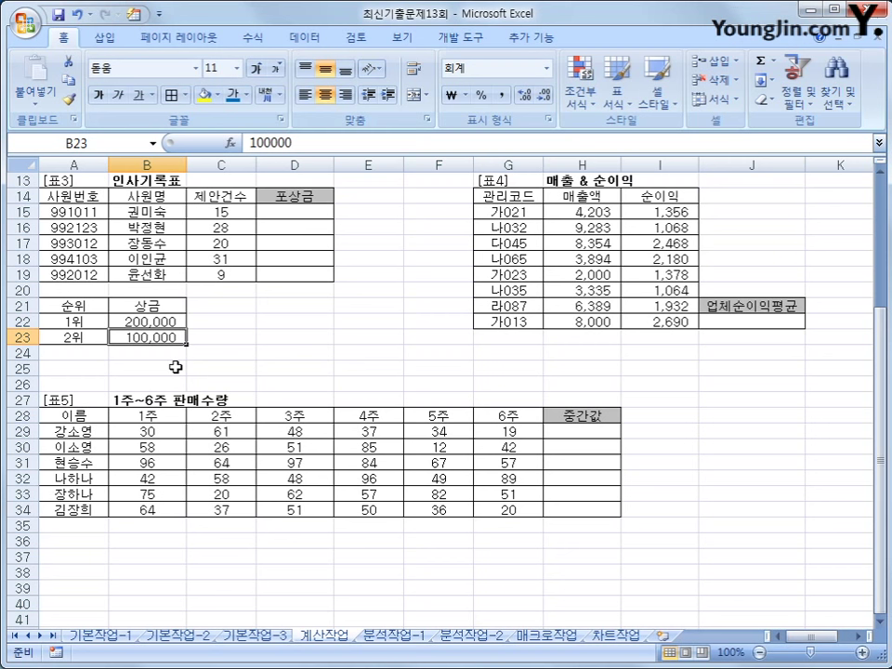
left_click(322, 211)
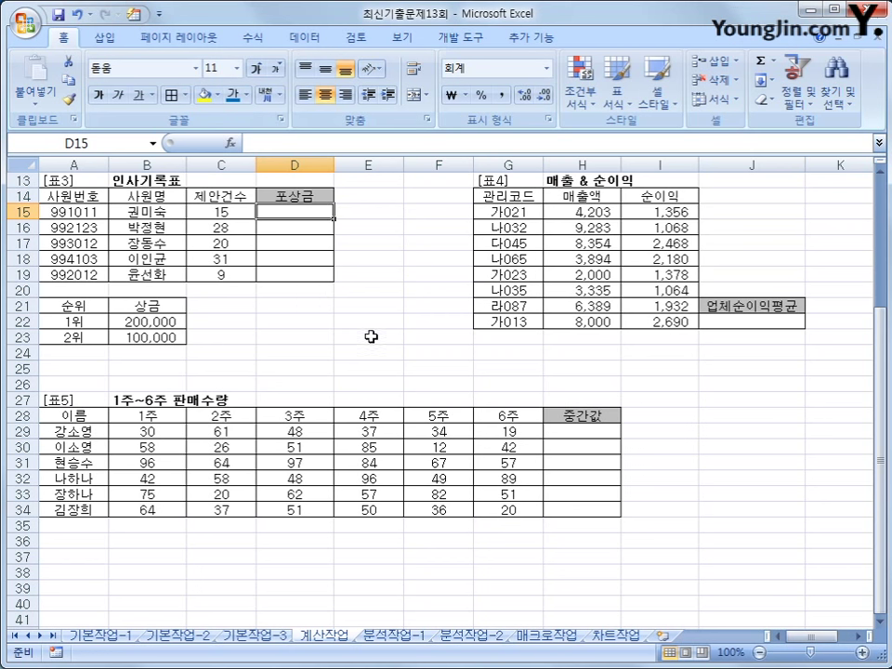
type("=ㄱ")
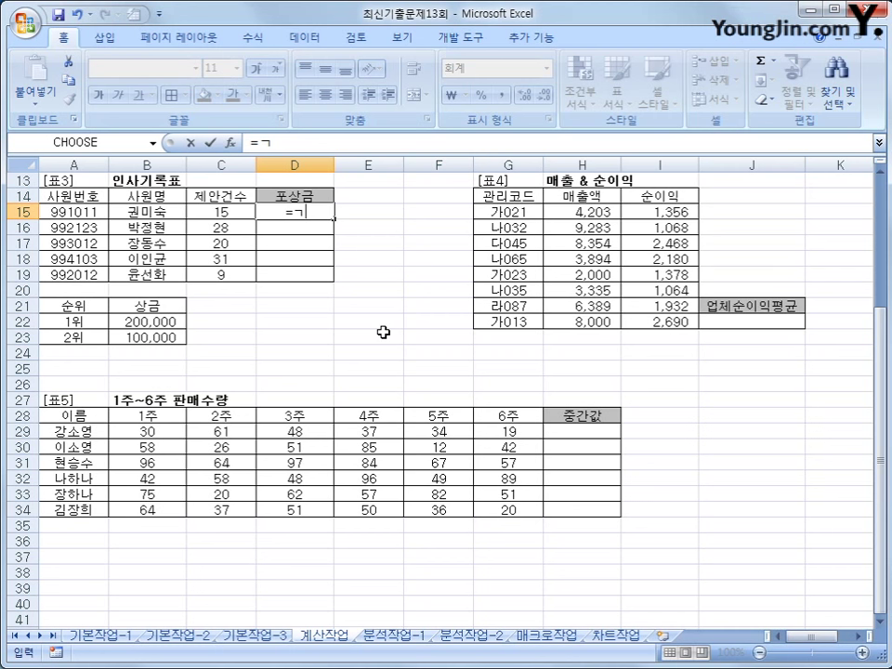
key("BackSpace")
key("Hangul")
type("rank(")
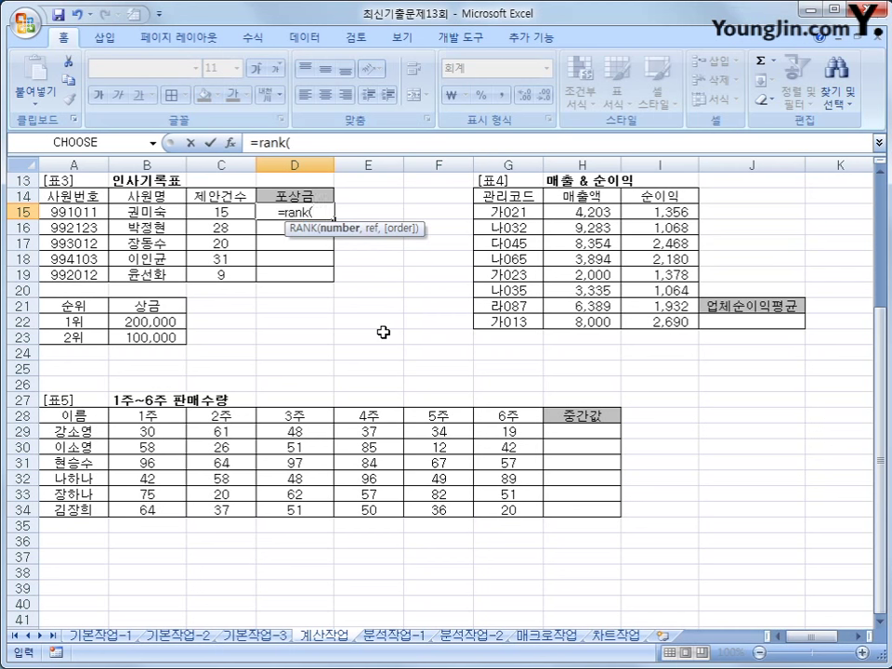
- Complete the D15 RANK formula with C15 as the number and the absolute range $C$15:$C$19 as the reference
key("Left")
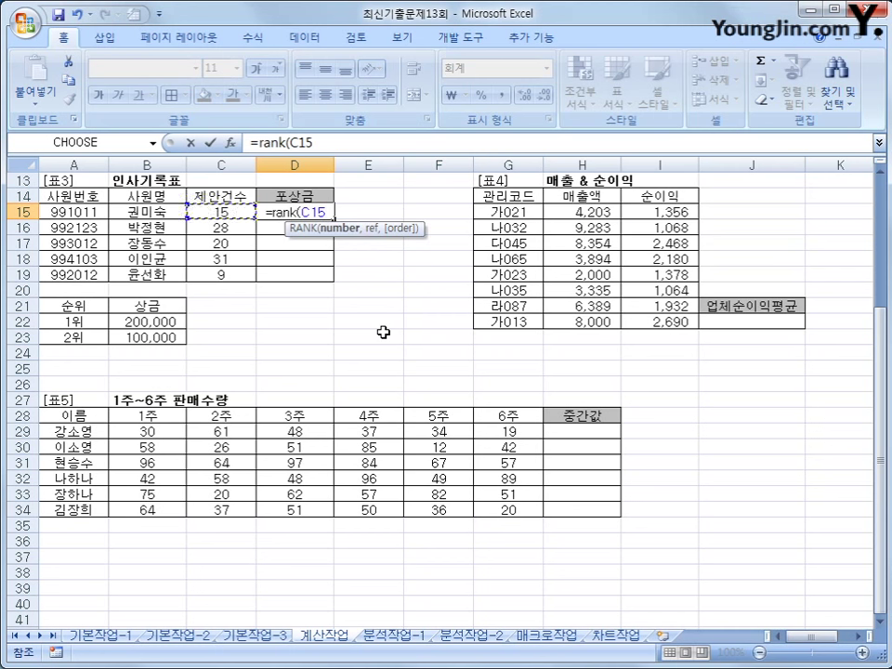
type(",")
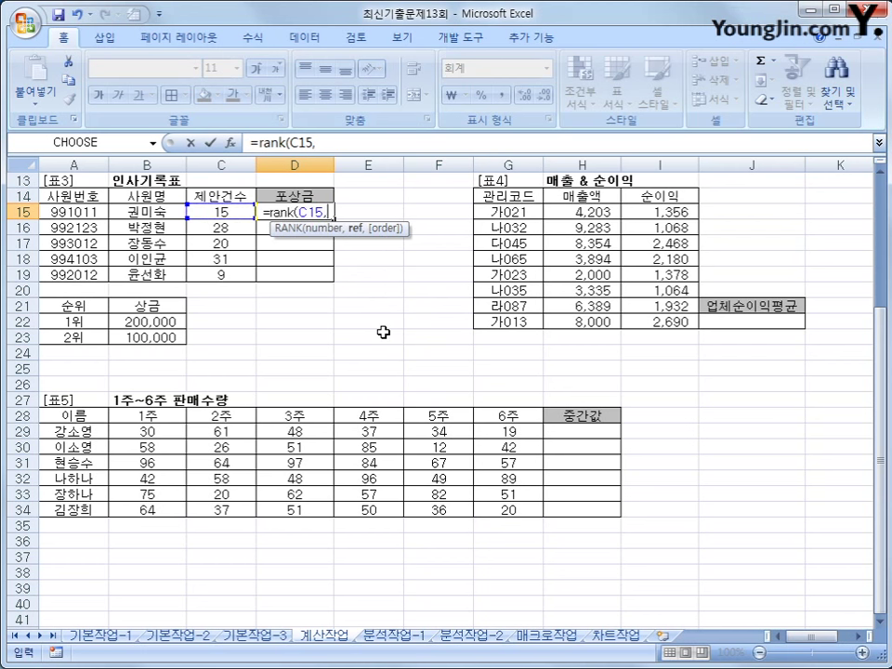
left_click_drag(235, 210, 234, 269)
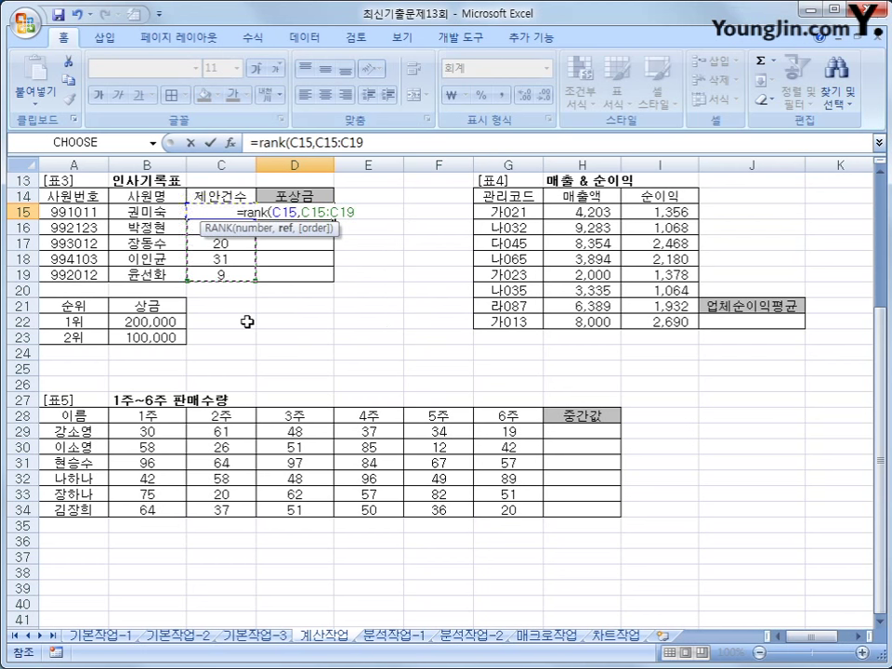
key("F4")
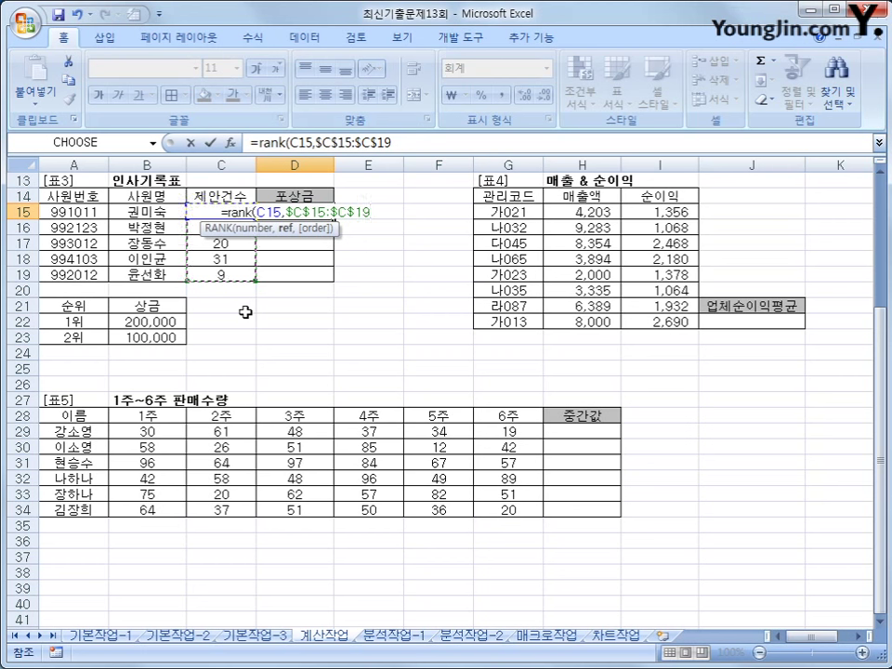
type(")")
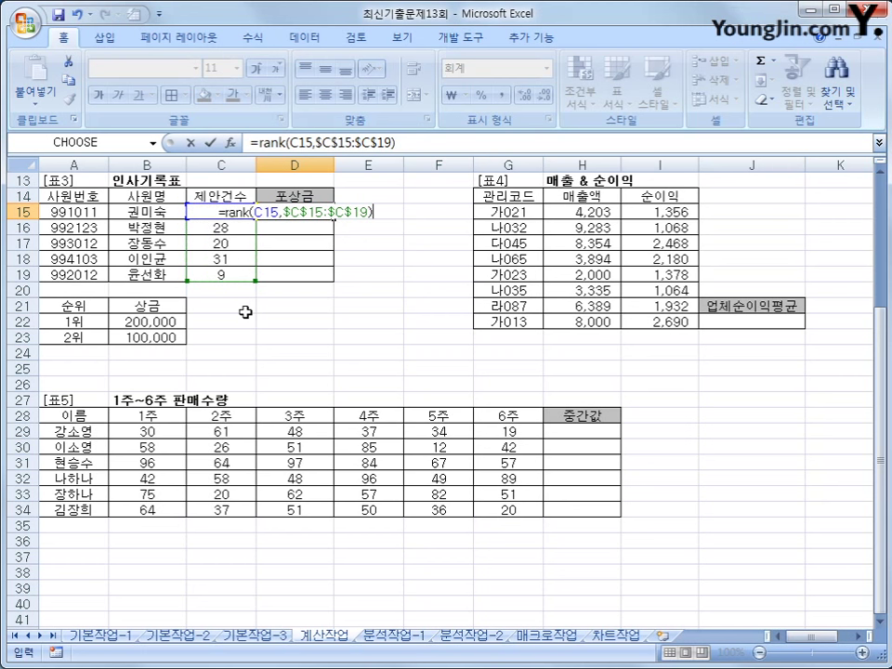
key("Return")
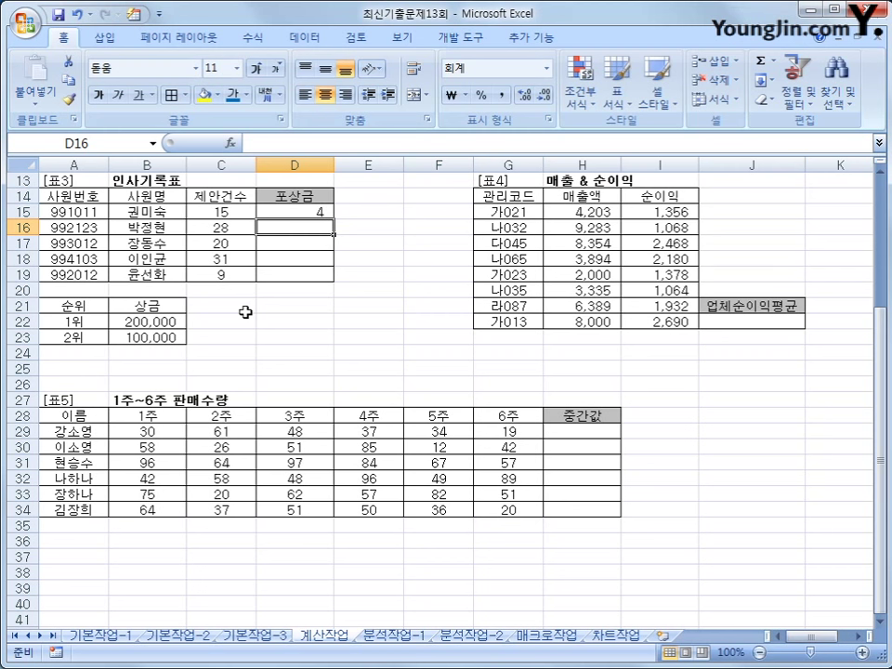
- Fill the RANK formula from D15 down to D19 and inspect the copied formulas in D19, D18 and D16
left_click(306, 211)
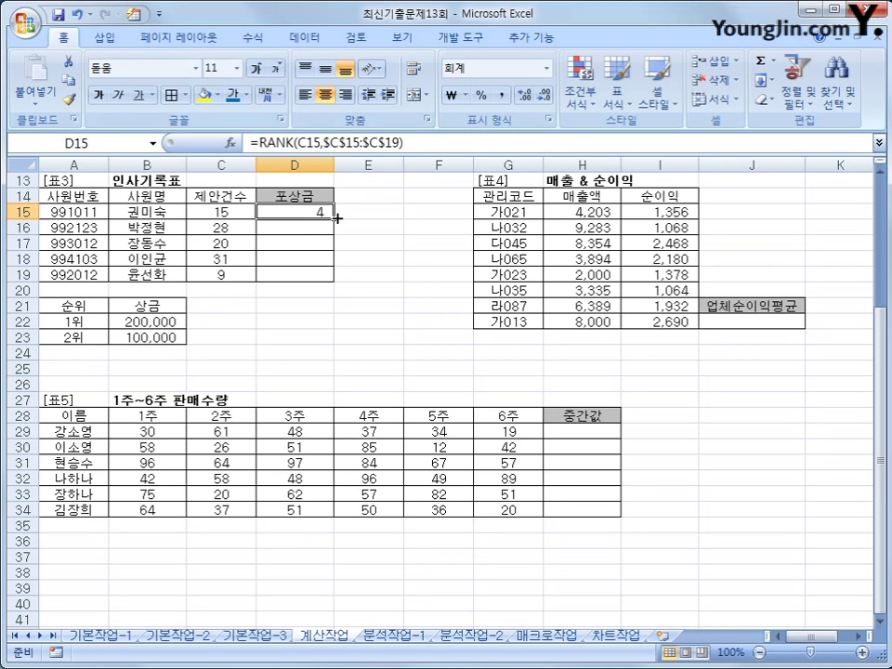
left_click_drag(333, 220, 331, 278)
left_click(302, 275)
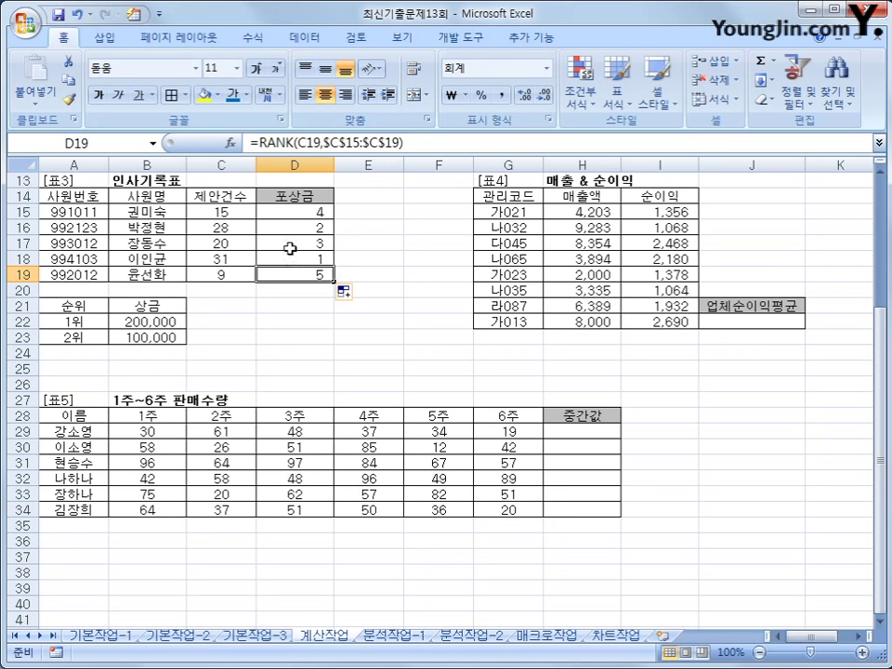
left_click(296, 258)
left_click(317, 229)
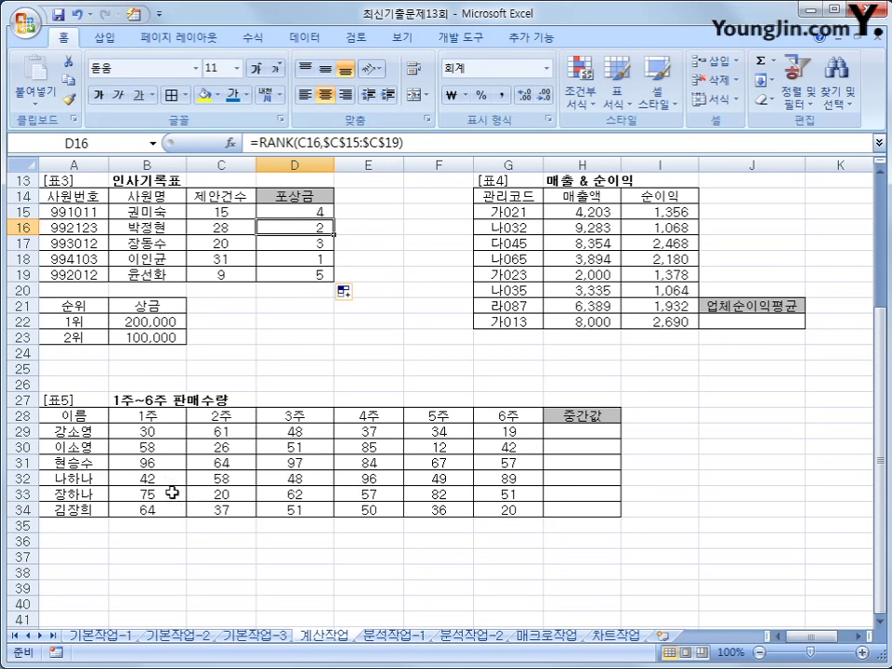
- Wrap the D15 RANK expression in an IF function that tests whether the rank is <=2
left_click(295, 206)
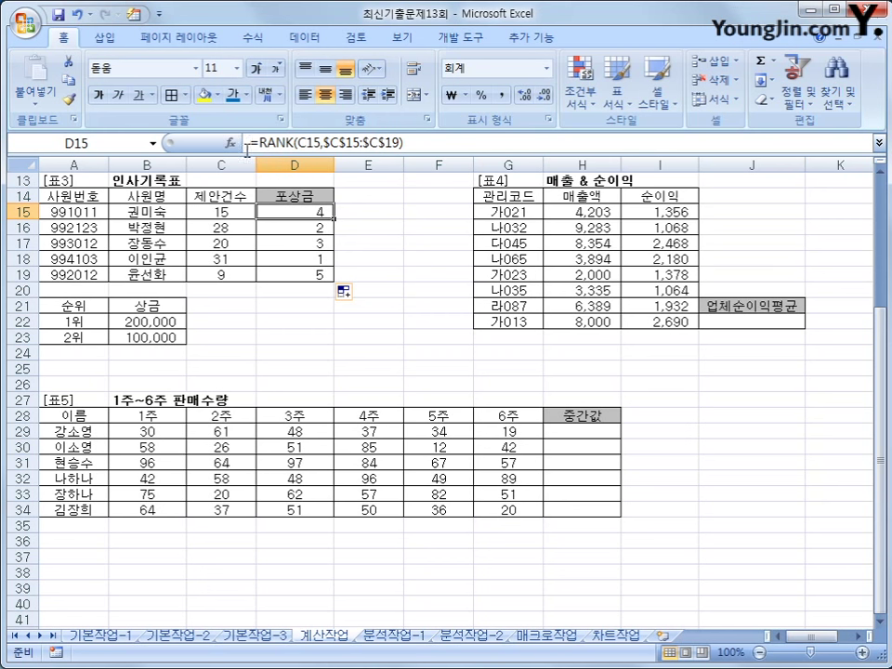
double_click(293, 214)
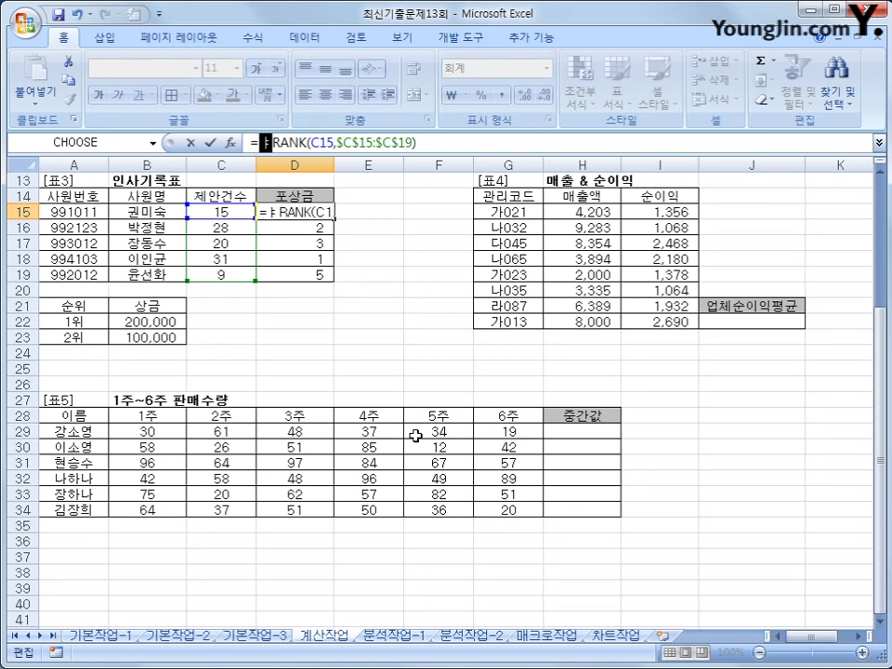
type("if(")
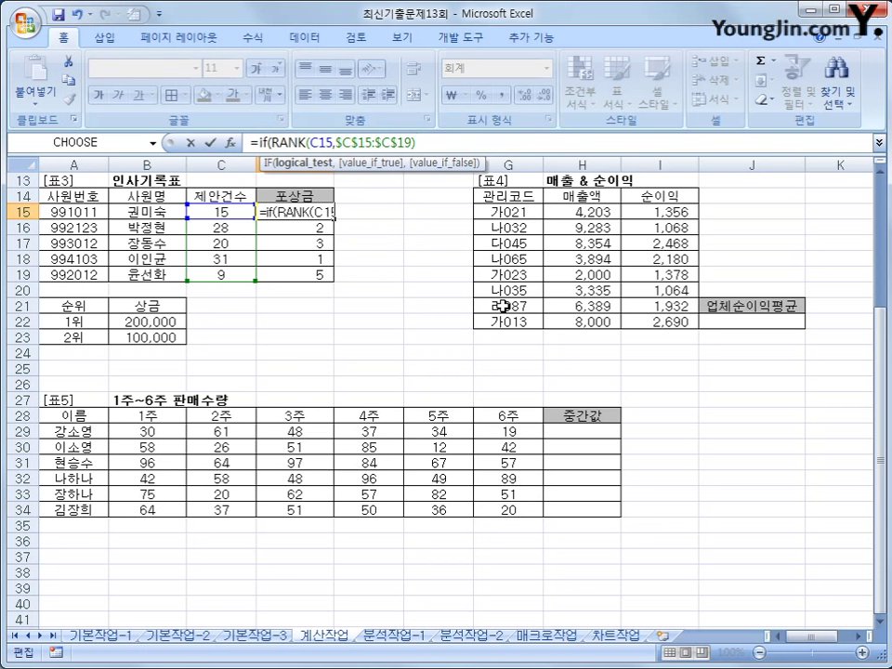
type("<=2,")
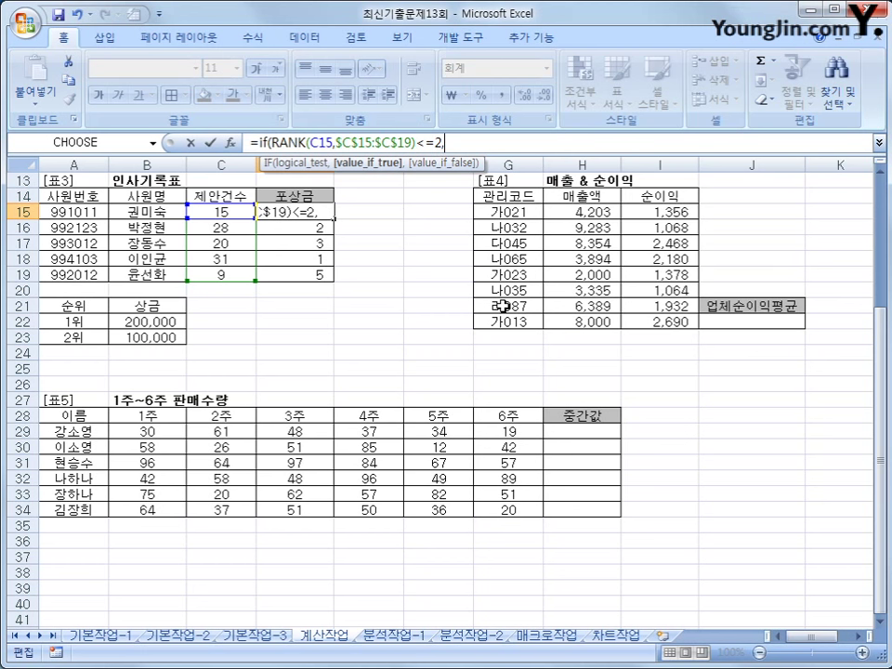
- Start a VLOOKUP as the IF's true value, with a copy of RANK(C15,$C$15:$C$19) as its lookup value
type("vlookup(")
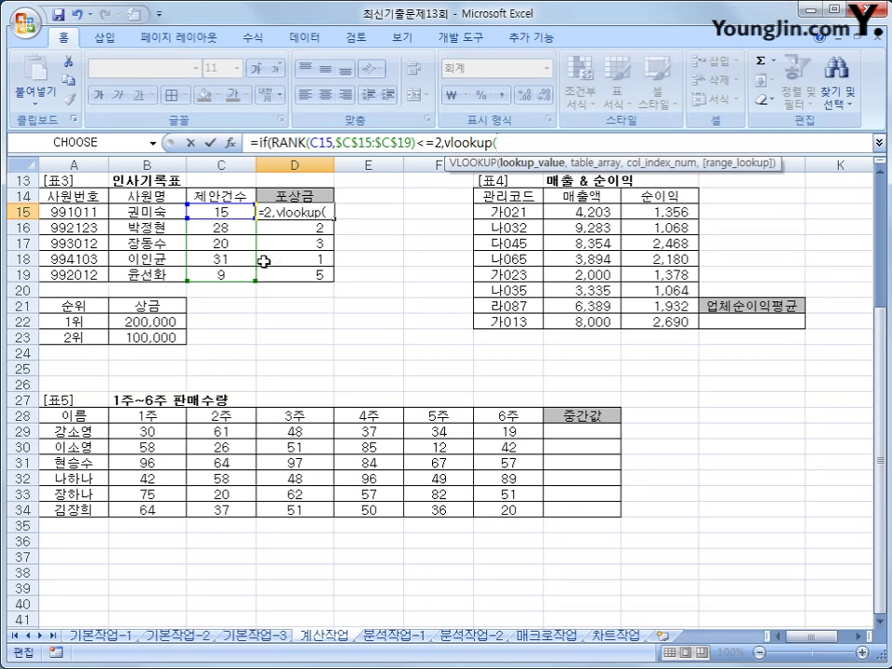
left_click_drag(274, 139, 420, 147)
key("ctrl+c")
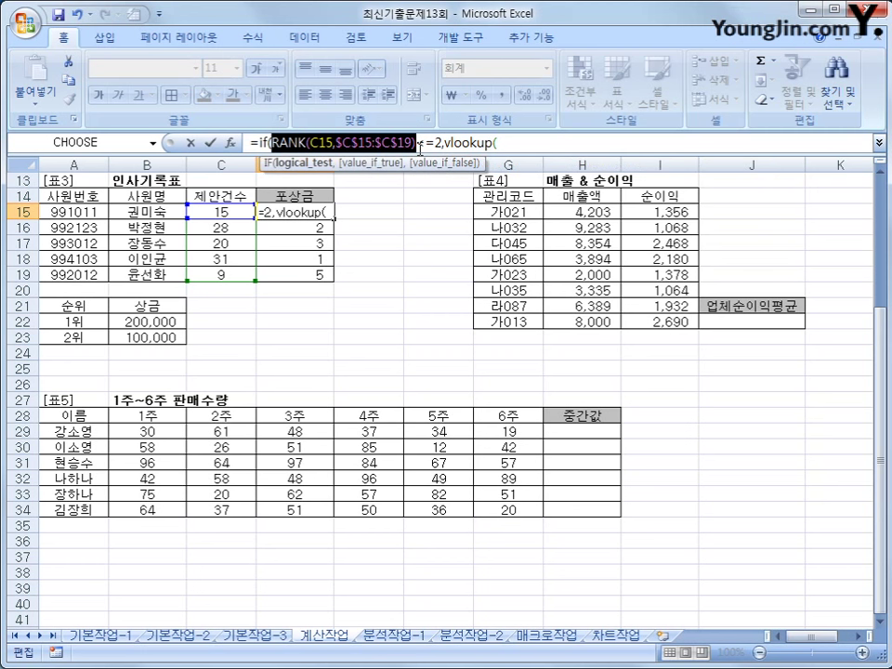
left_click(494, 140)
key("ctrl+v")
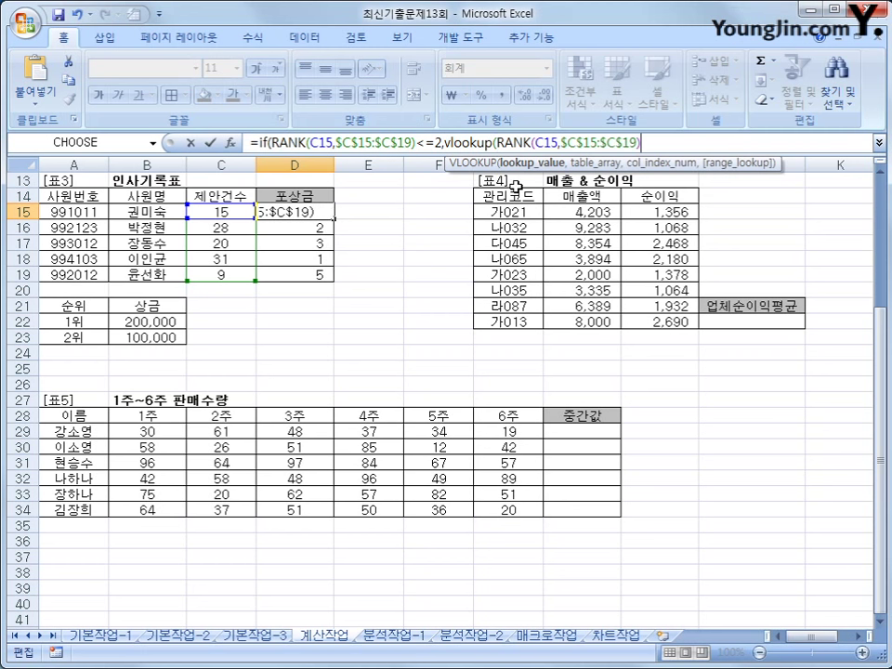
- Set the VLOOKUP table array in D15 to the absolute prize range $A$22:$B$23
type(",")
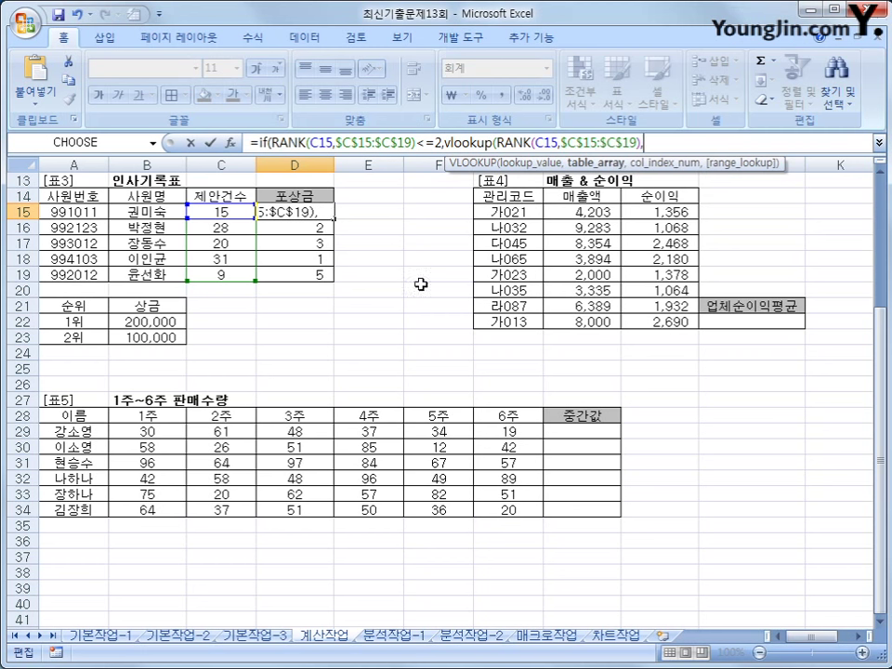
left_click_drag(79, 321, 127, 336)
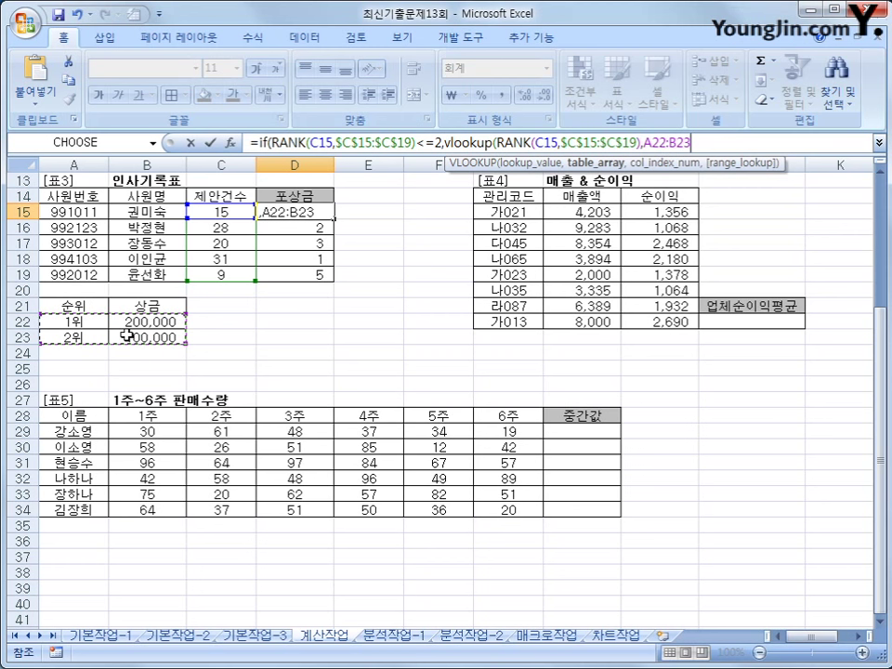
key("F4")
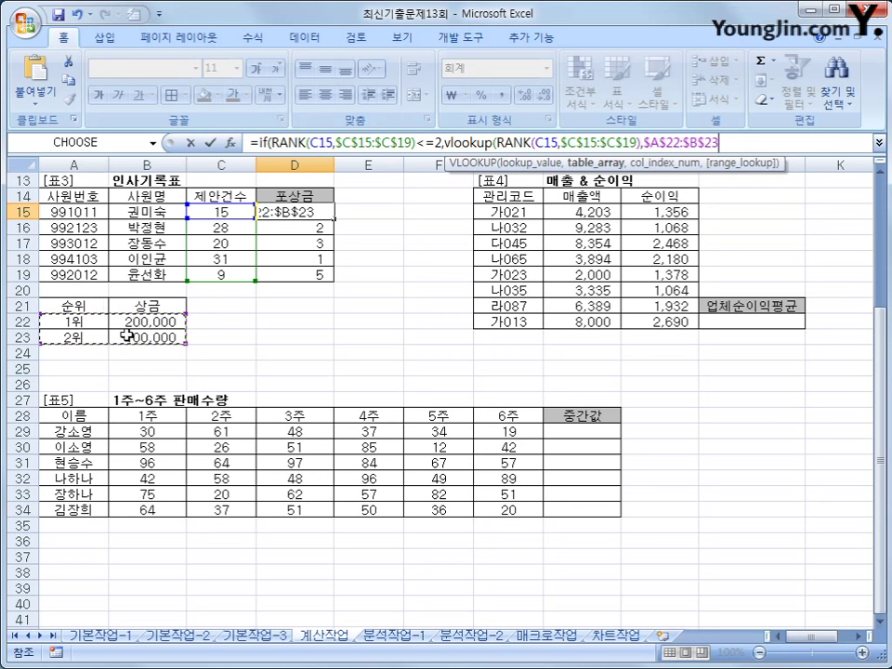
type(",")
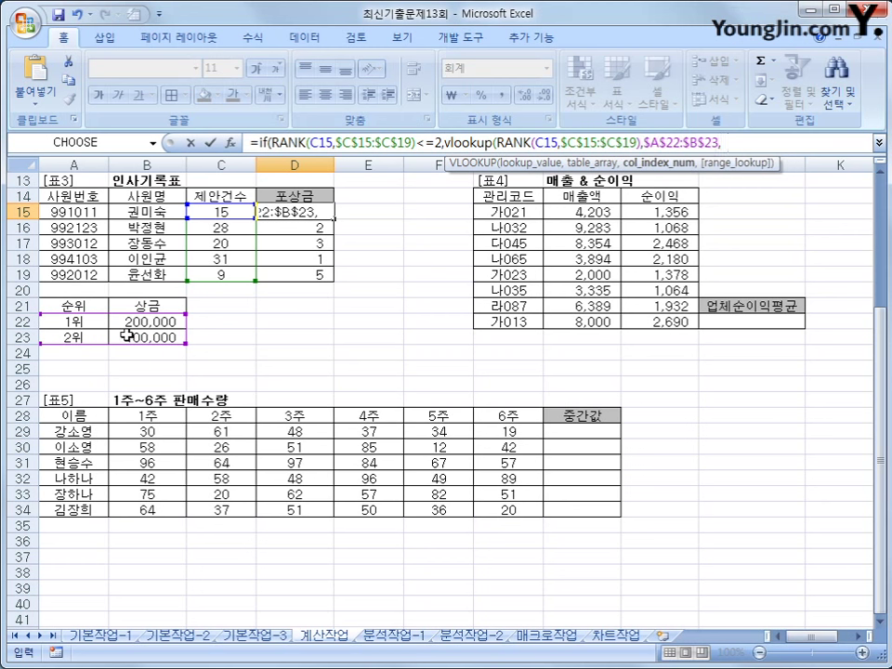
- Complete the D15 formula with VLOOKUP column index 2, exact match 0, and an empty string "" as the IF's false value
type("2,")
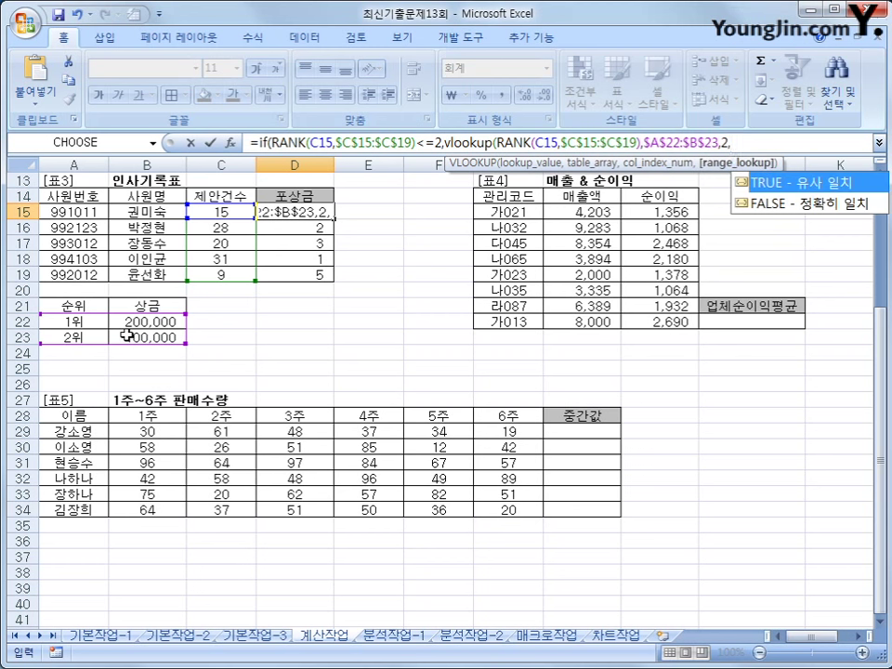
type("0")
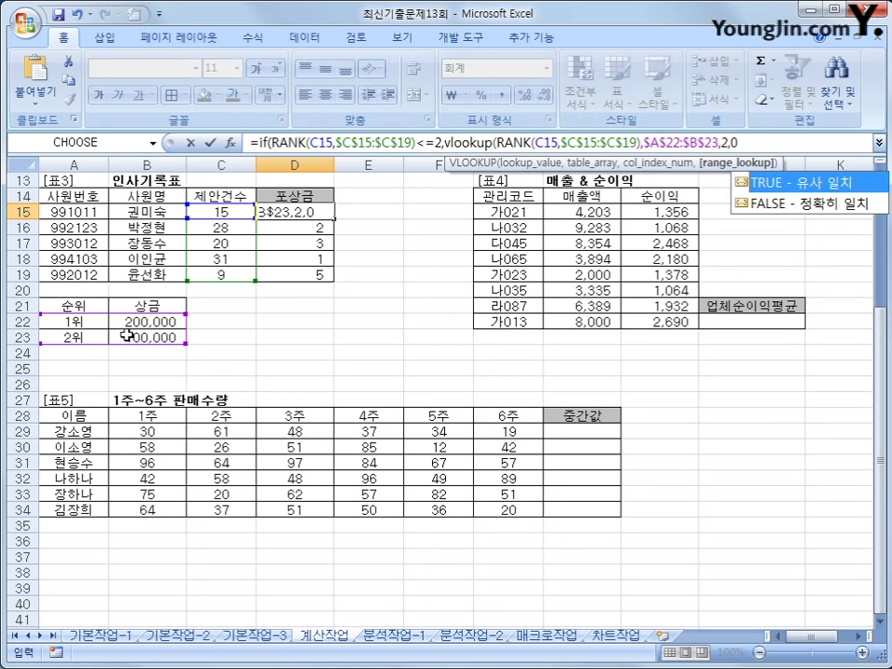
type(")")
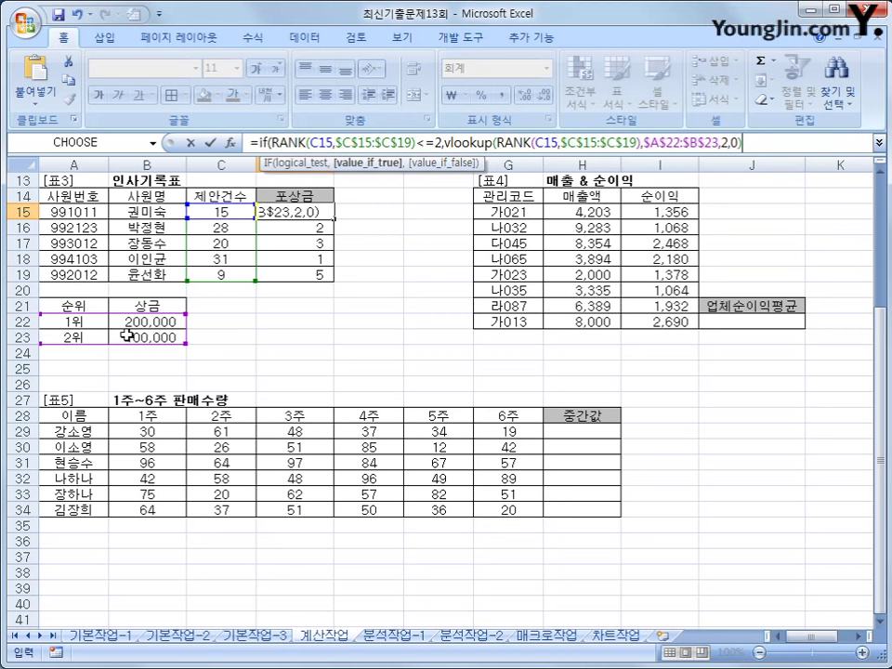
type(",\"\"")
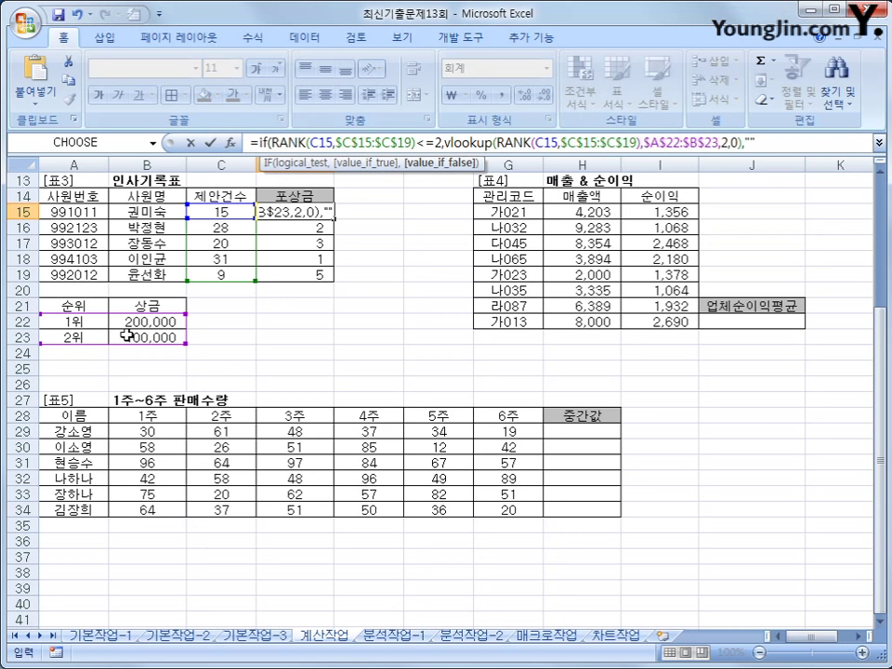
type(")")
key("Return")
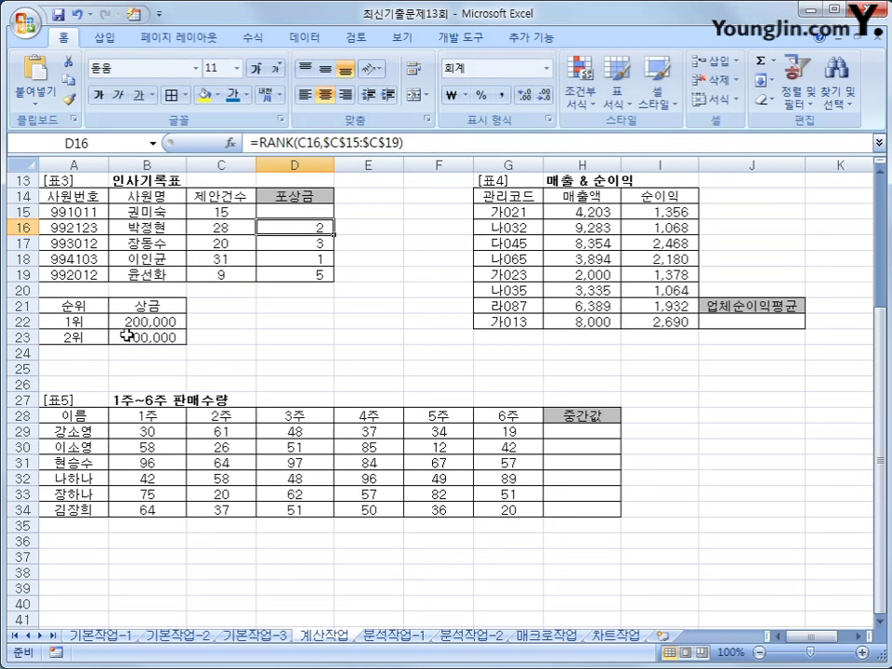
- Fill the completed D15 prize formula down to D19 and check the formulas in D16 and D15
left_click(279, 211)
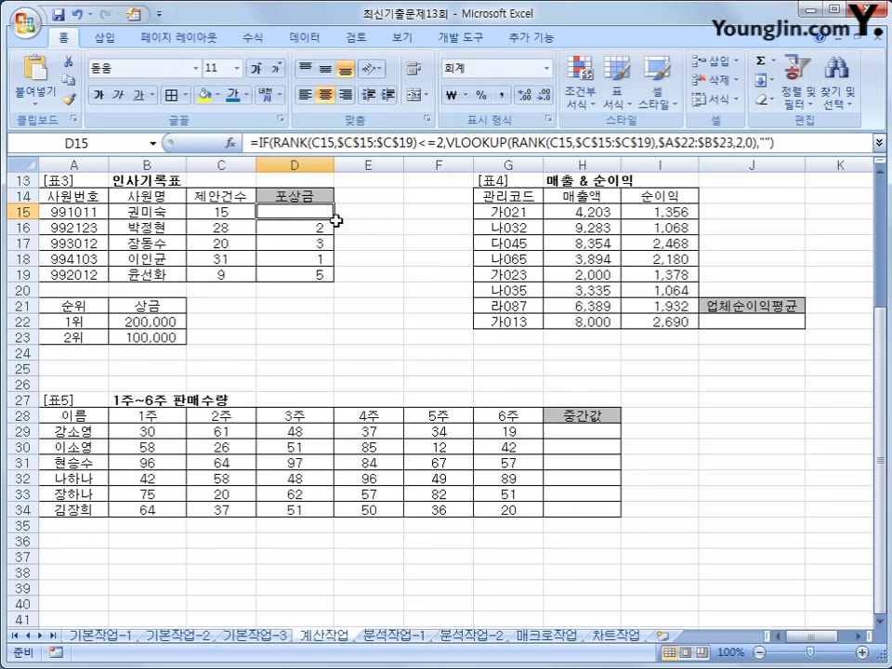
left_click_drag(337, 220, 325, 288)
left_click(312, 227)
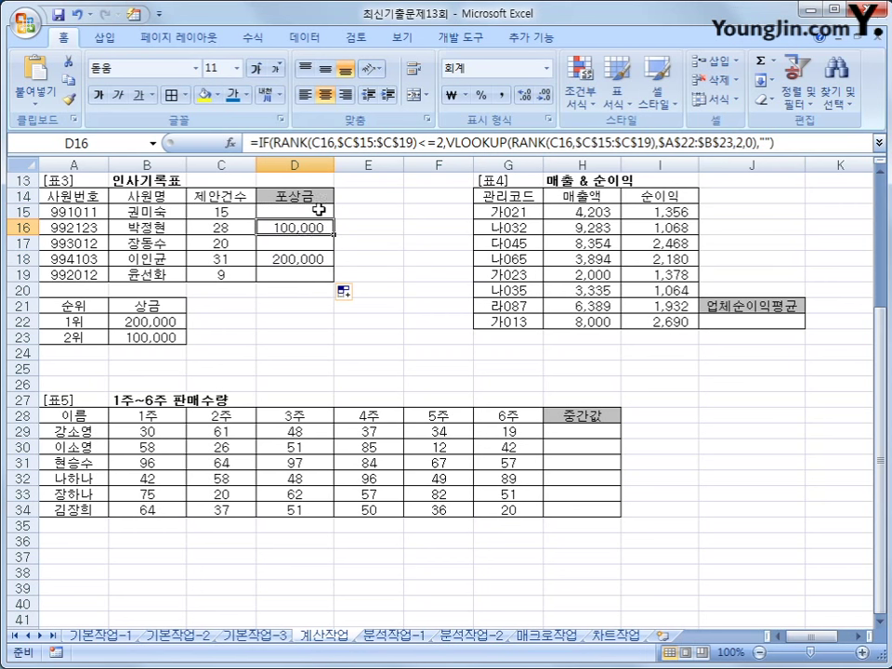
left_click(318, 210)
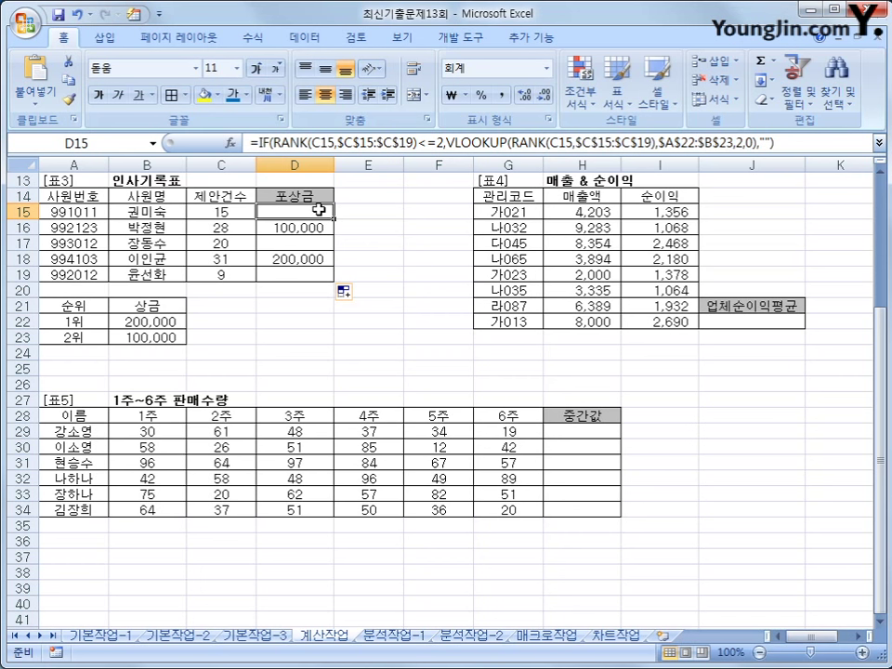
- Enter a SUMIF formula in J22 that sums net profits I15:I22 where sales H15:H22 meet ">=5000"
left_click(606, 212)
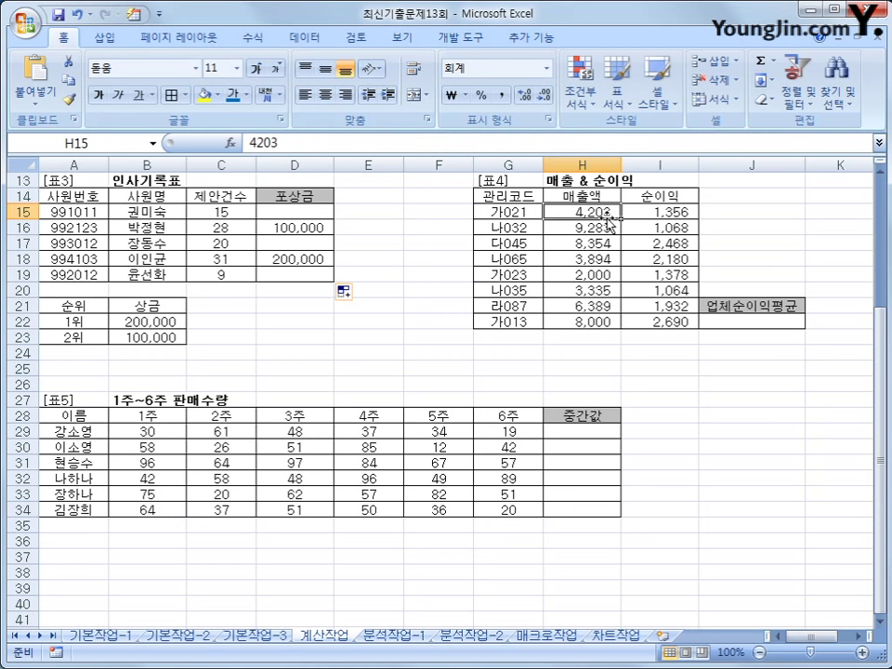
left_click(785, 318)
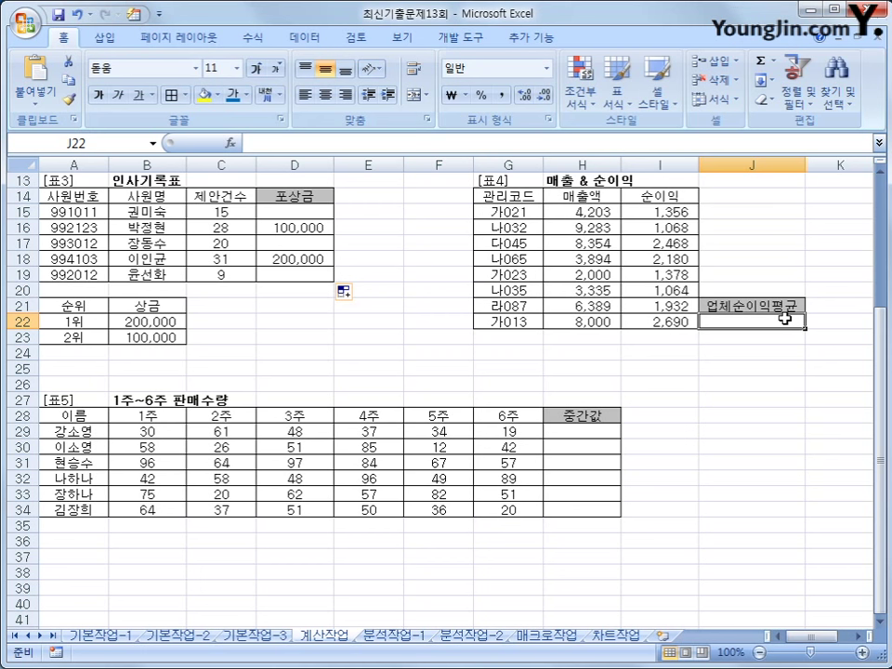
type("=")
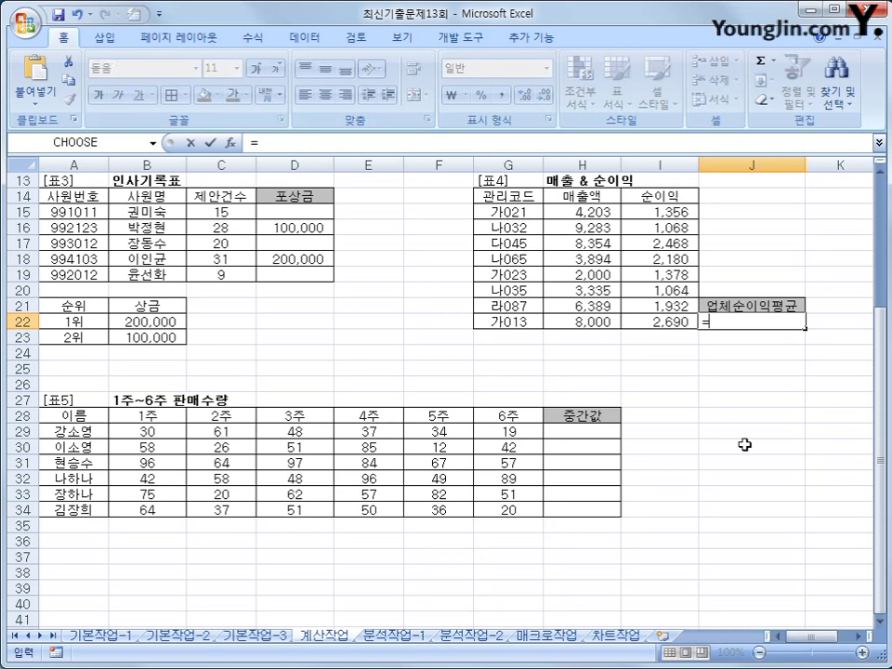
type("sumif(")
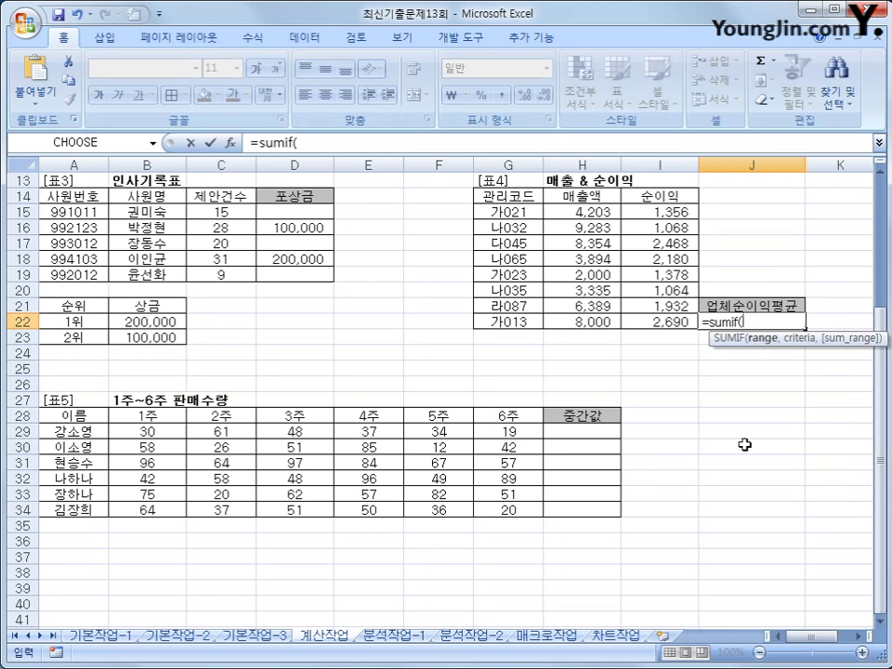
left_click_drag(577, 215, 580, 324)
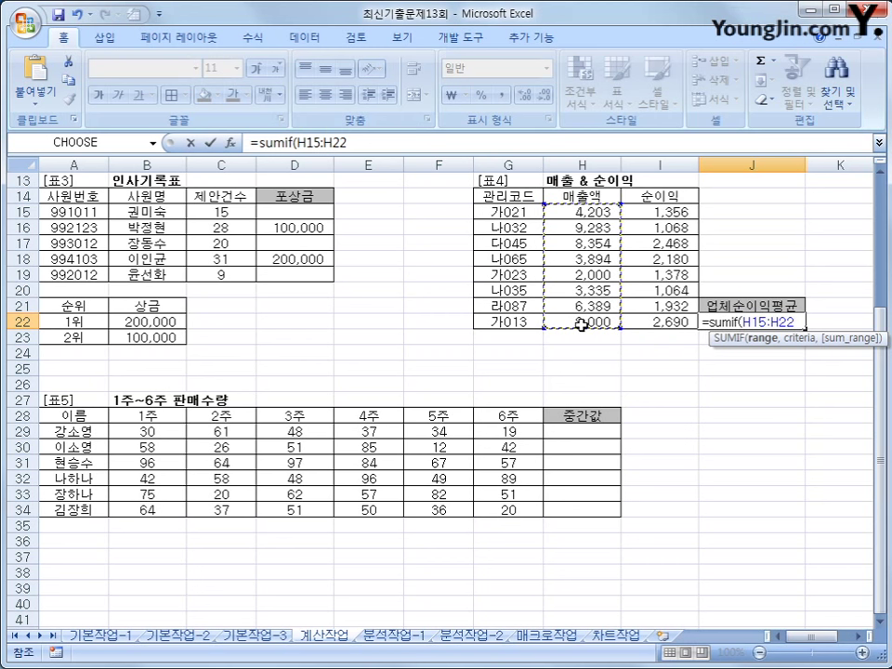
type(",\">=")
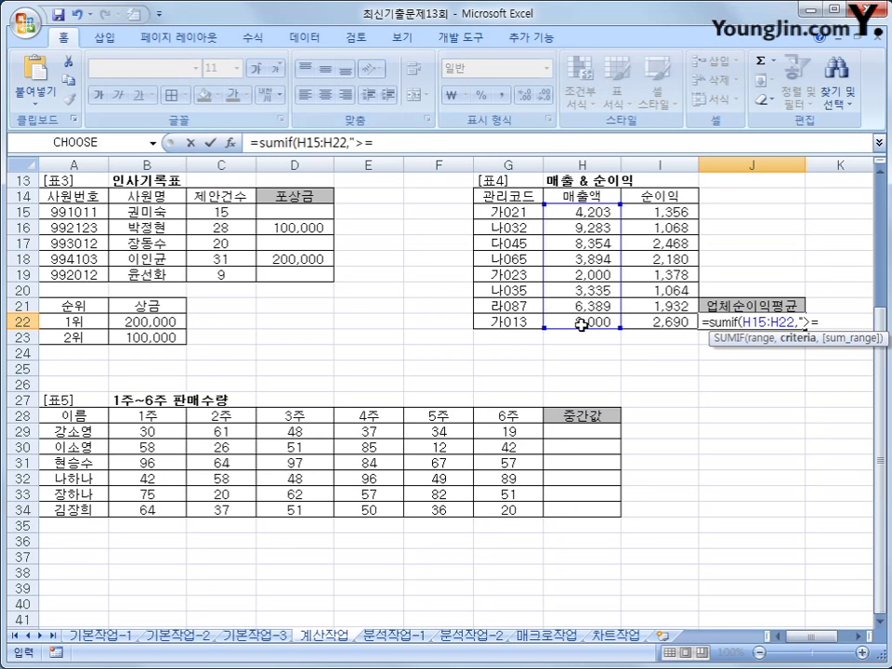
type("5000\",")
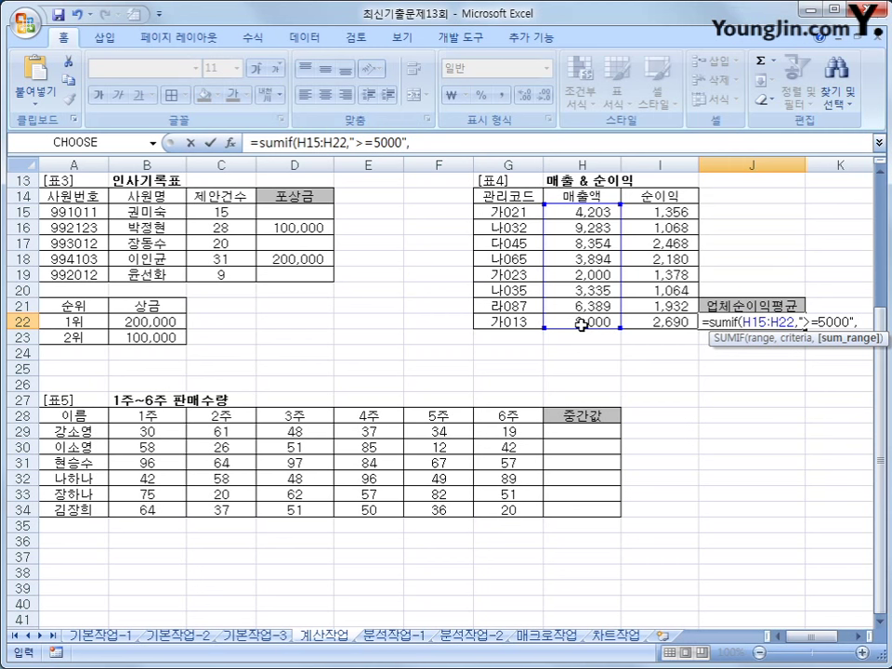
left_click(644, 212)
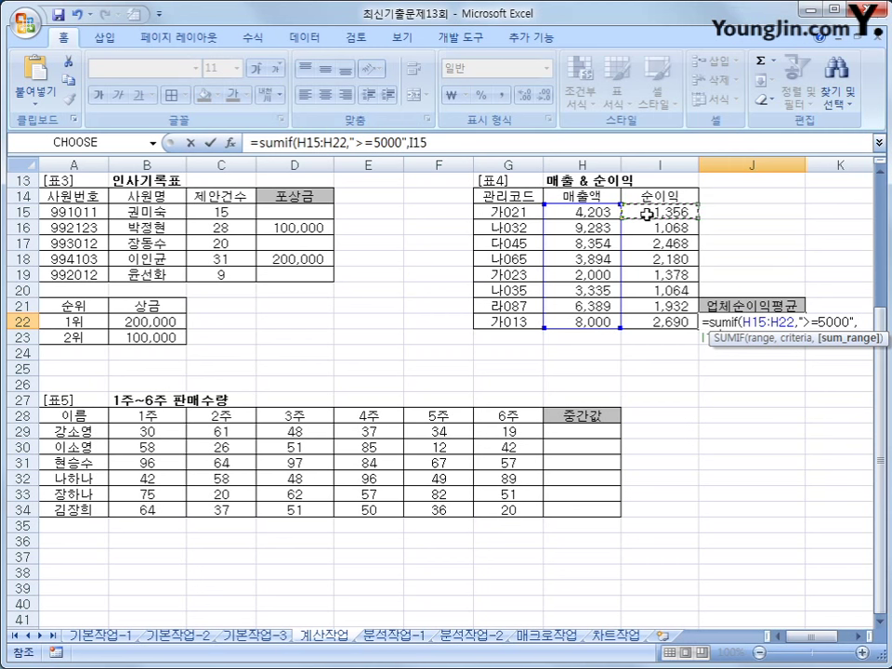
left_click_drag(644, 212, 660, 322)
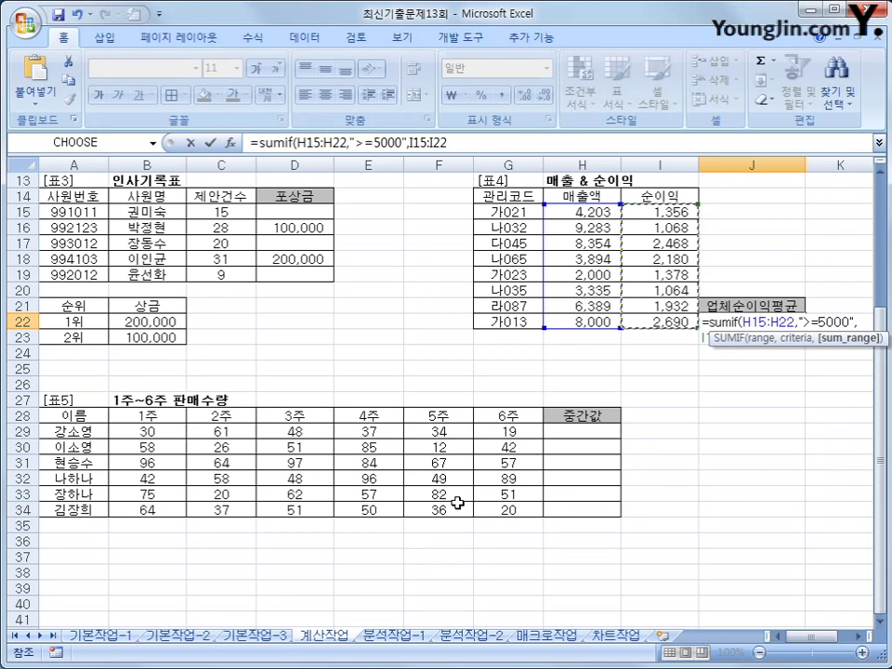
left_click(474, 143)
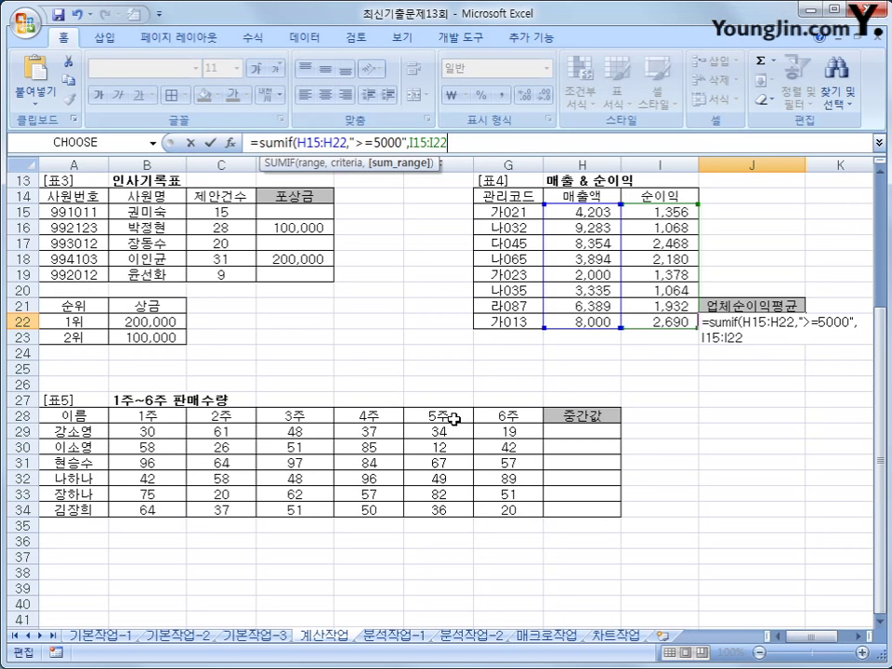
type(")")
key("Return")
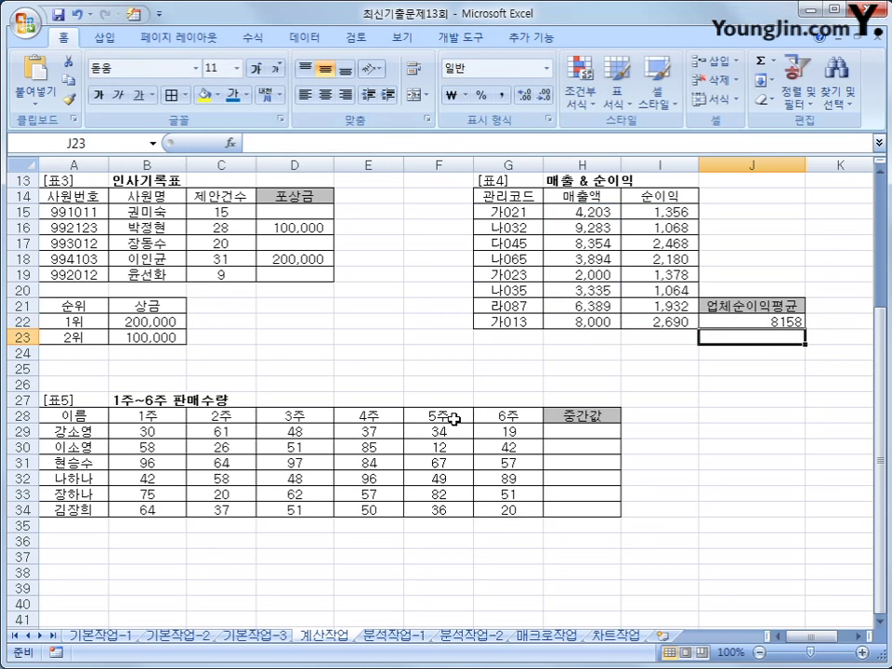
- Divide the J22 SUMIF by COUNTIF(H15:H22,">=5000") to get the average net profit
left_click(778, 322)
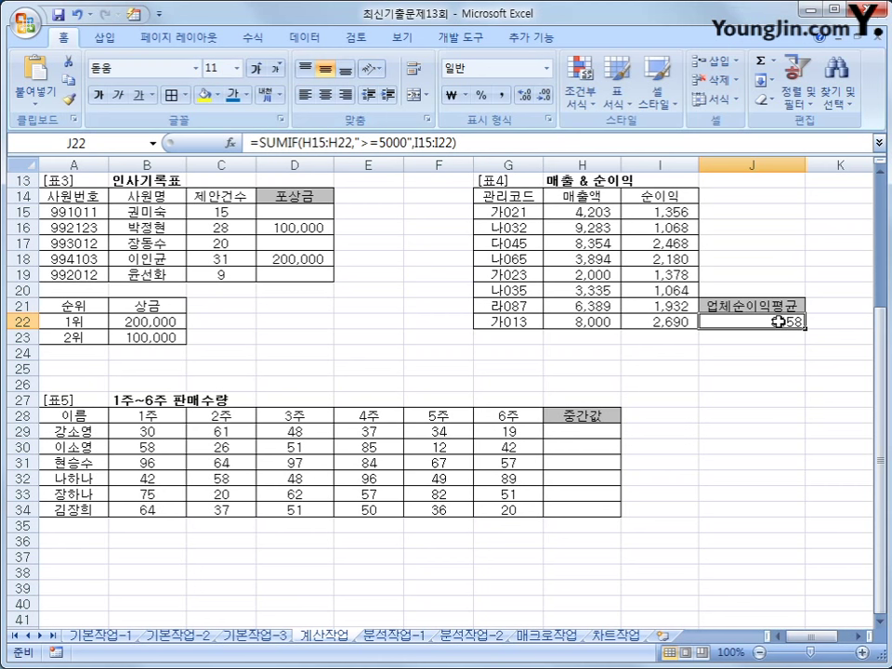
left_click(492, 142)
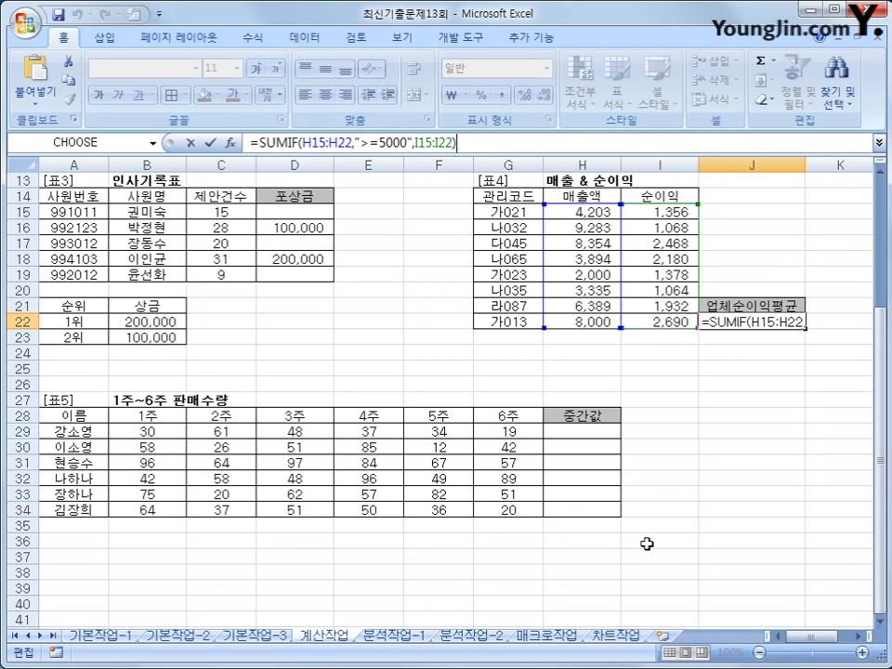
type("/count")
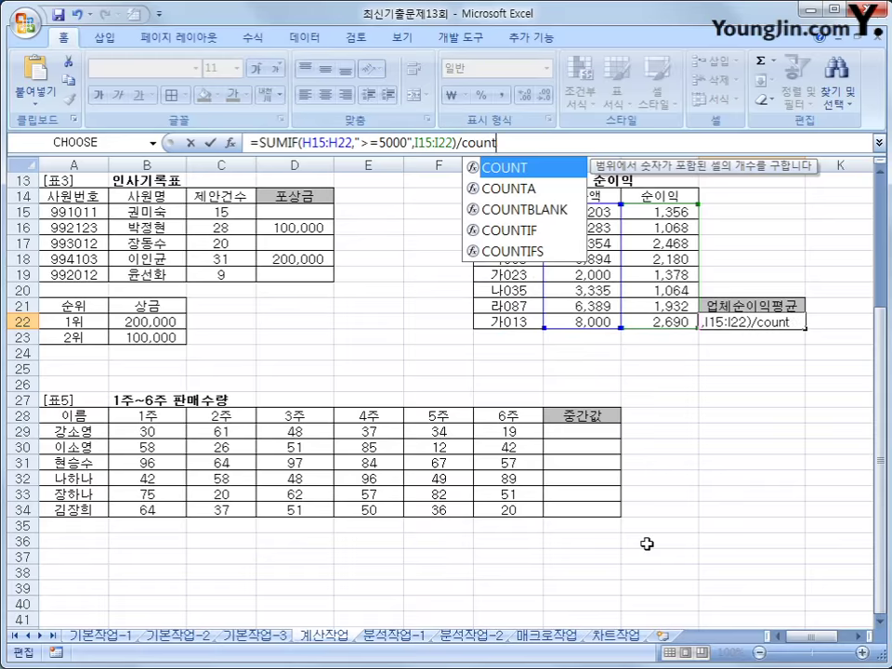
type("if(")
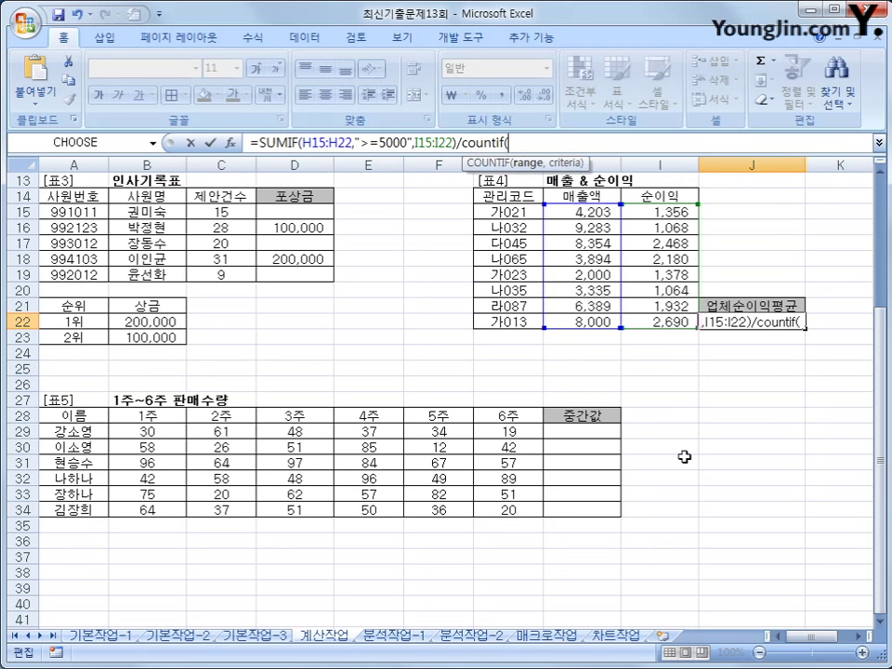
left_click(584, 213)
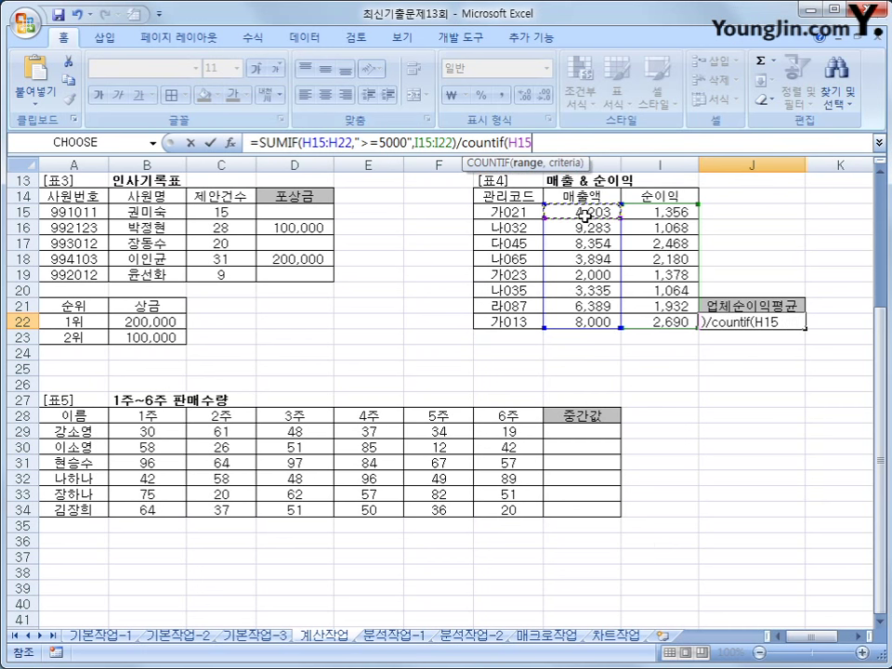
left_click_drag(584, 213, 592, 345)
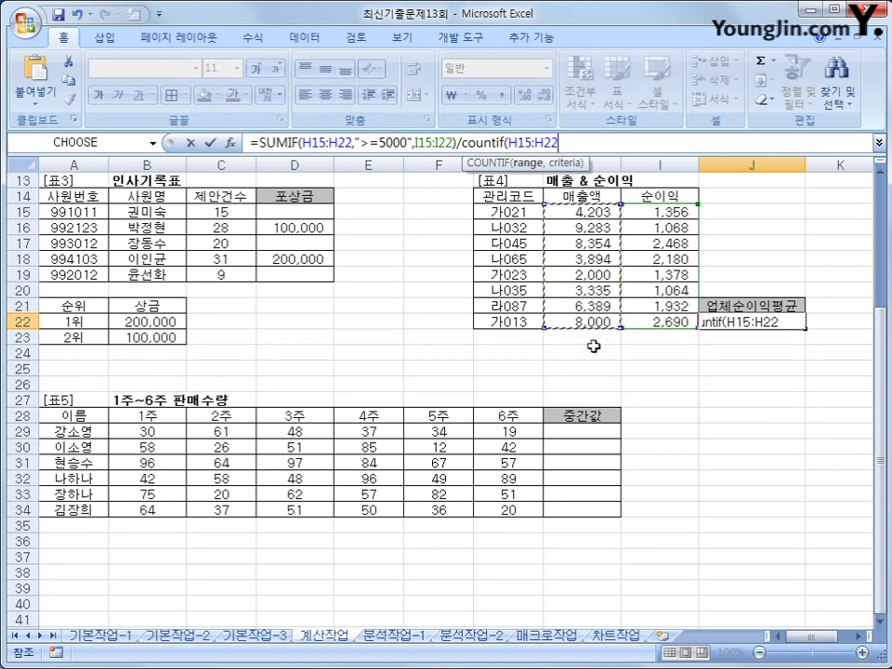
type(",")
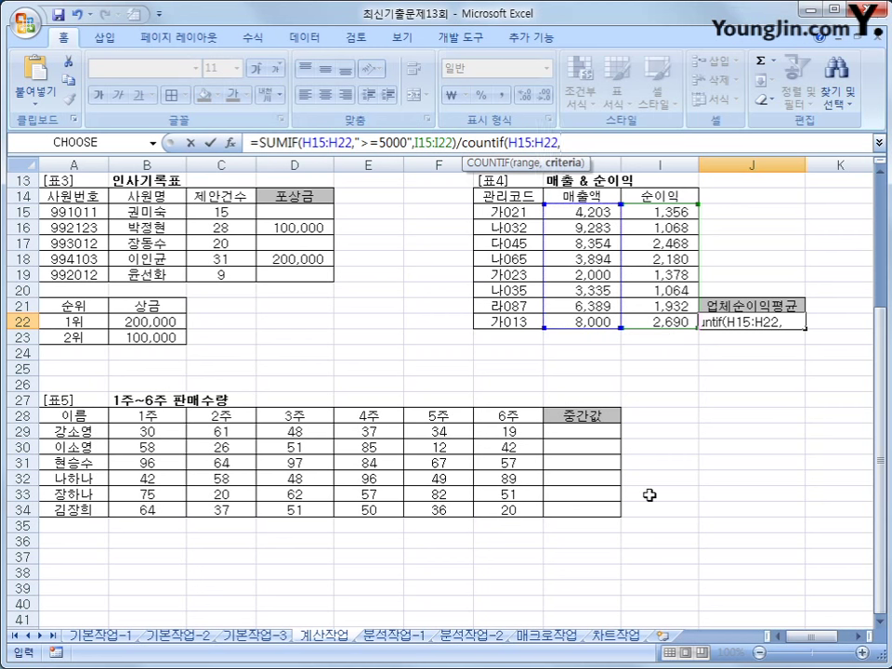
type("\">=5000")
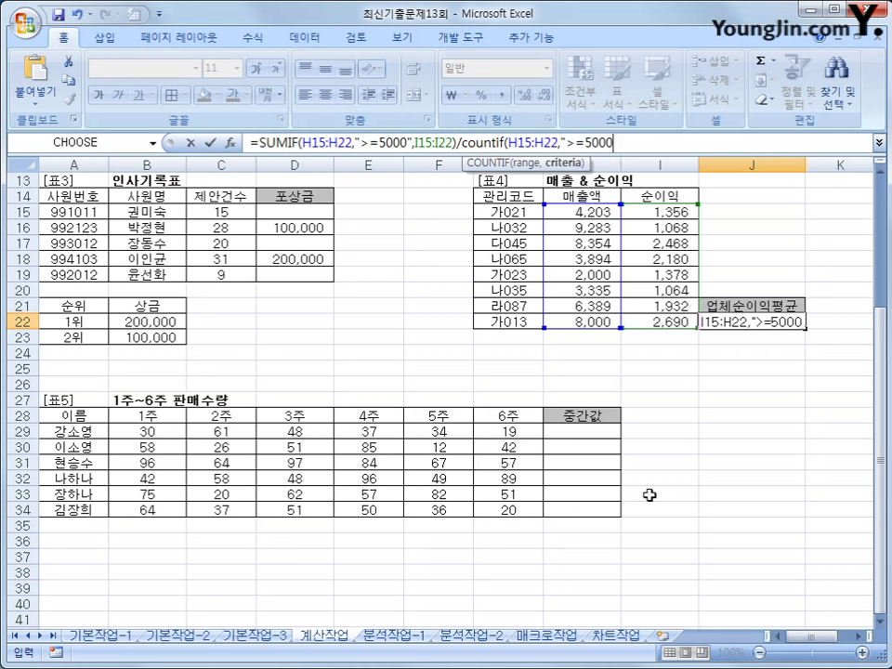
type("\"")
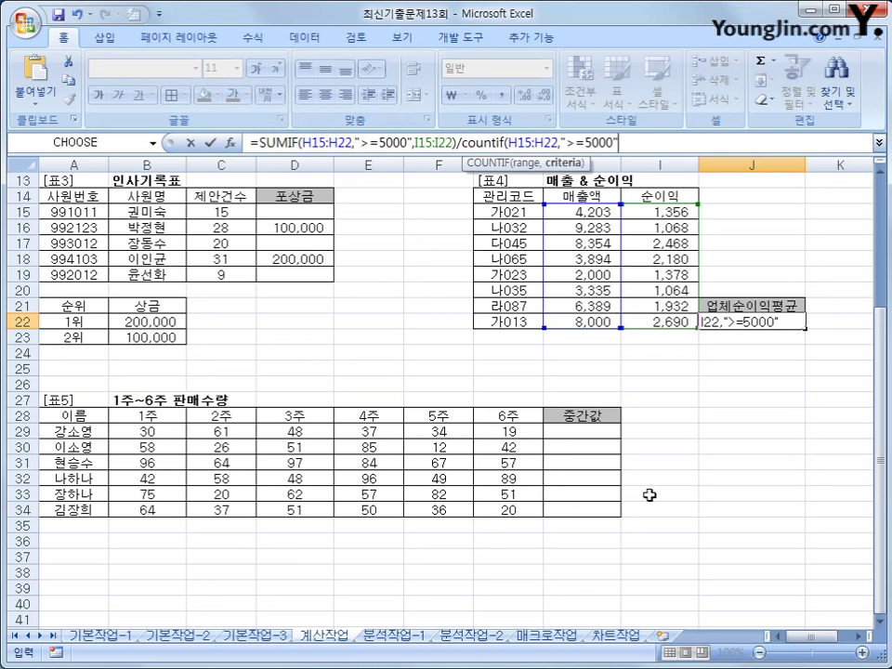
type(")")
key("Return")
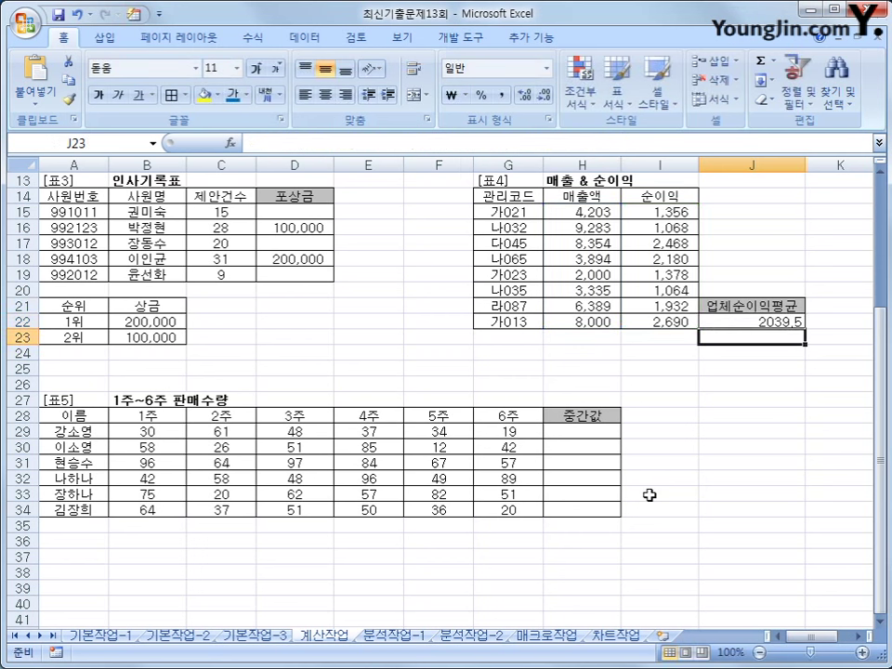
- Wrap the average net profit formula in J22 in ROUND with 1 decimal digit and check it
key("Up")
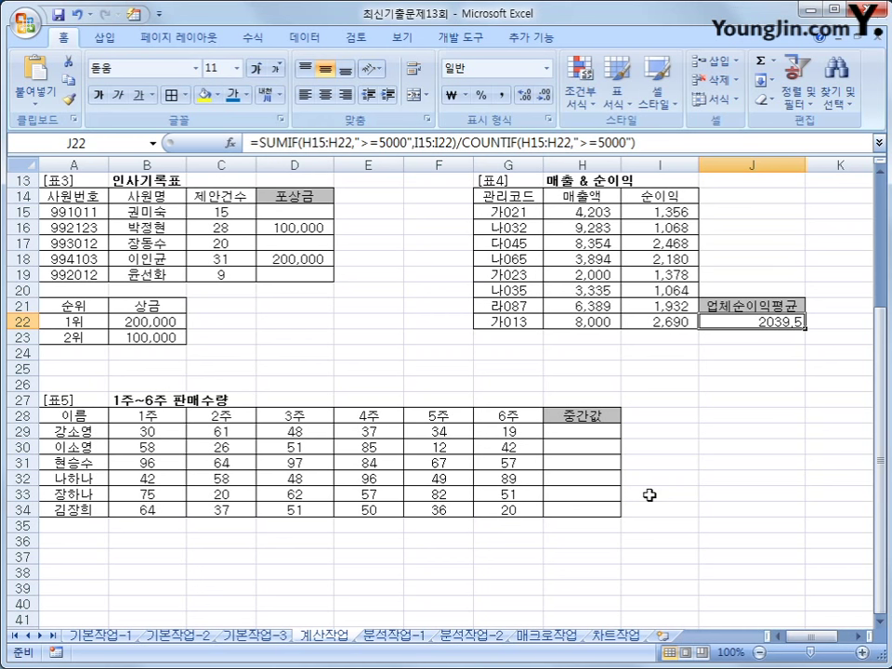
left_click(255, 144)
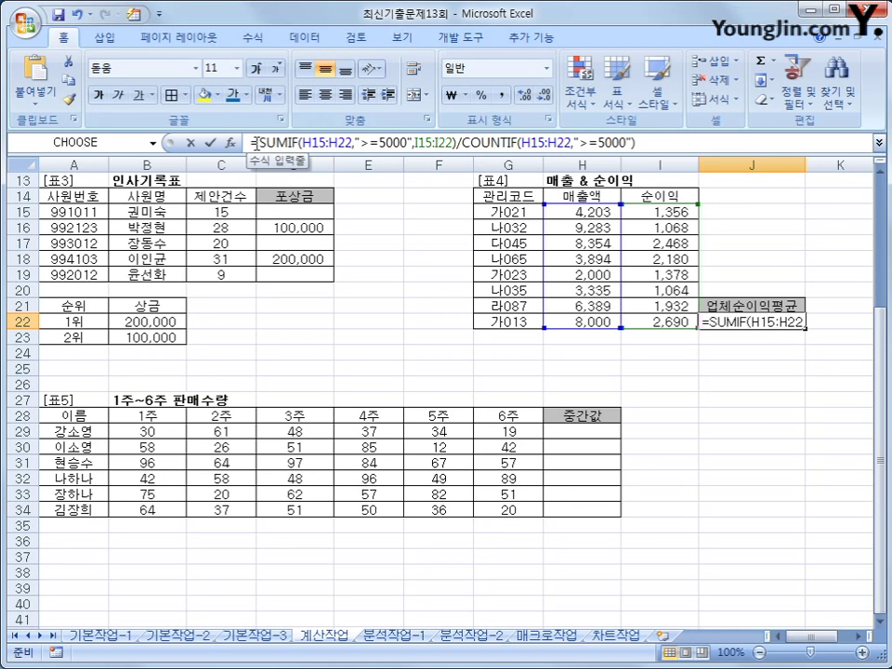
type("r")
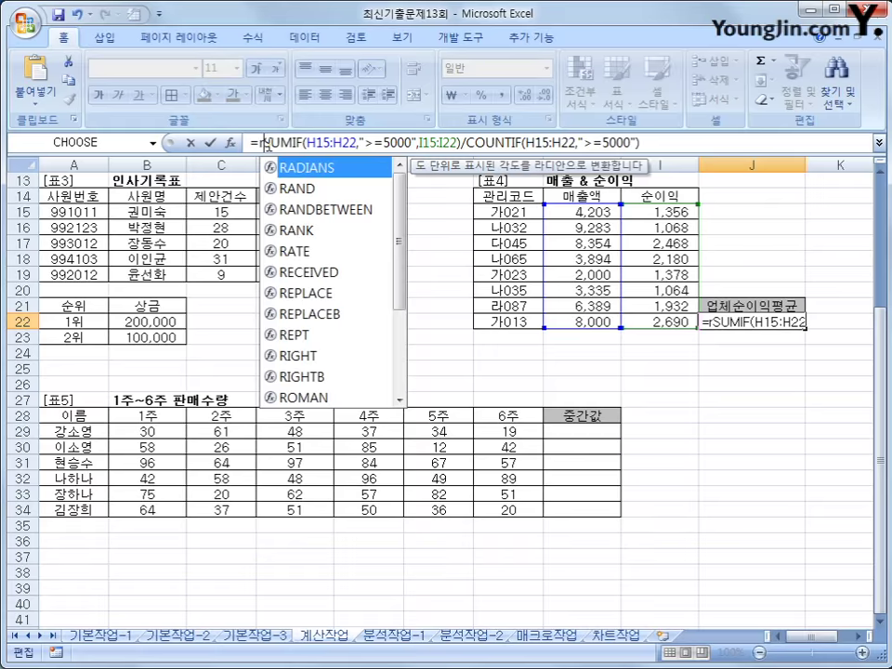
type("ound")
key("Tab")
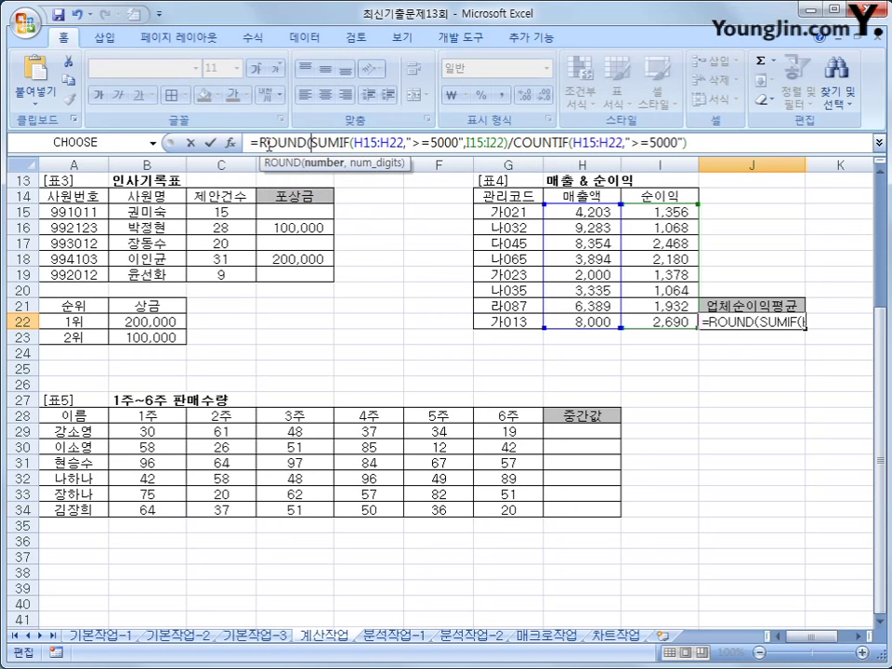
left_click(696, 143)
type(",1")
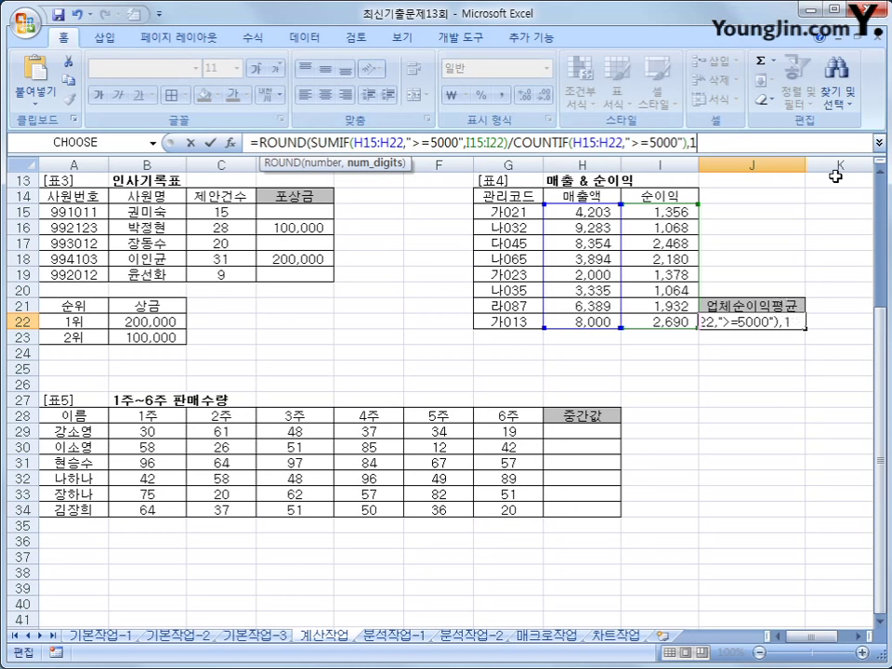
type(")")
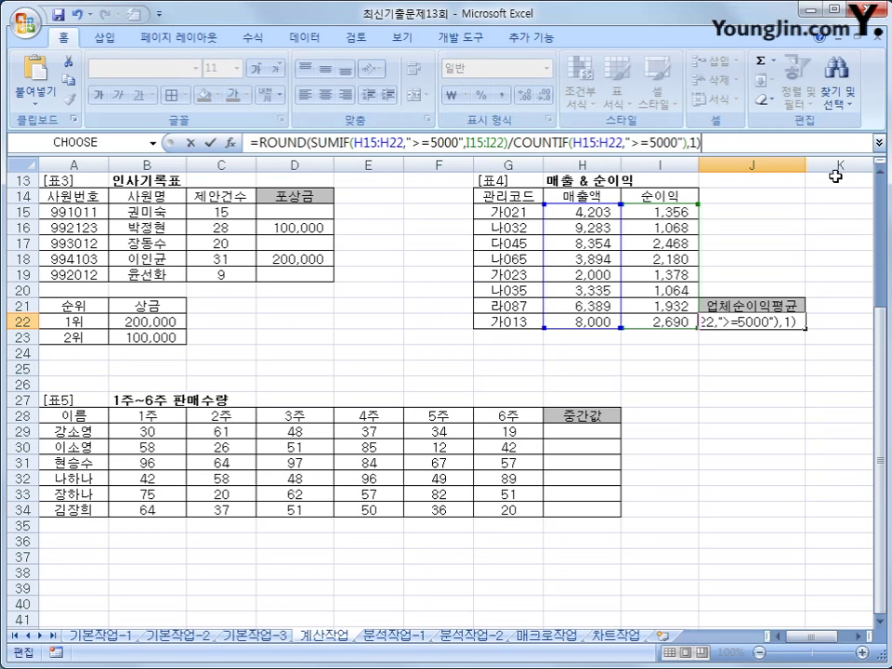
key("Return")
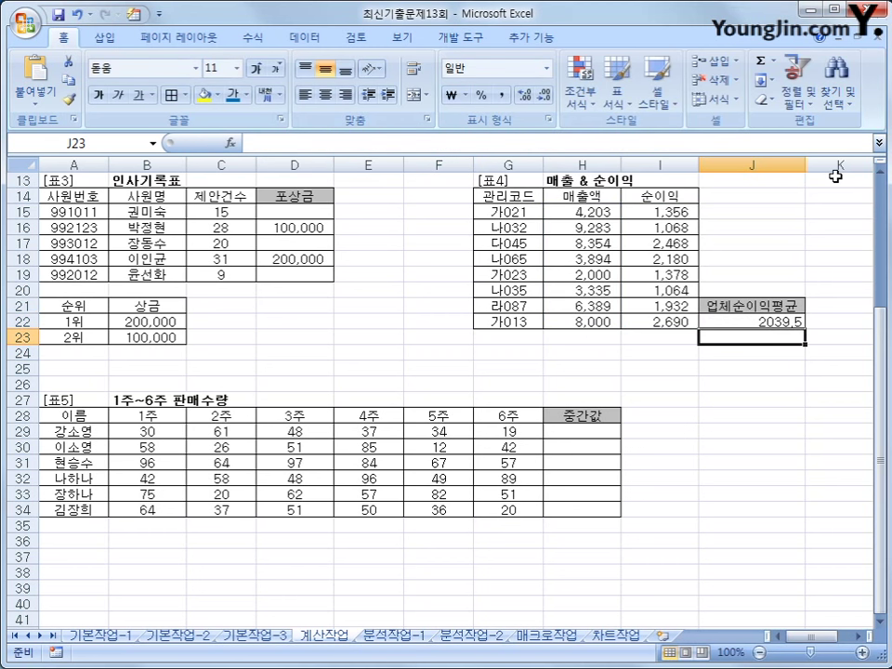
left_click(758, 320)
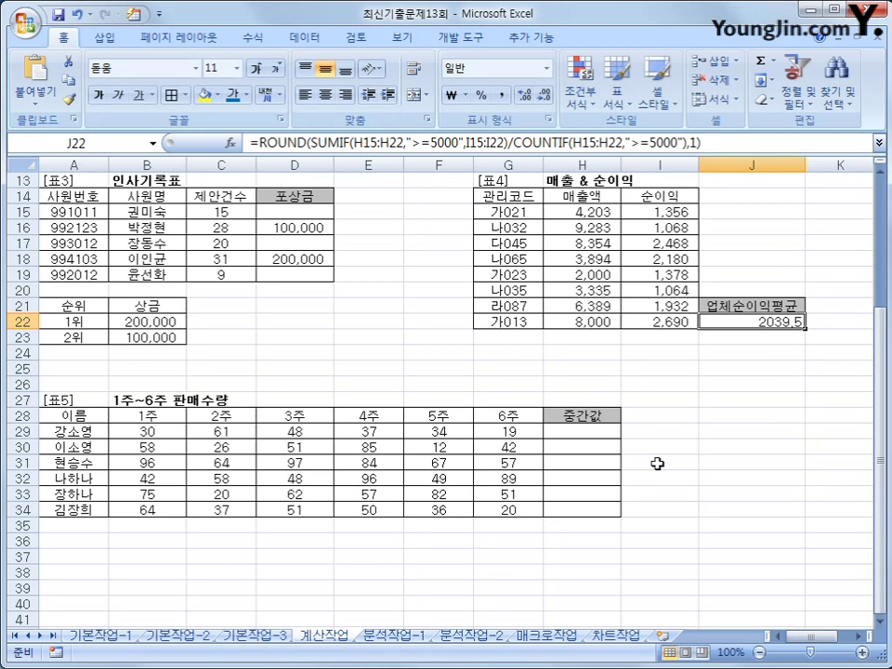
- Enter a MEDIAN formula in 표5's cell H29 covering the weekly sales quantities B29:G29
scroll(656, 462, "down", 3)
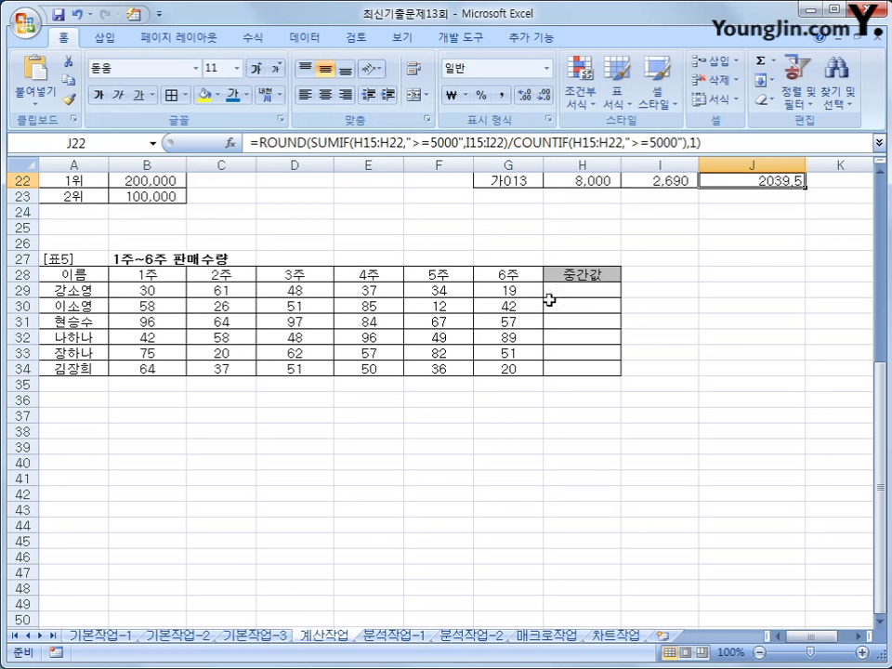
left_click(615, 292)
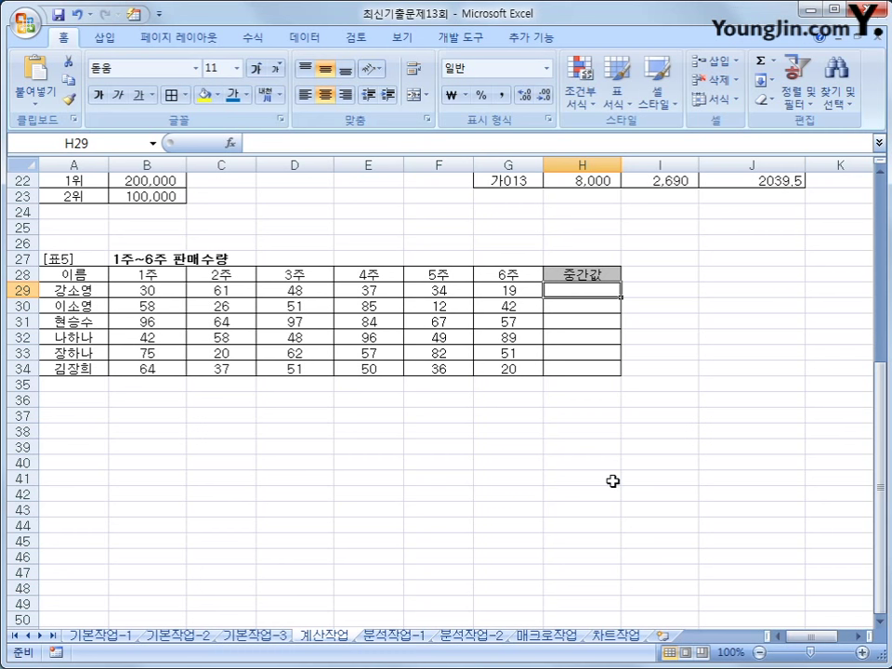
type("=me")
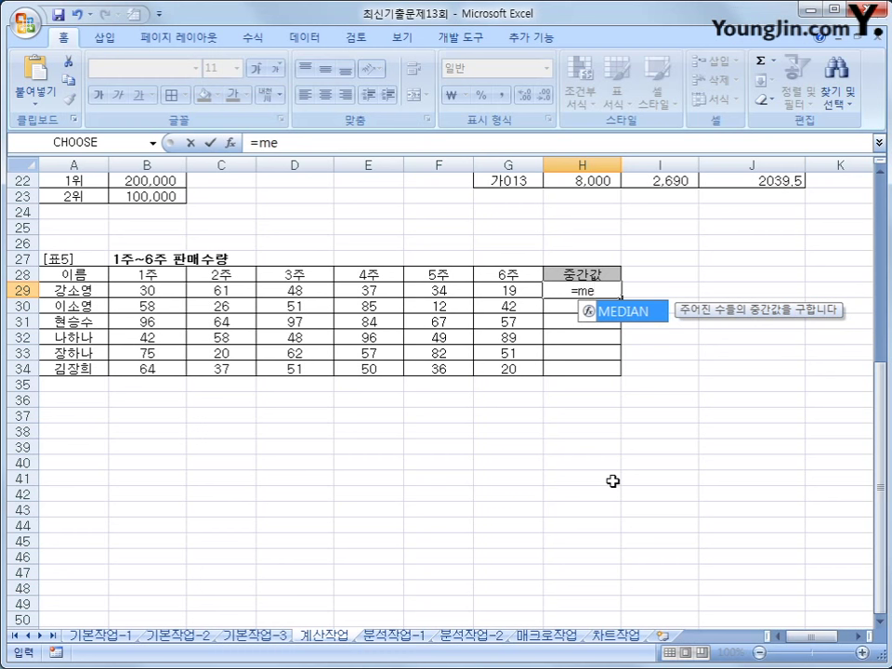
key("Tab")
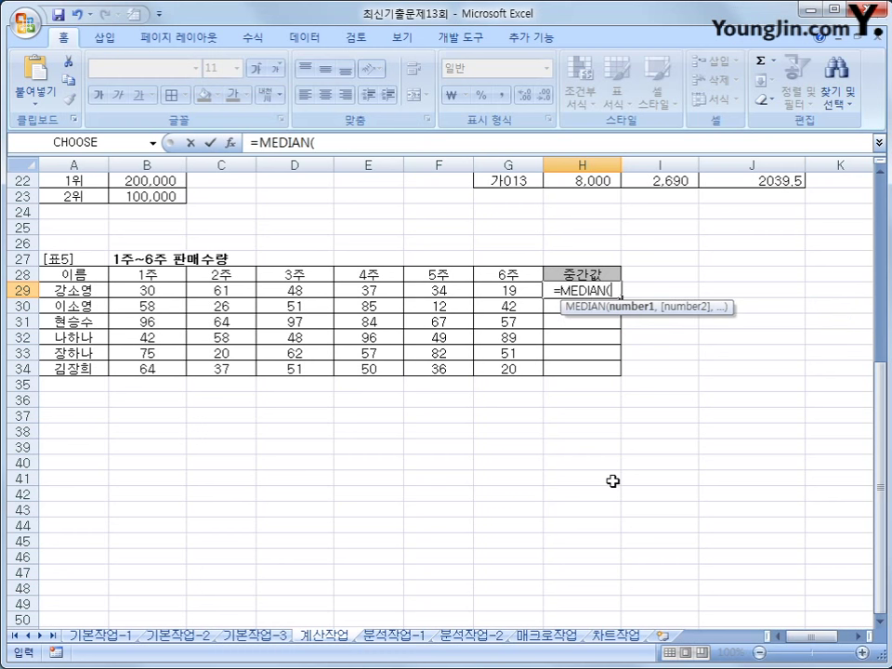
left_click(146, 290)
left_click_drag(235, 290, 521, 291)
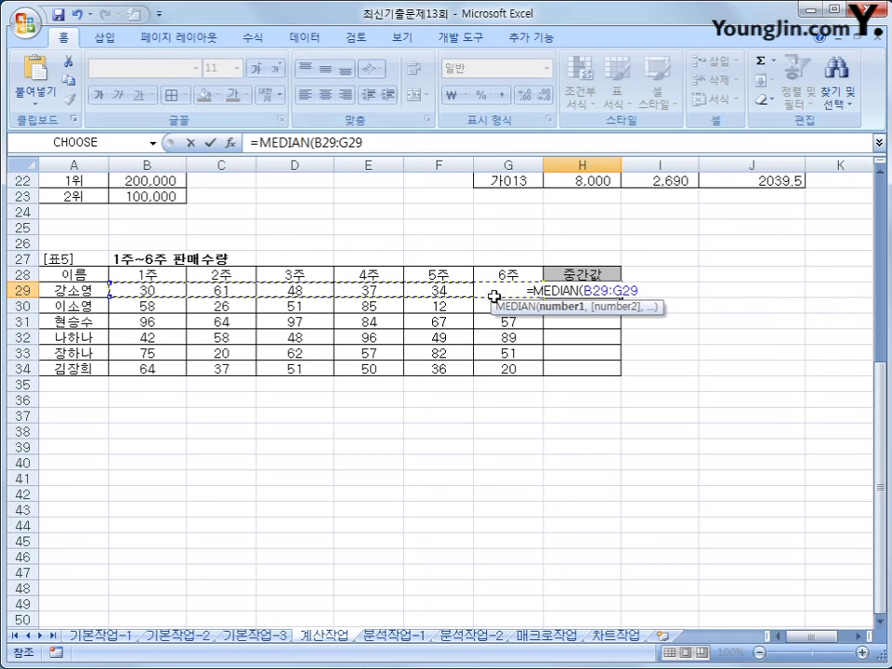
type(")")
key("Return")
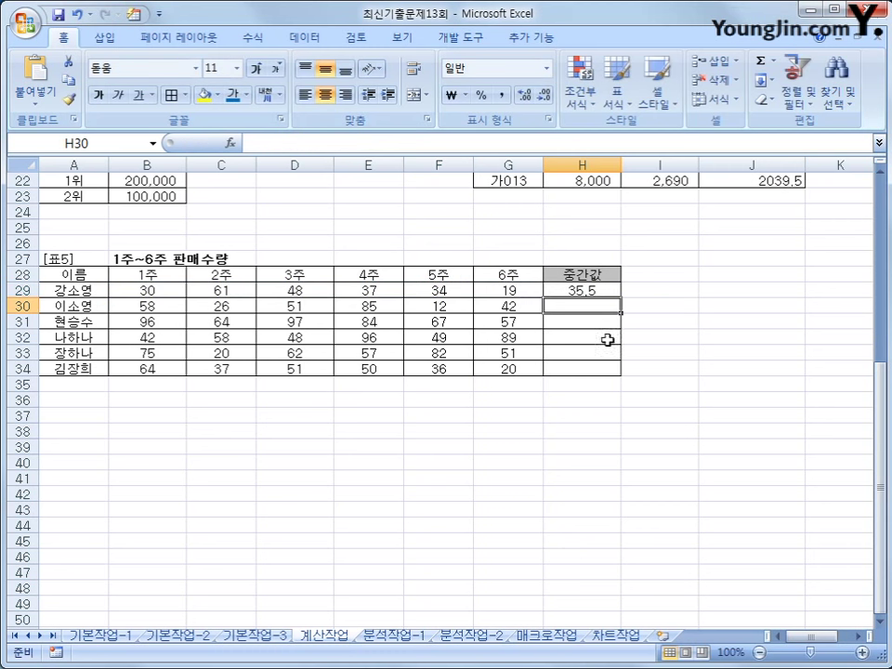
- Wrap the H29 MEDIAN formula in TRUNC with 0 decimal digits
left_click(586, 288)
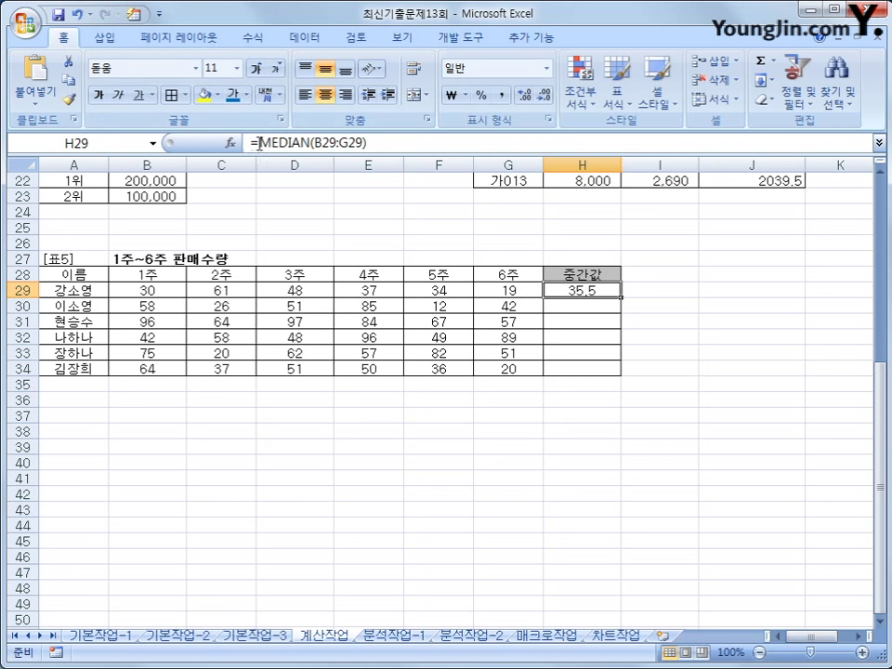
left_click(259, 142)
type("t")
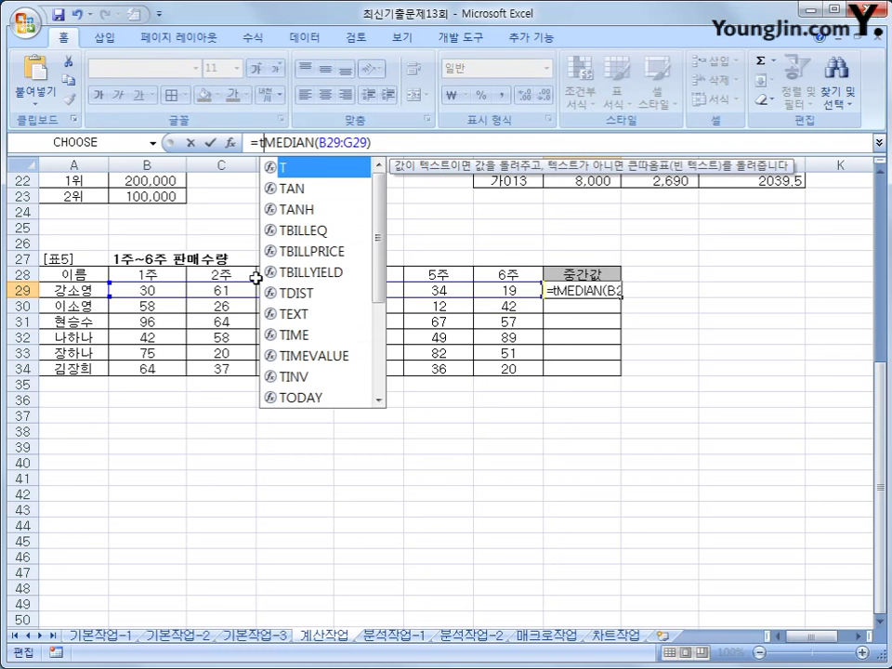
type("run")
key("Tab")
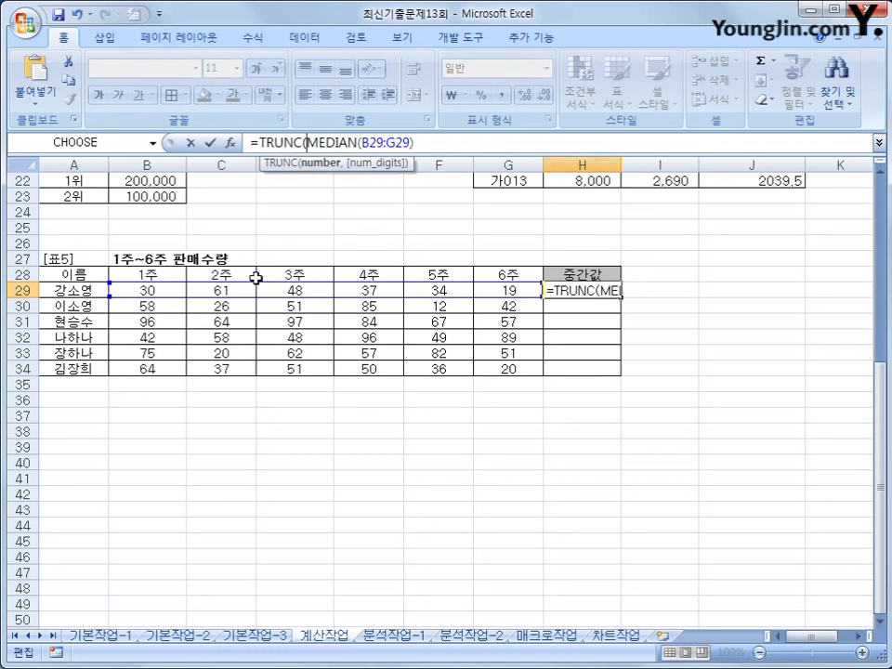
left_click(442, 147)
type(")")
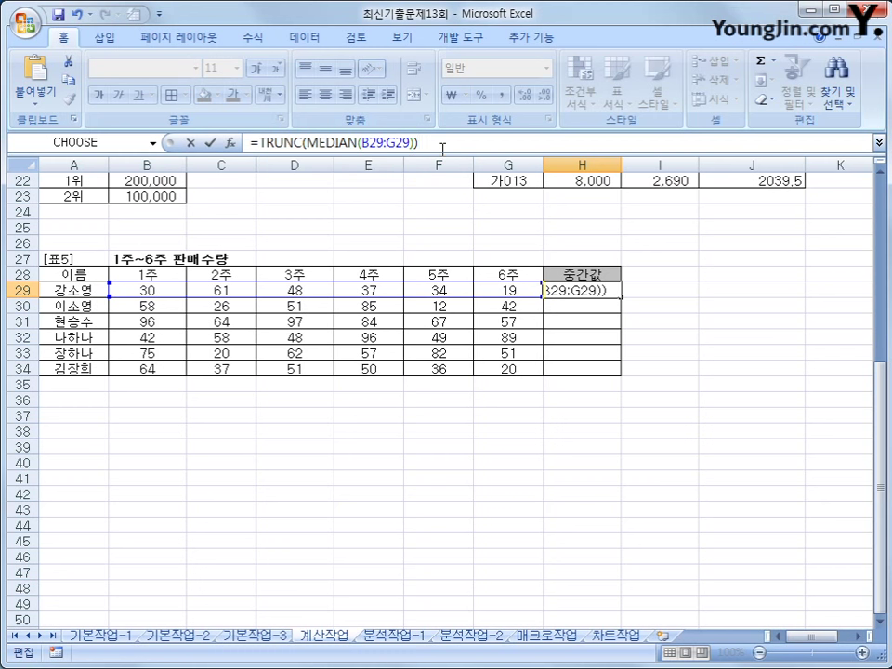
key("BackSpace")
type(",0)")
key("Return")
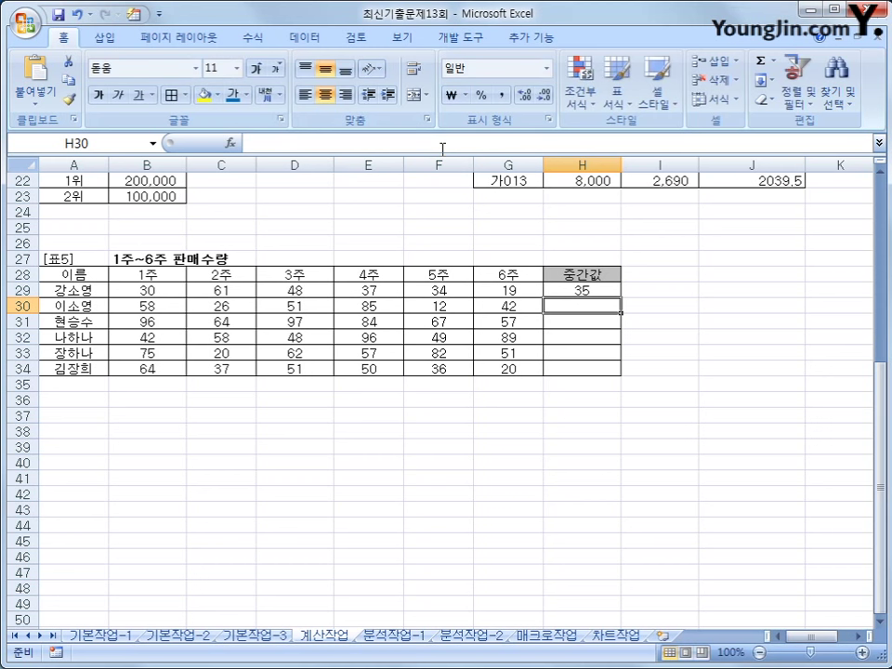
- Fill the H29 median formula down to H34 and check the formula in H34
left_click(577, 289)
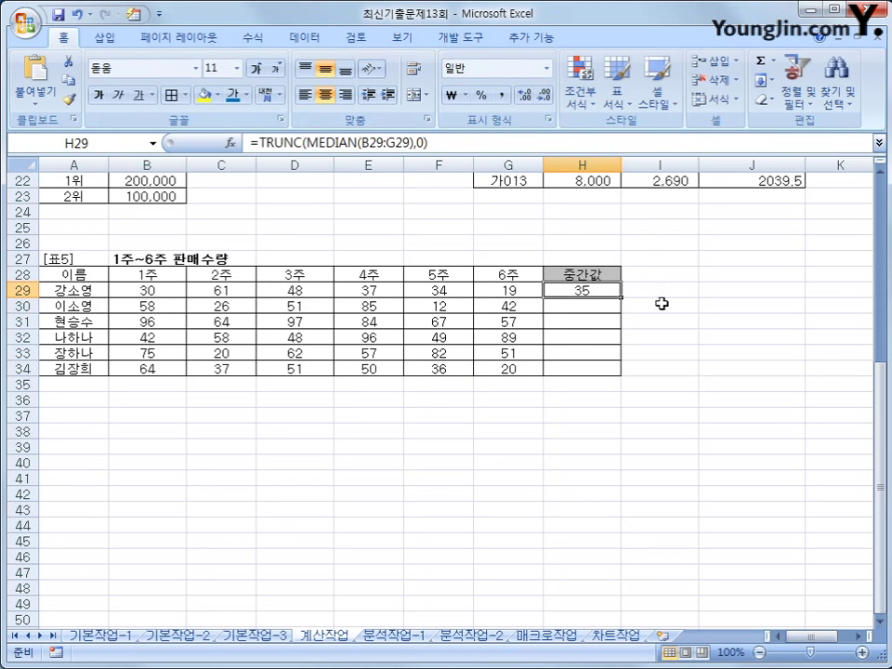
left_click_drag(622, 296, 595, 372)
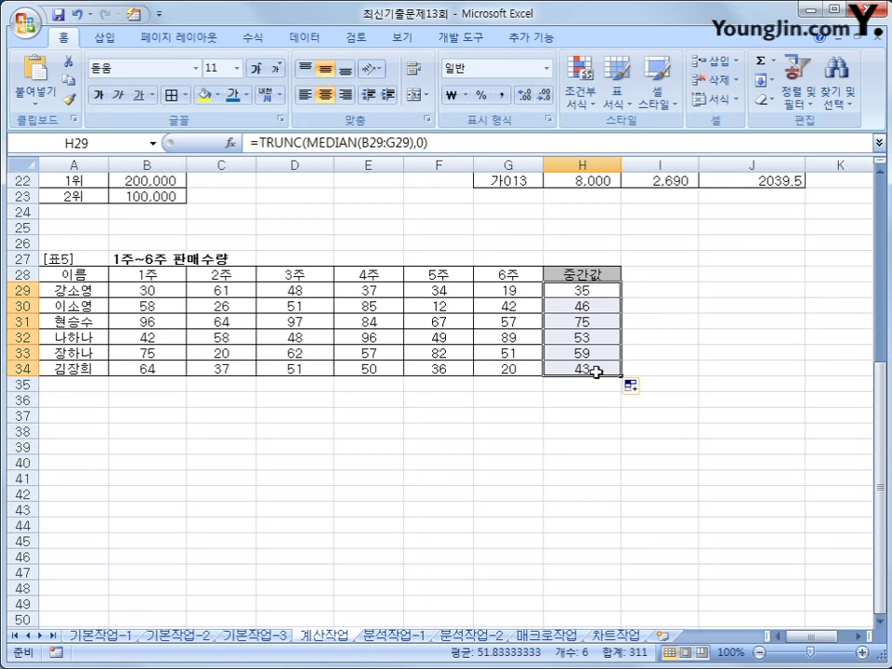
left_click(591, 369)
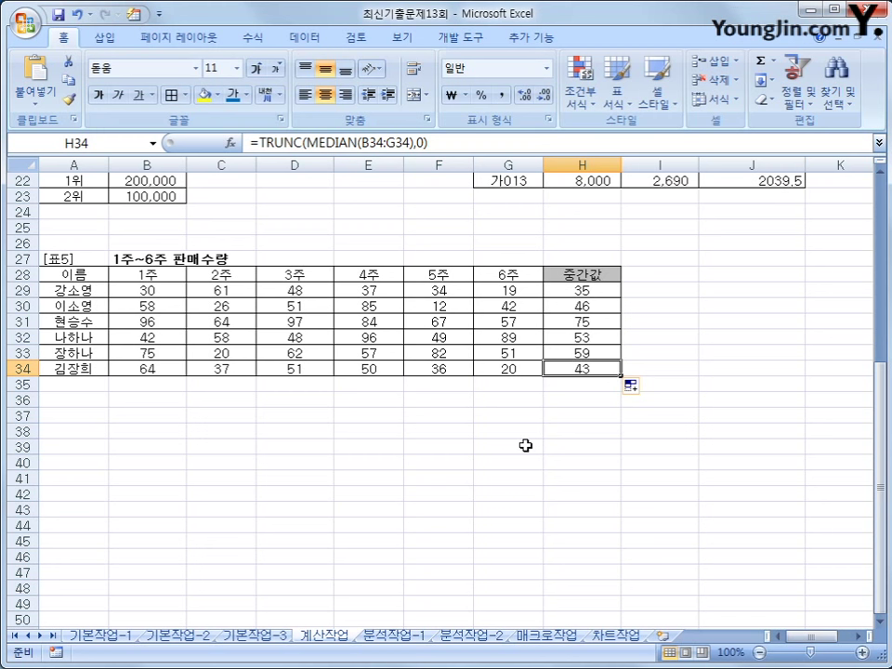
- On the 분석작업-1 sheet, start a 합계 consolidation into 표4's range G3:I12 and add reference B3:E10
left_click(394, 636)
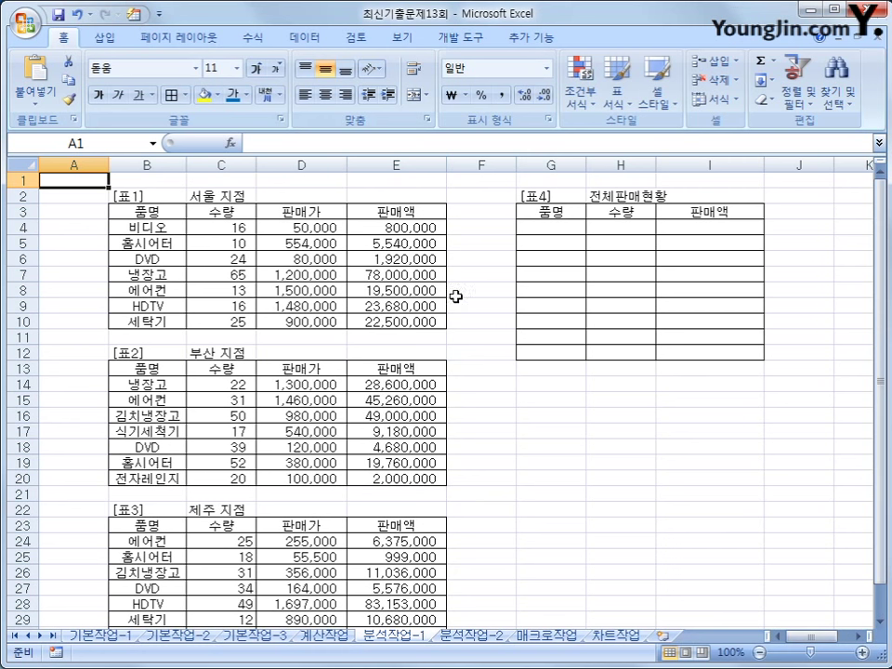
left_click_drag(548, 211, 722, 347)
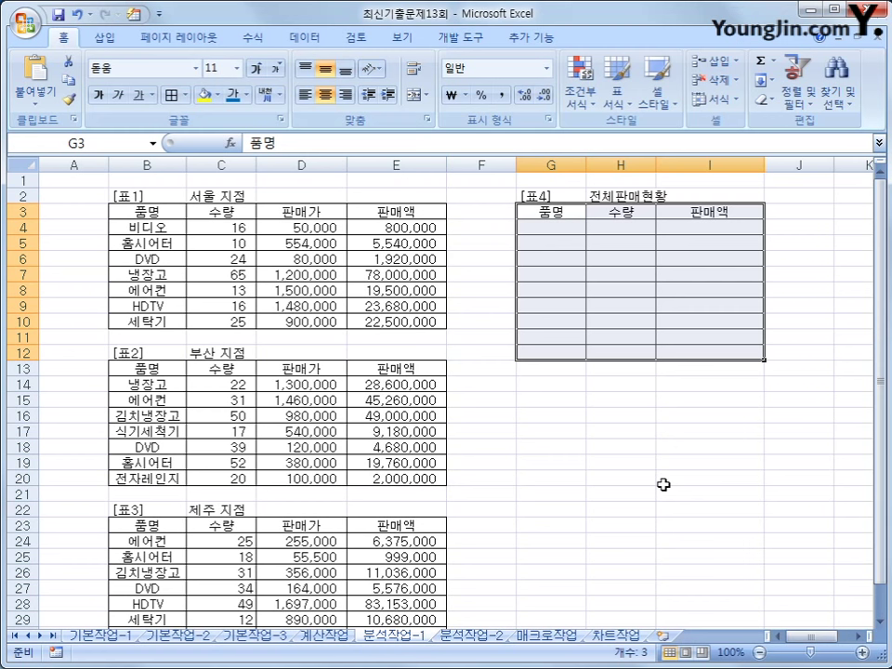
left_click(304, 38)
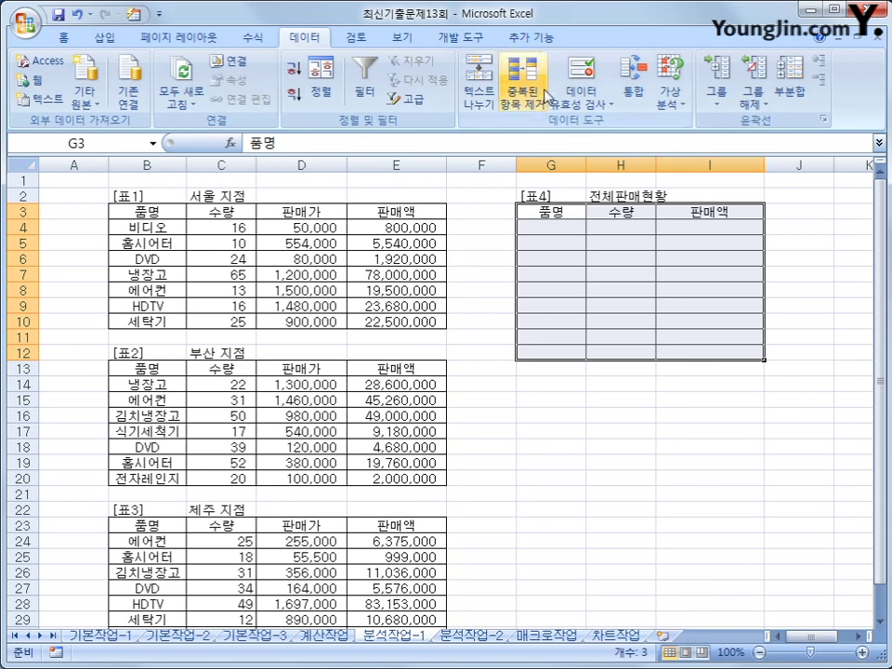
left_click(637, 96)
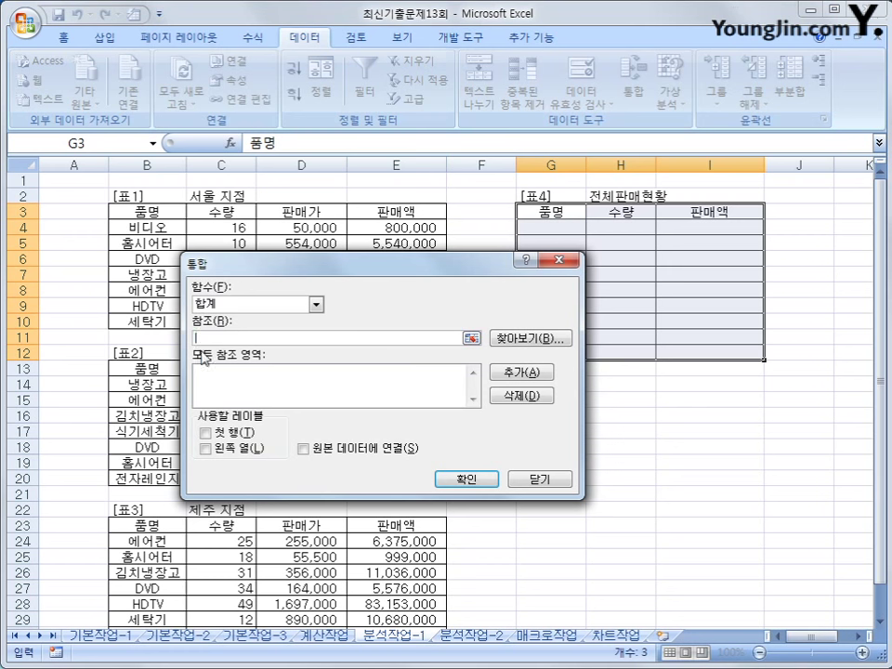
left_click_drag(129, 215, 393, 325)
left_click(509, 372)
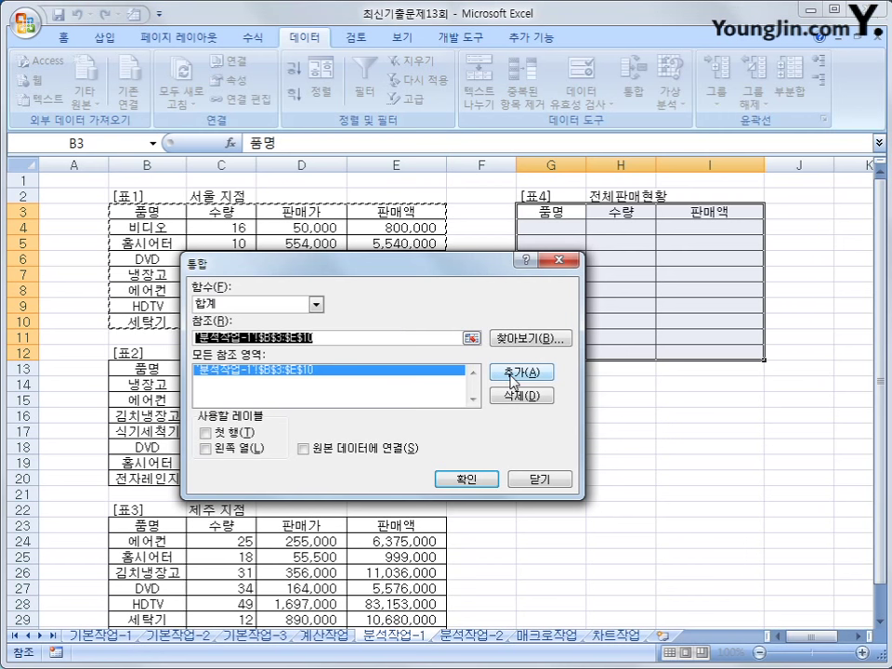
- Add the 부산 지점 range B13:E20 and the 제주 지점 range B23:E30 to the consolidation references
left_click_drag(131, 364, 379, 484)
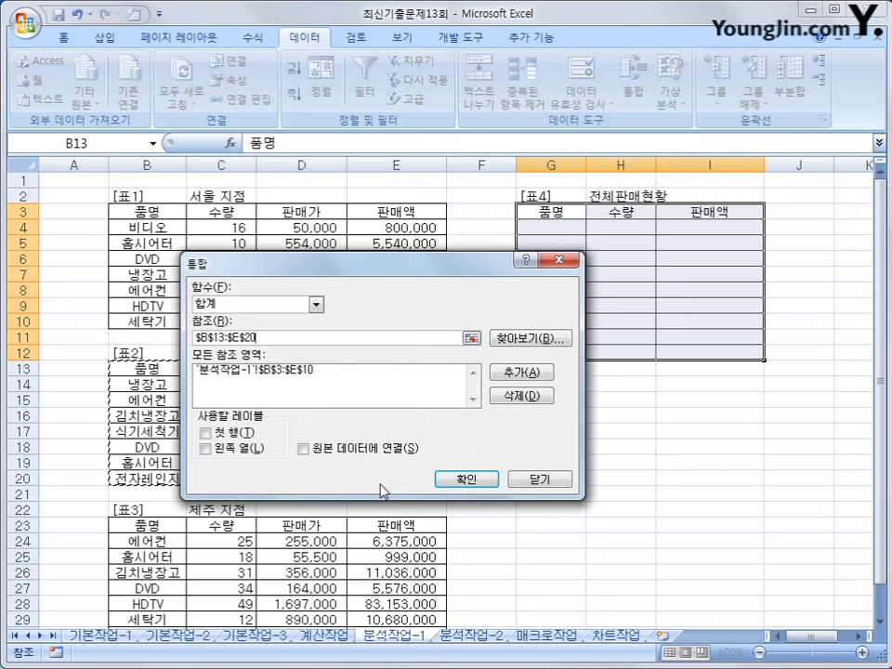
left_click(502, 373)
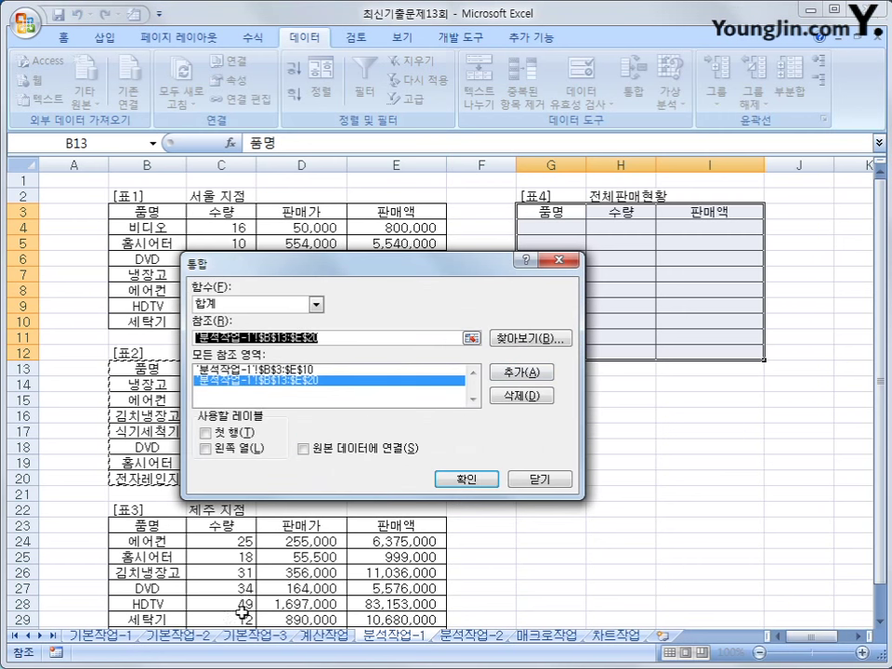
scroll(205, 559, "down", 2)
left_click_drag(148, 430, 387, 535)
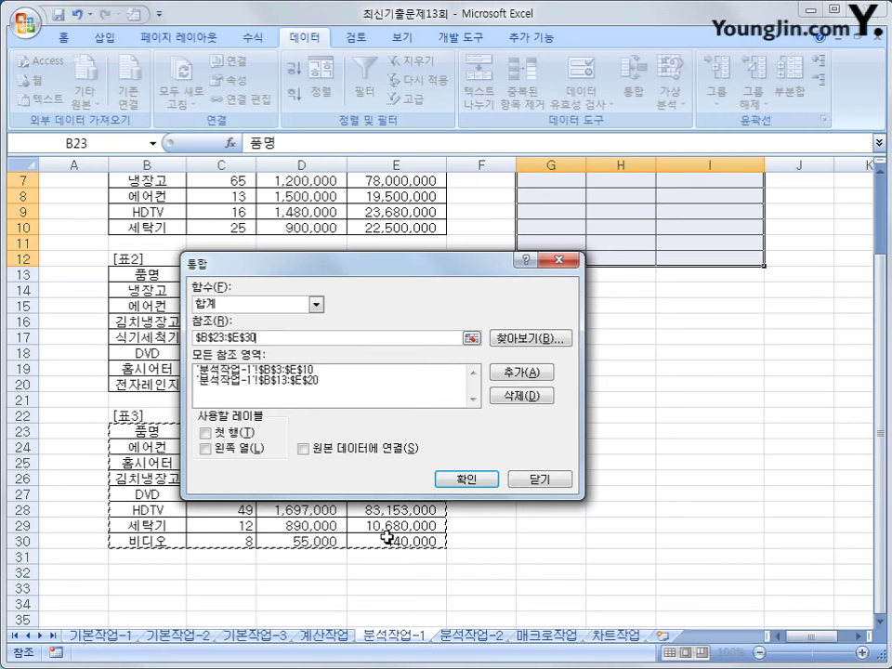
left_click(517, 372)
- Use both the 첫 행 and 왼쪽 열 labels and run the consolidation into 표4
left_click(218, 434)
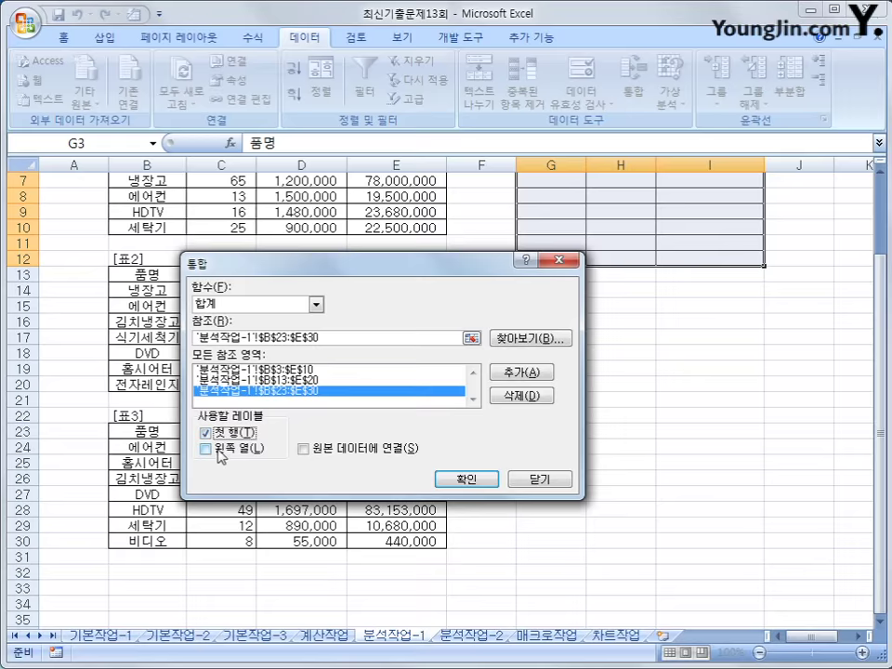
left_click(220, 451)
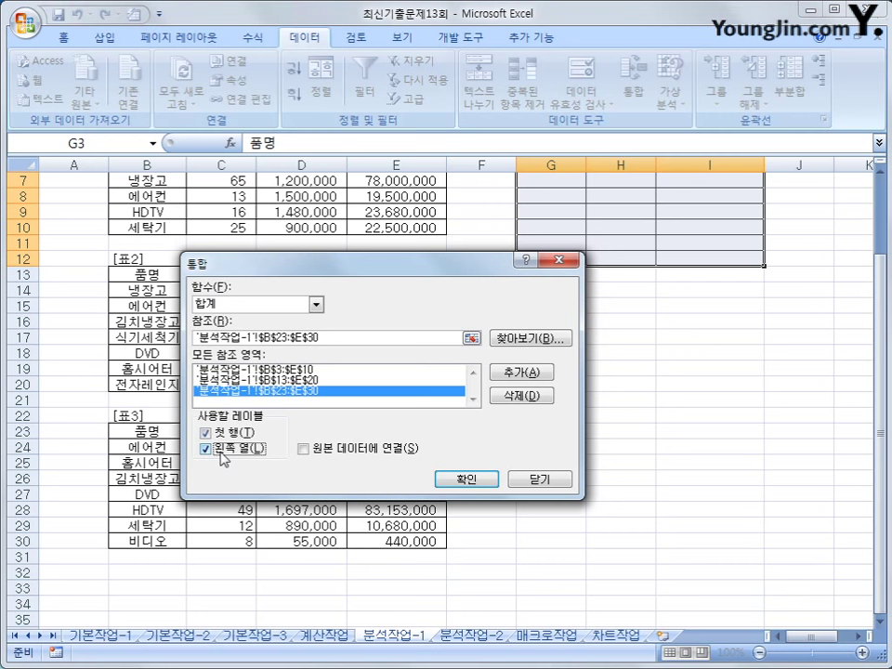
left_click(465, 478)
scroll(469, 497, "up", 1)
scroll(469, 497, "up", 1)
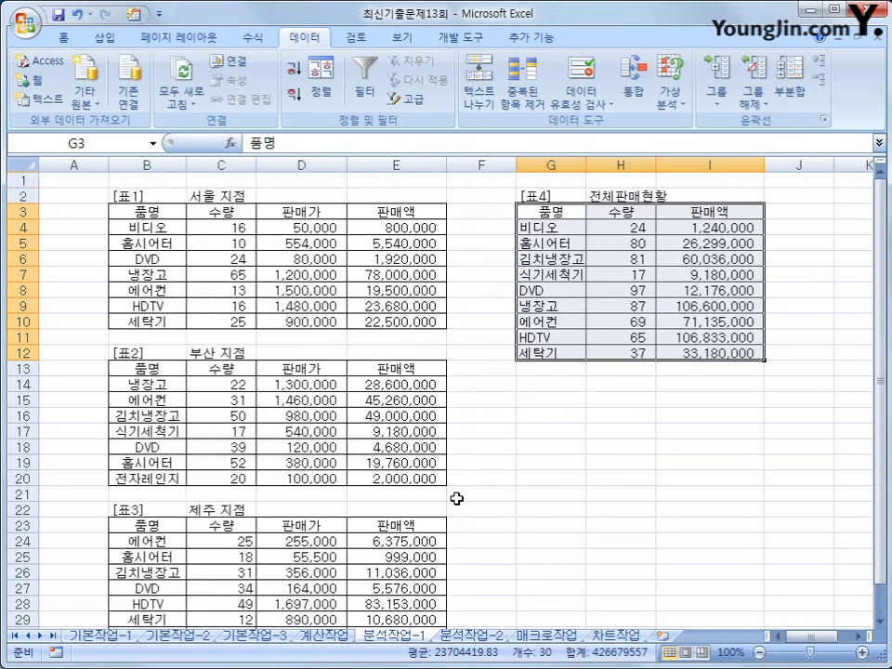
left_click(549, 193)
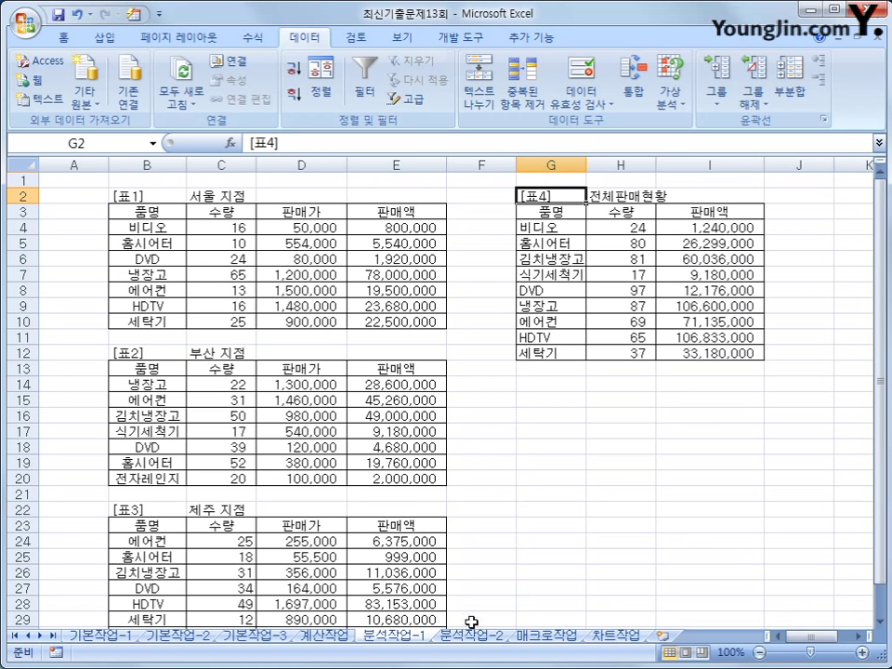
- On the 분석작업-2 sheet, name cell C18 오전할인율
left_click(472, 635)
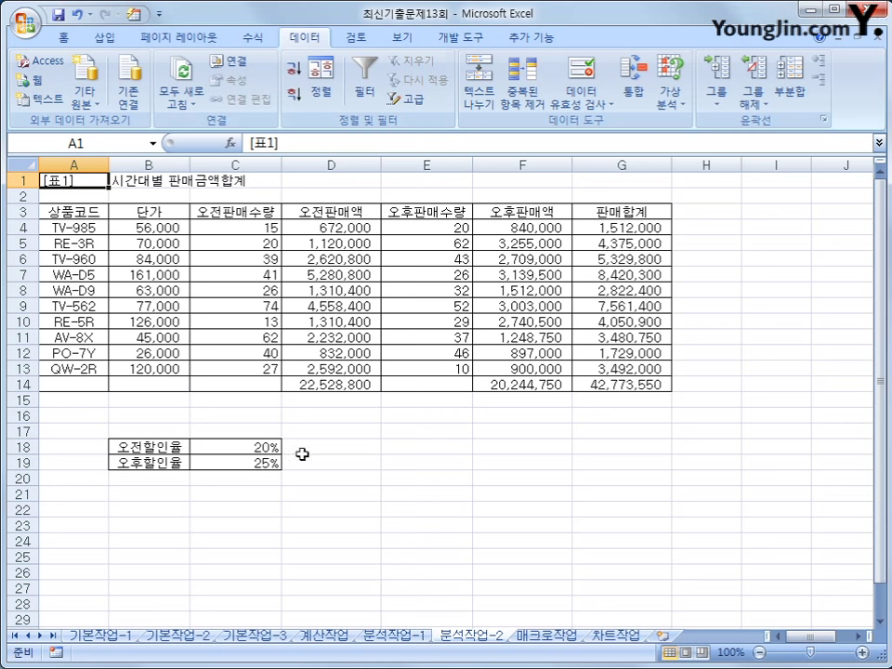
left_click(225, 446)
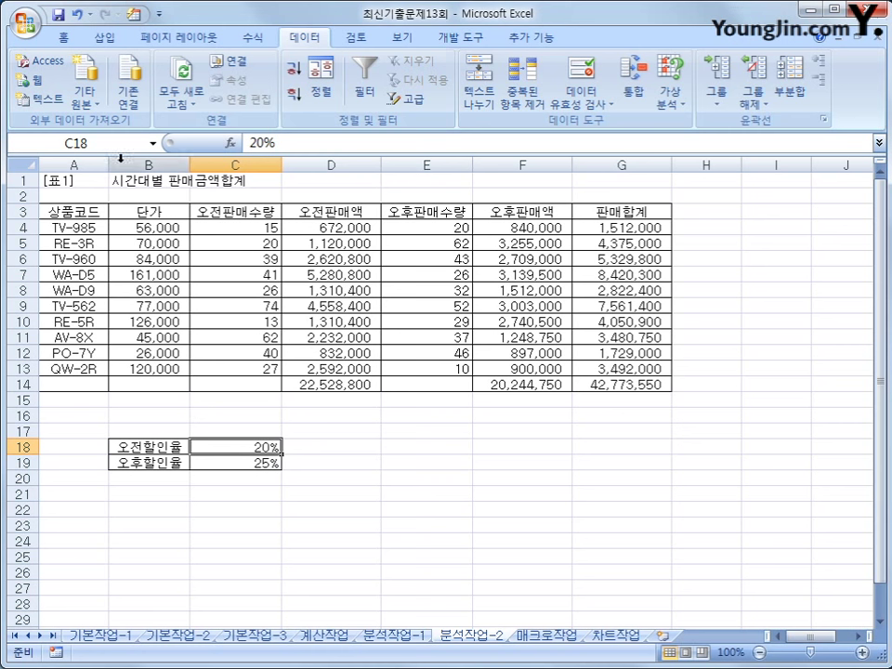
left_click(124, 142)
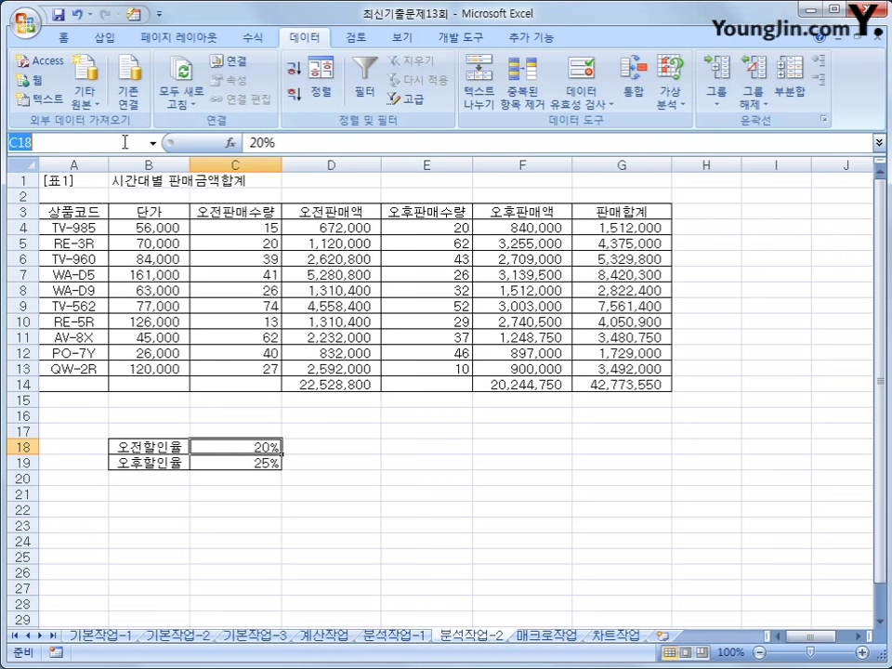
type("dh")
key("BackSpace")
key("BackSpace")
key("Hangul")
type("오전할ㅇ")
type("인율")
key("Return")
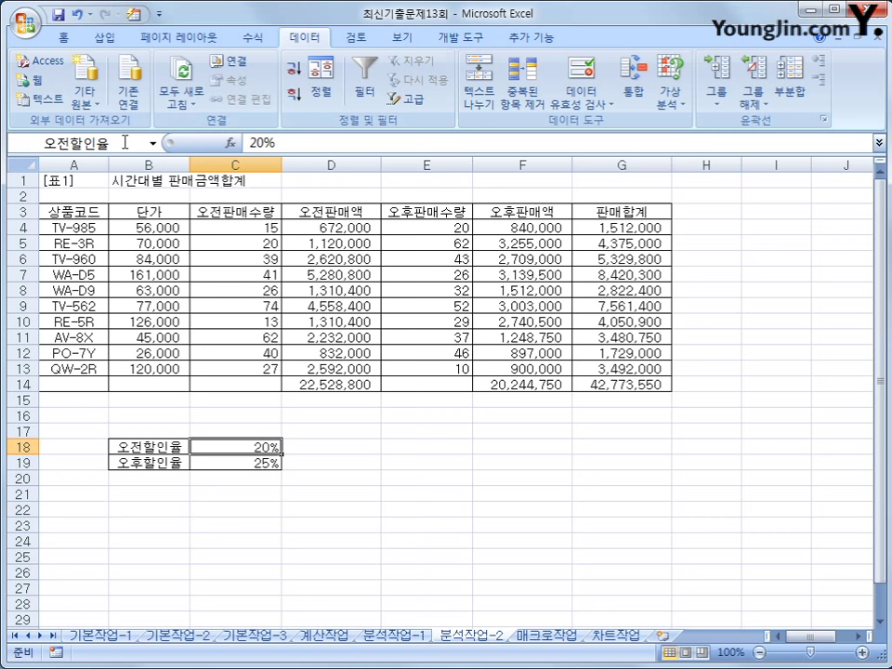
- Name cell C19 오후할인율
left_click(244, 462)
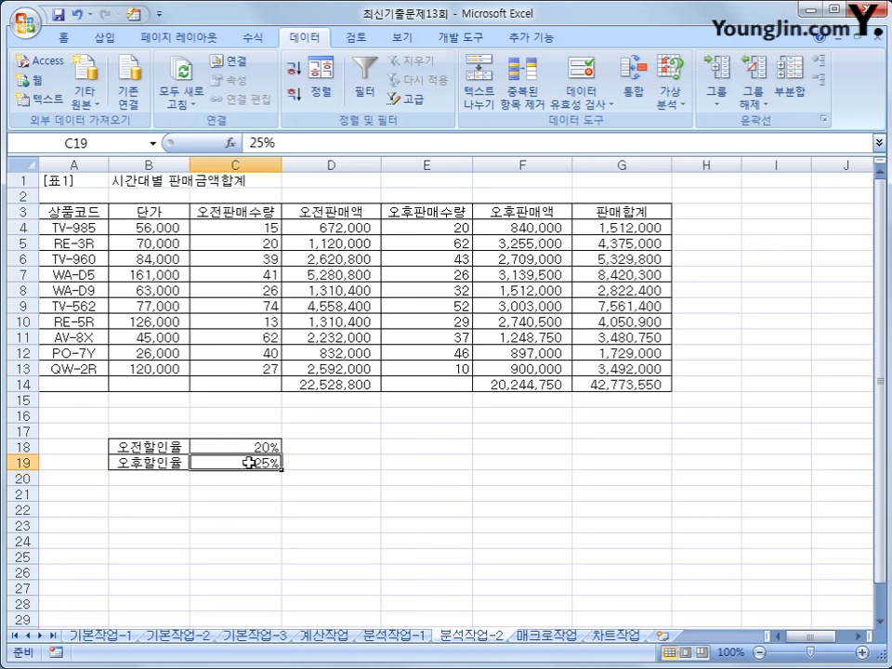
left_click(115, 148)
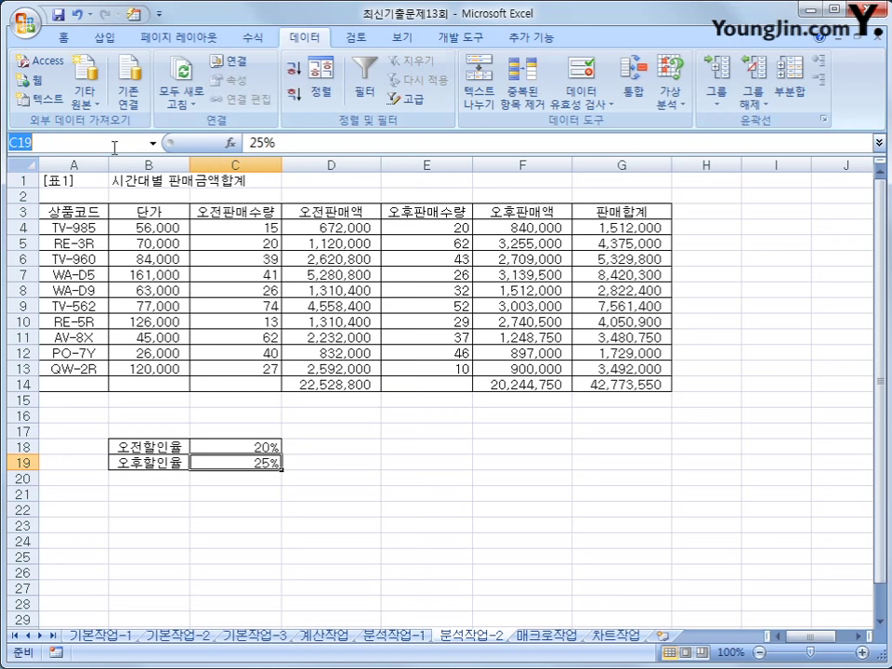
type("오후할")
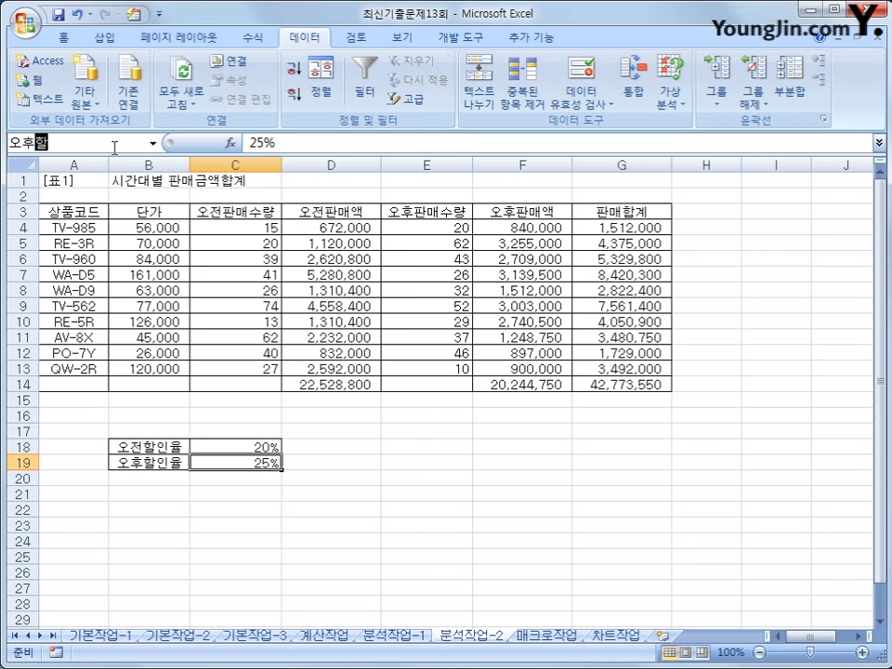
type("인ㅇ율")
key("Return")
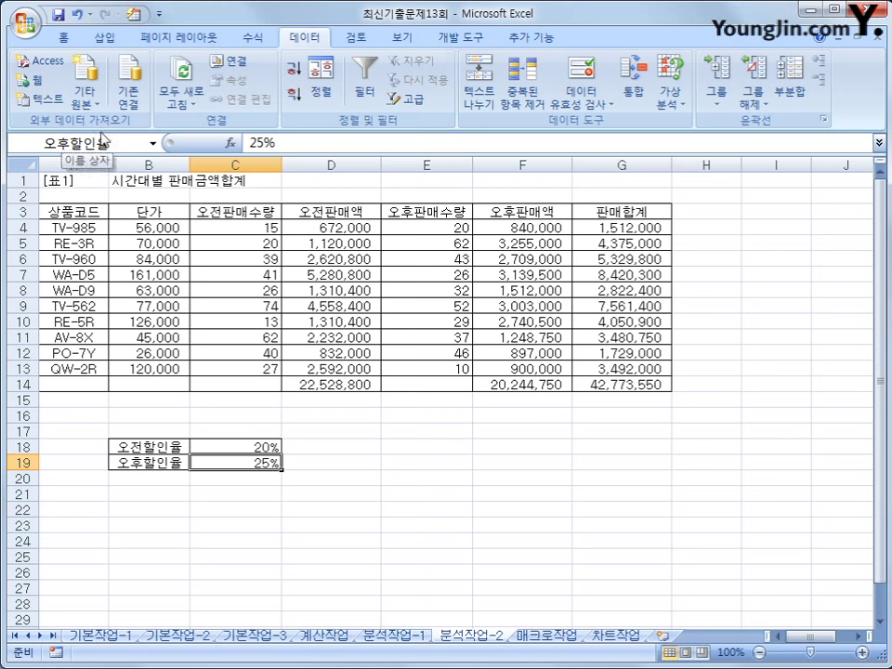
- Name the column totals in row 14: D14 as 오전판매액 and F14 as 오후판매액
left_click(306, 384)
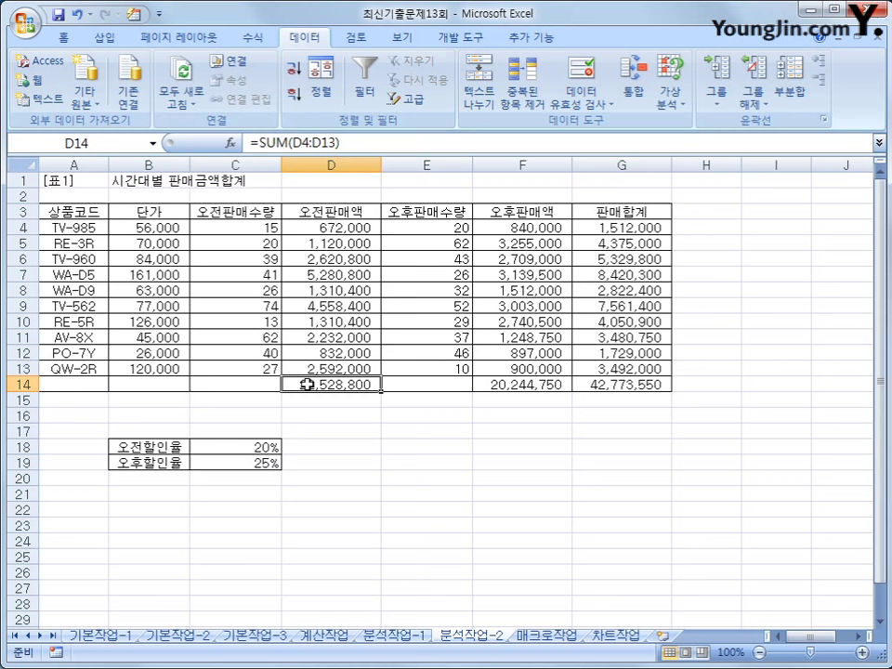
left_click(119, 146)
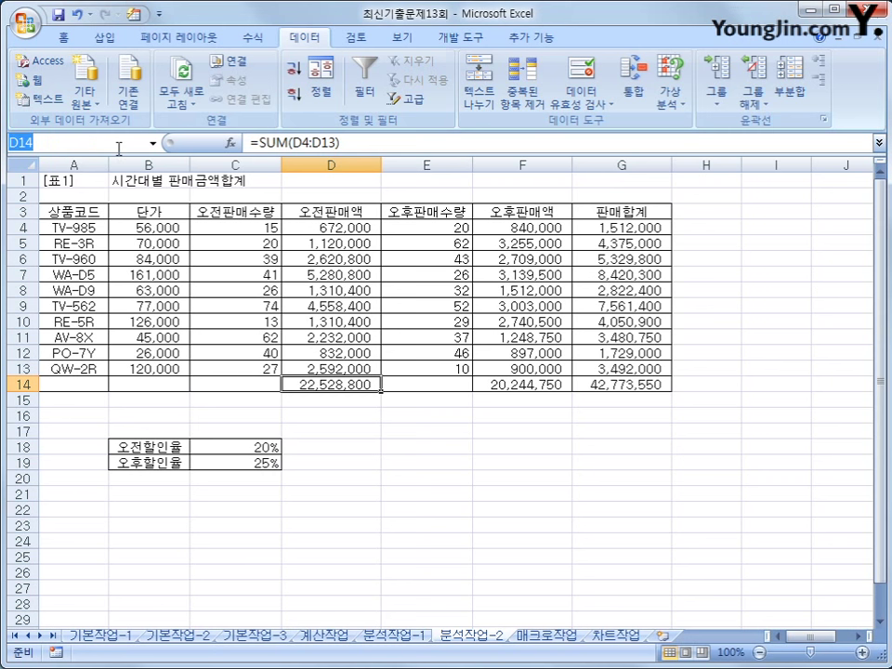
type("오전판매액")
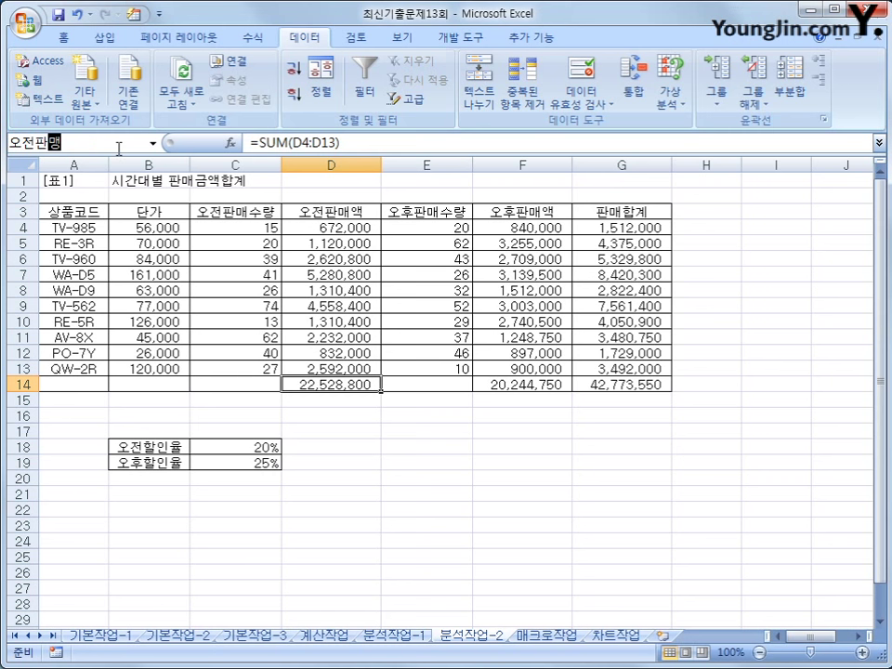
key("Return")
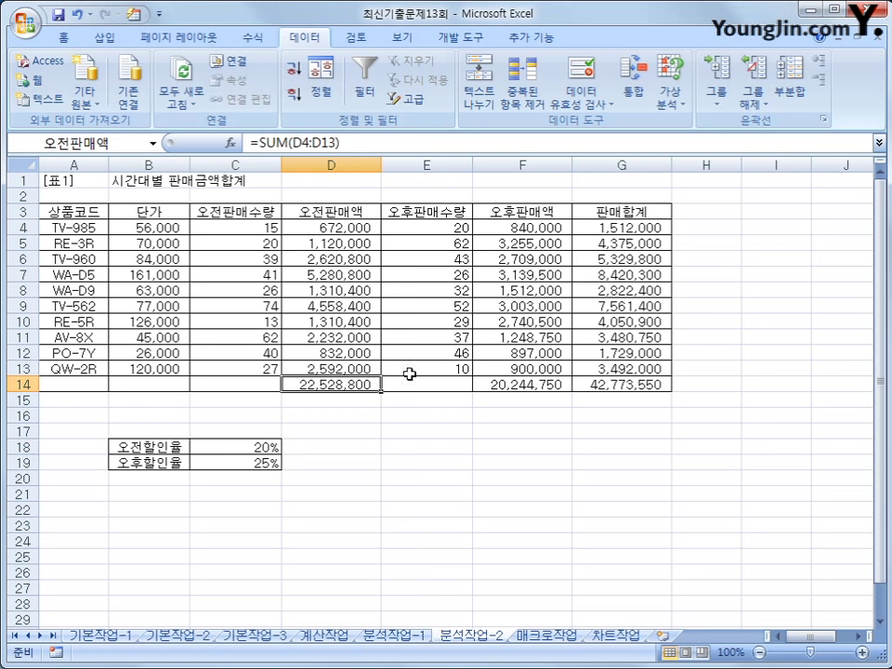
left_click(515, 383)
left_click(120, 142)
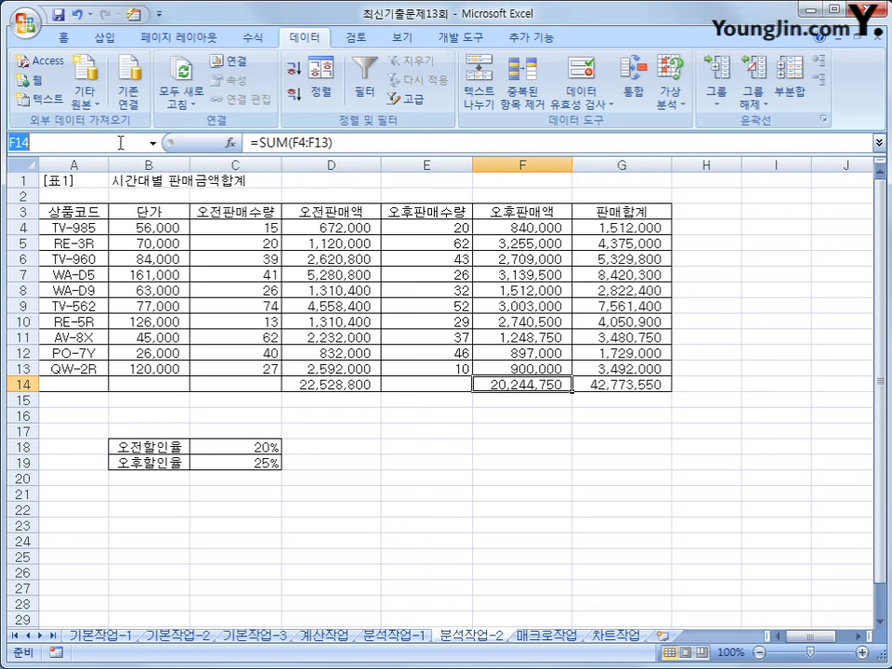
type("오후판매액")
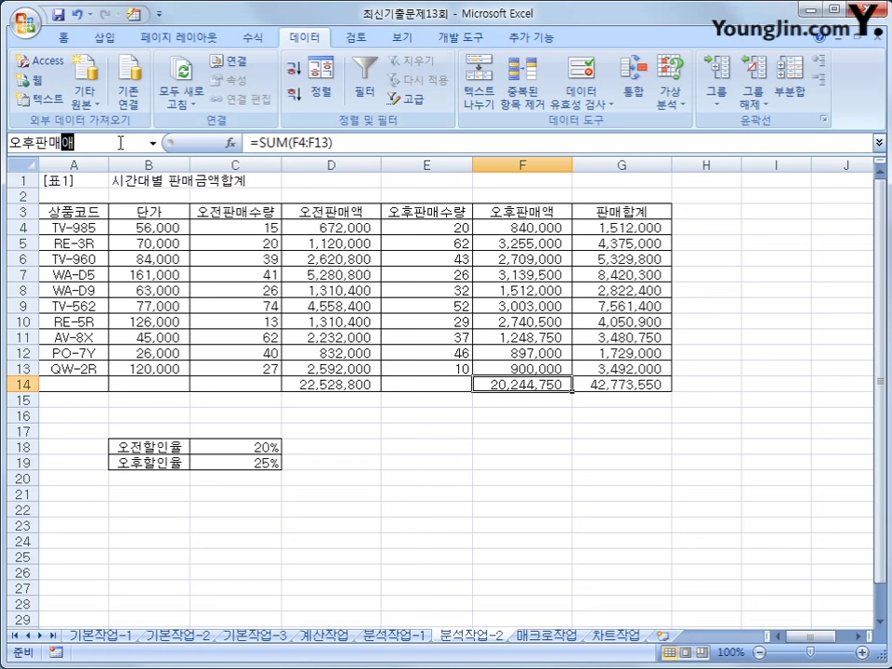
key("Return")
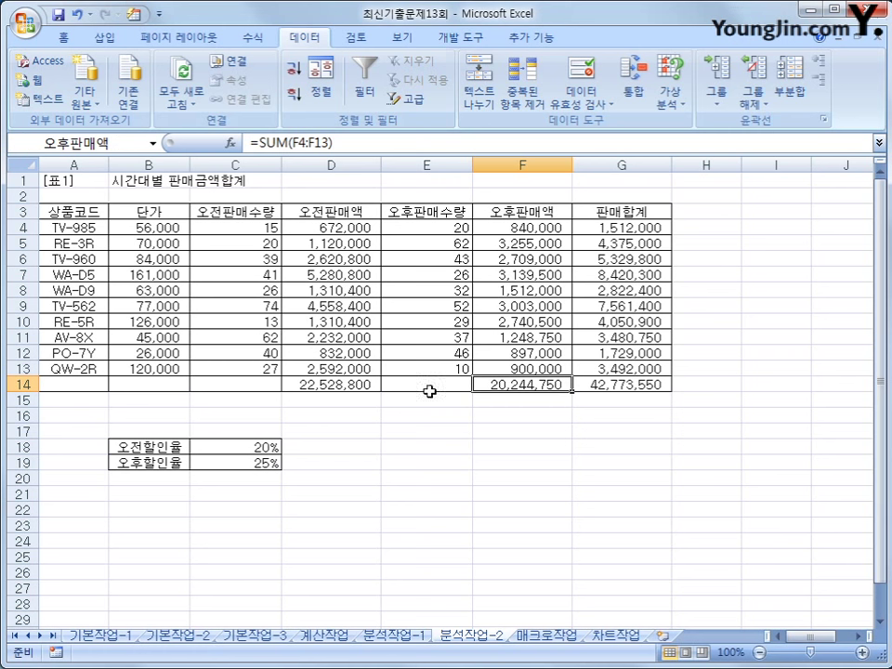
- Name the total cell G14 판매합계
left_click(608, 385)
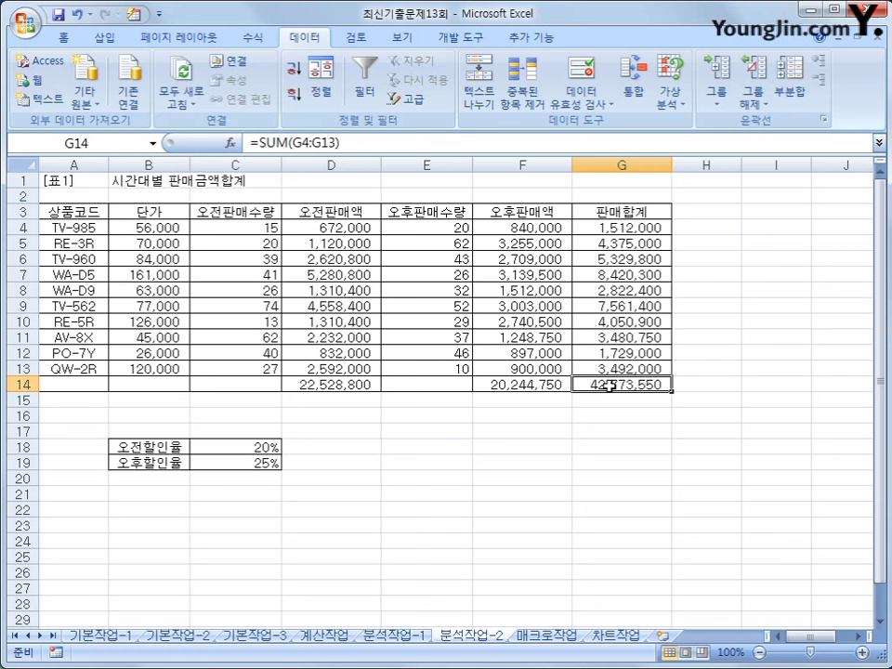
left_click(102, 141)
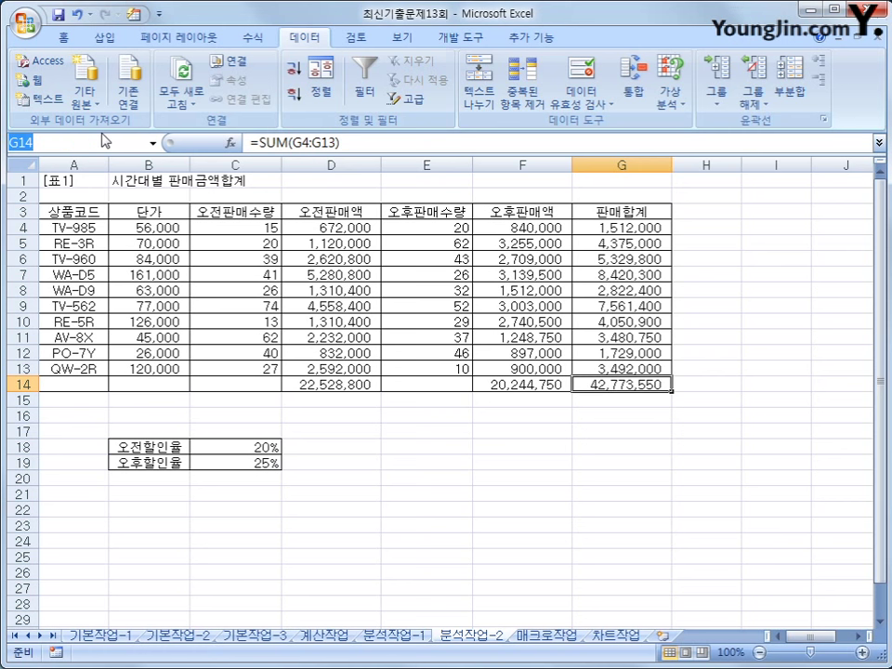
type("판매합ㄱ")
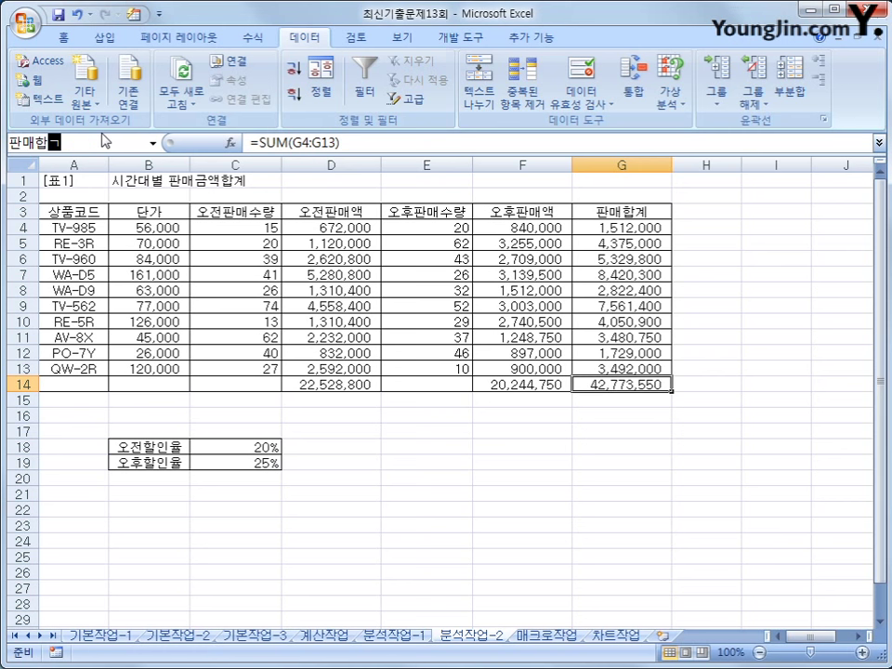
key("Return")
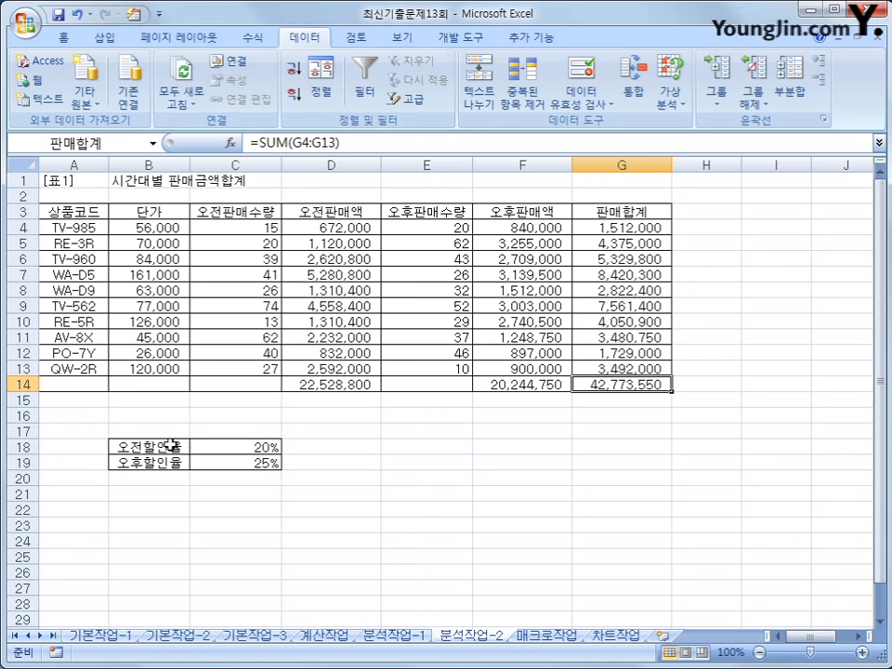
- Create a scenario called 오전할인 with C18:C19 as the changing cells
left_click_drag(233, 448, 232, 462)
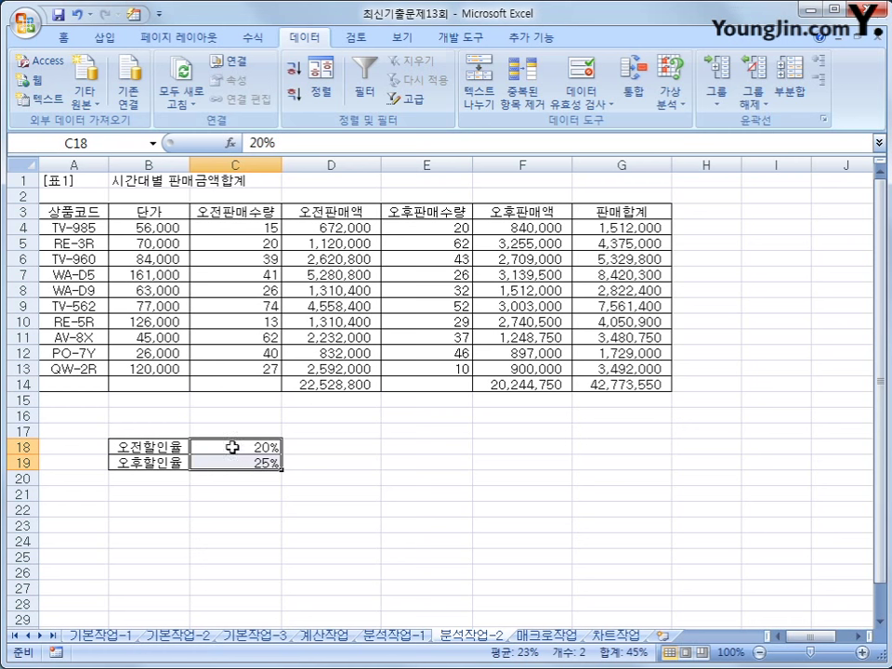
left_click(669, 98)
left_click(688, 124)
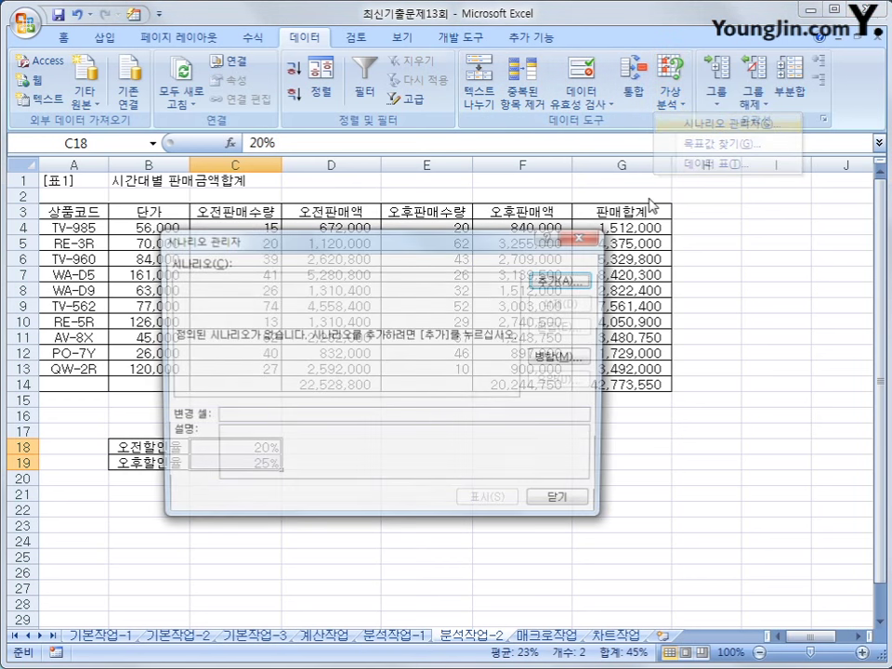
left_click(558, 280)
left_click_drag(419, 263, 608, 259)
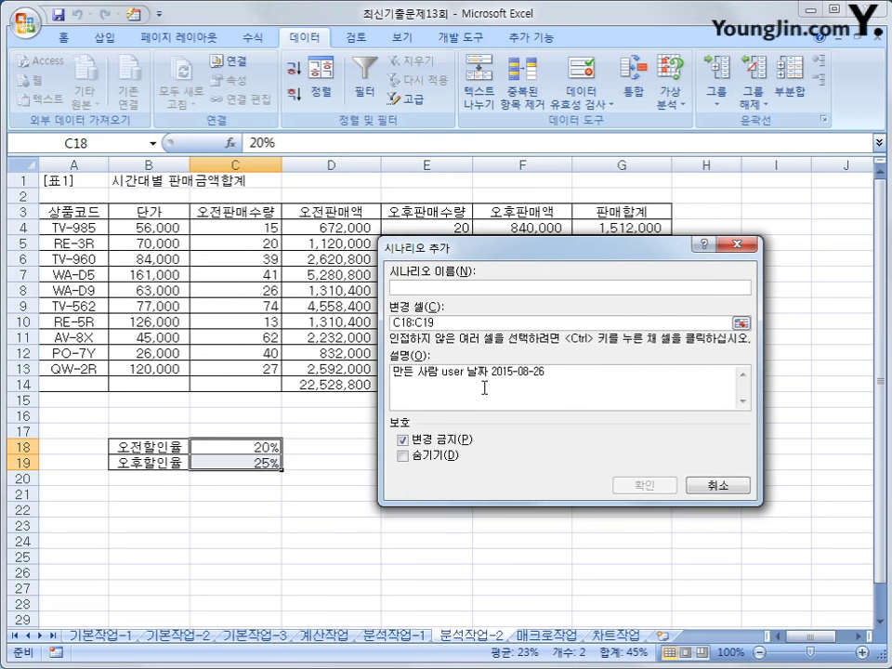
type("오전할ㅇ")
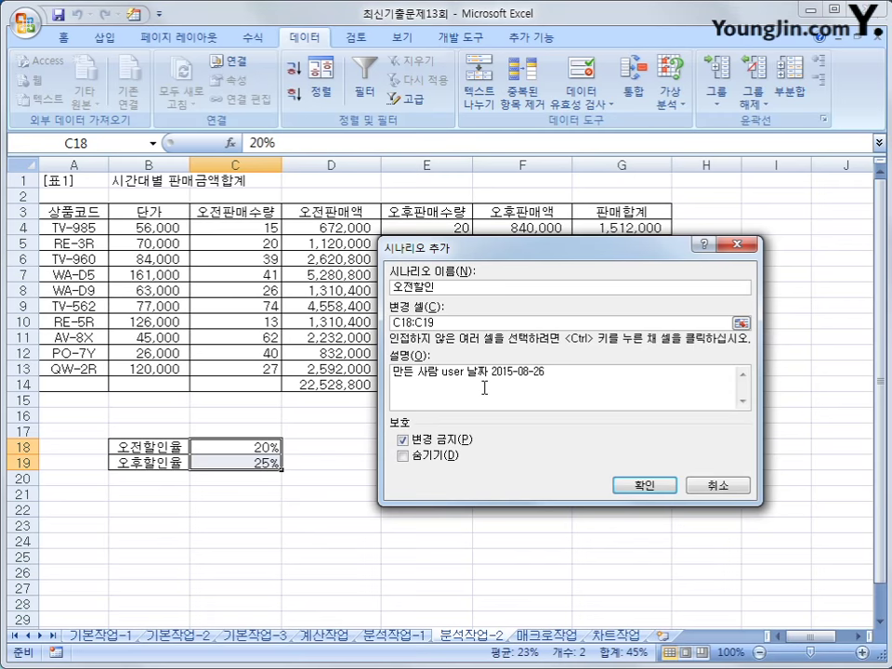
left_click(623, 487)
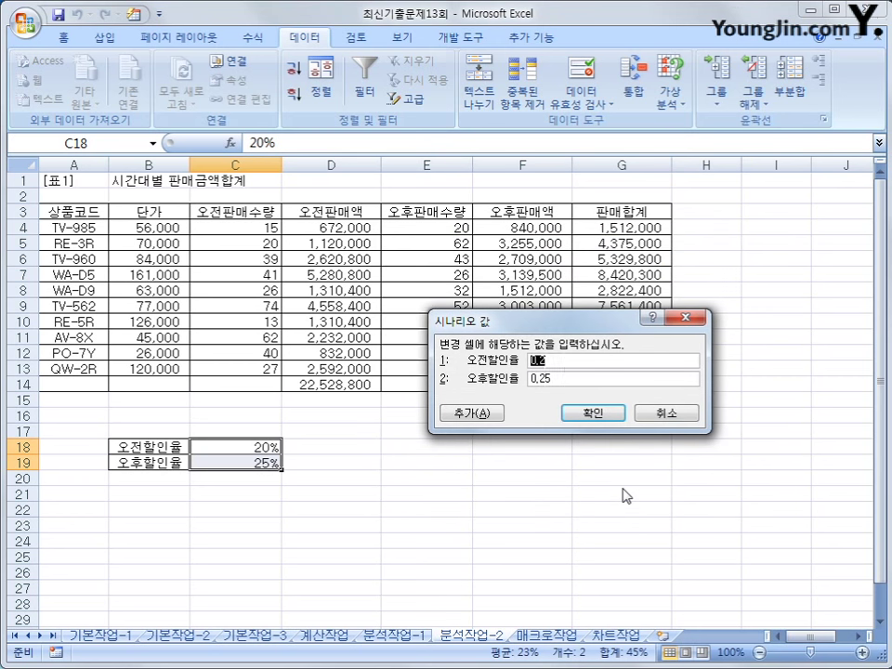
- Give the 오전할인 scenario the values 15 for 오전할인율 and 1 for 오후할인율, and go on to add another scenario
type("15")
key("Tab")
type("1")
left_click(472, 413)
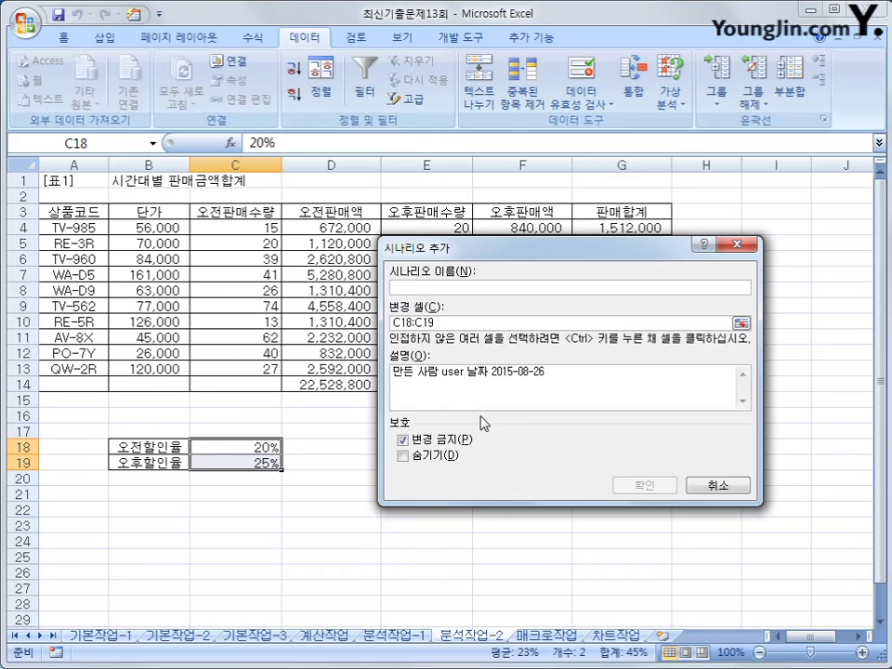
- Add a second scenario called 오후할인 for C18:C19 with 오전할인율 10 and 오후할인율 2
type("오후할")
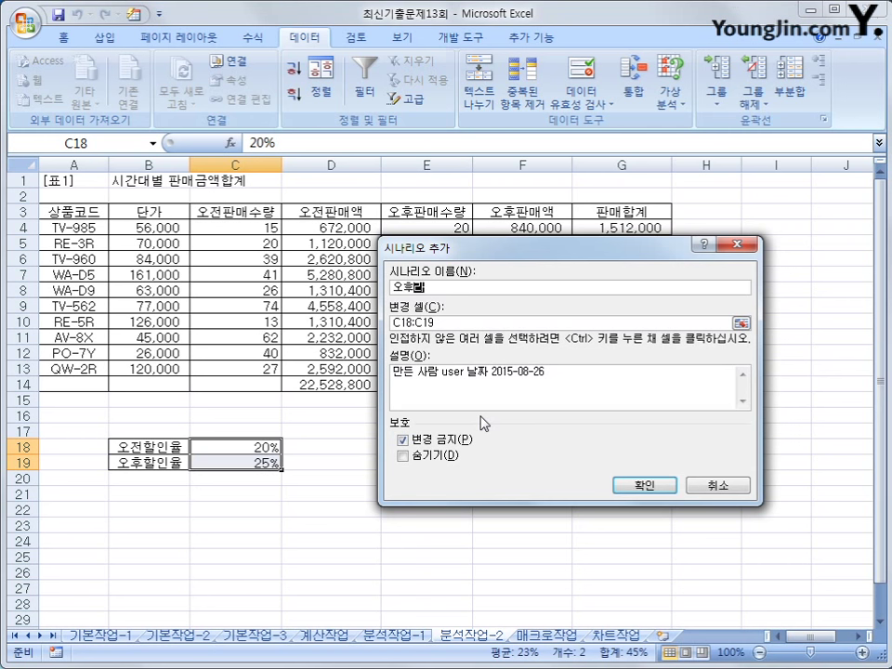
type("인")
left_click(639, 495)
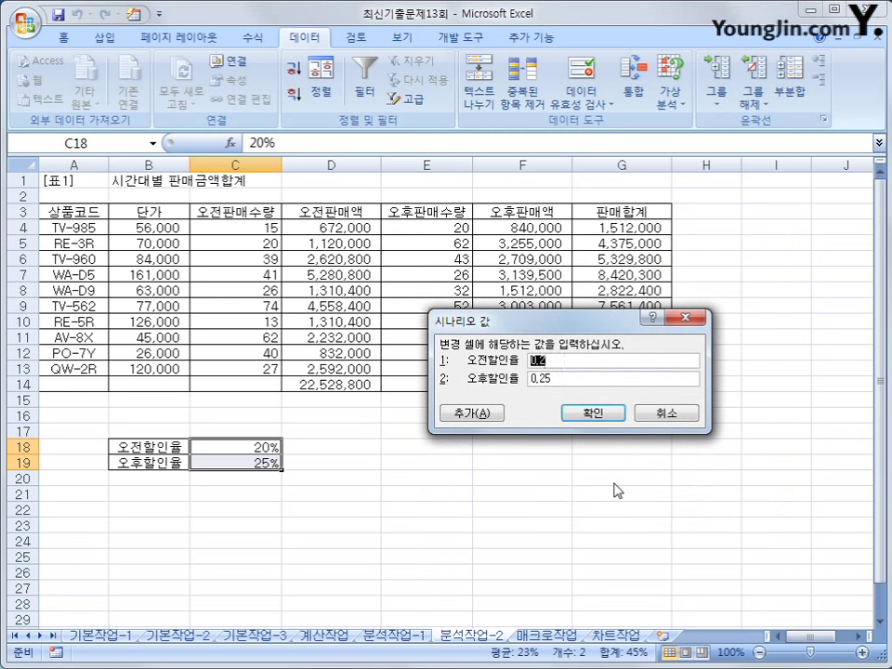
type("10")
key("Tab")
type("2")
left_click(621, 412)
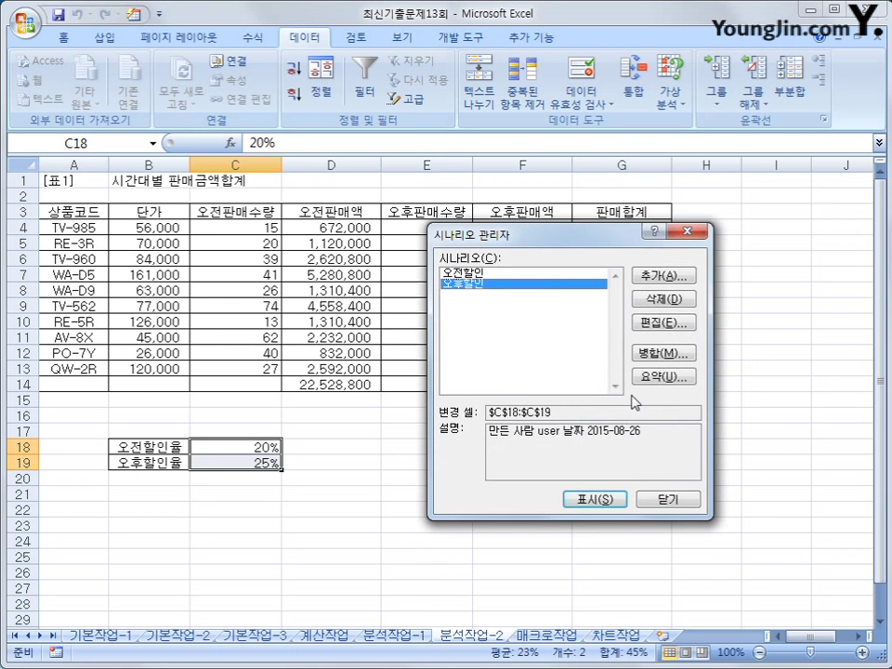
- Generate a 시나리오 요약 report with D14, F14 and G14 as the result cells
left_click(650, 382)
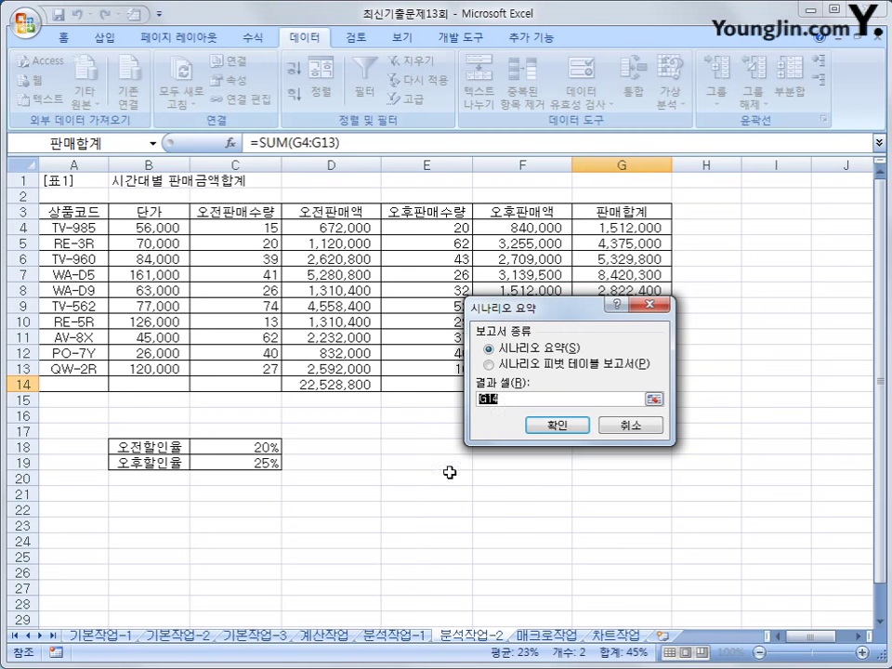
left_click(319, 385)
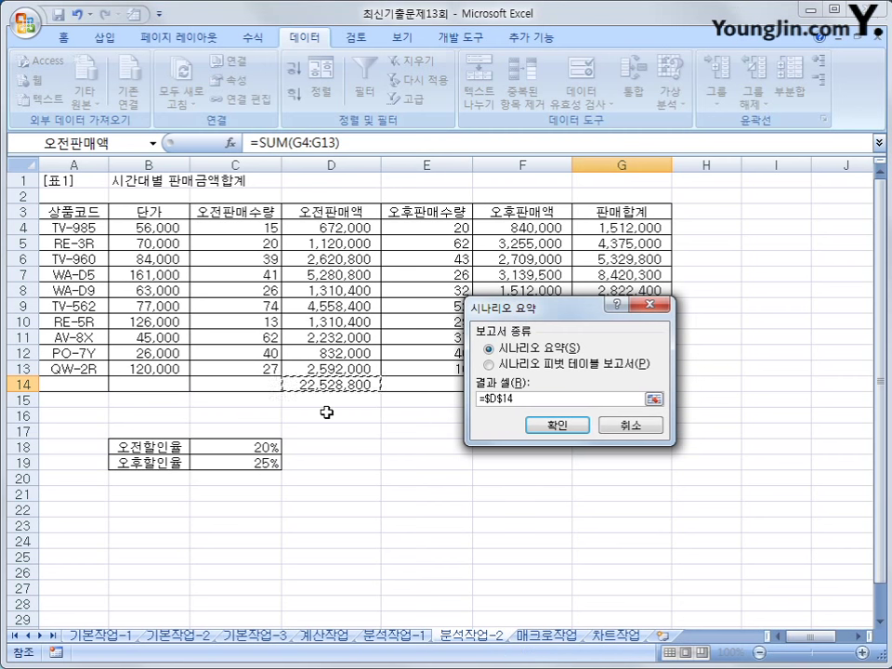
type(",")
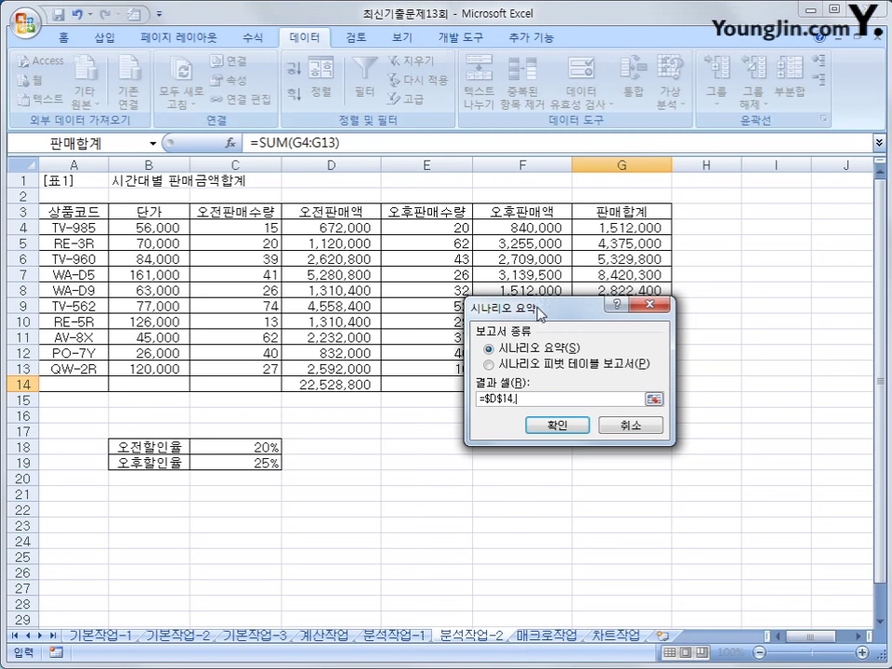
left_click_drag(539, 309, 558, 417)
left_click(533, 384)
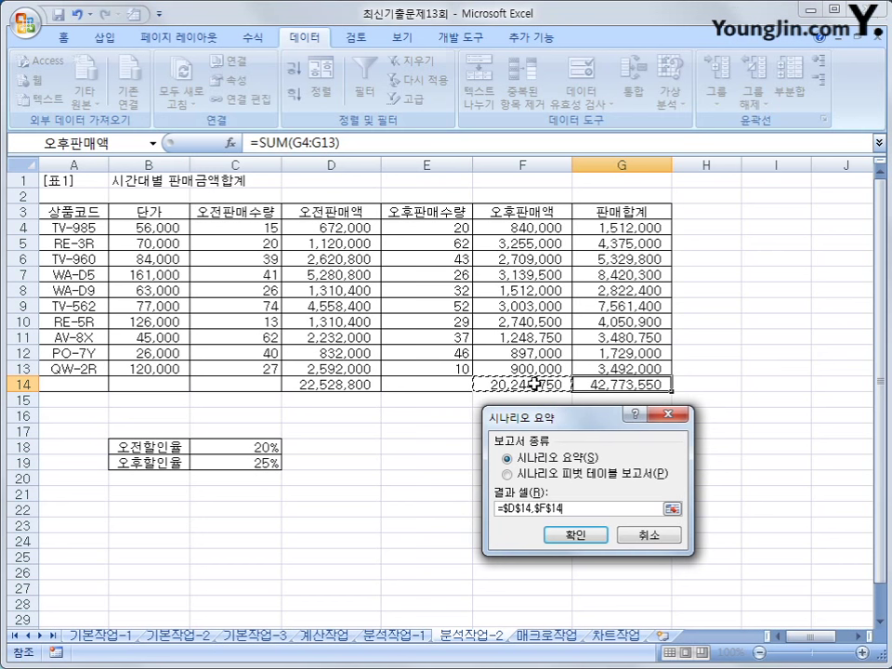
type(",")
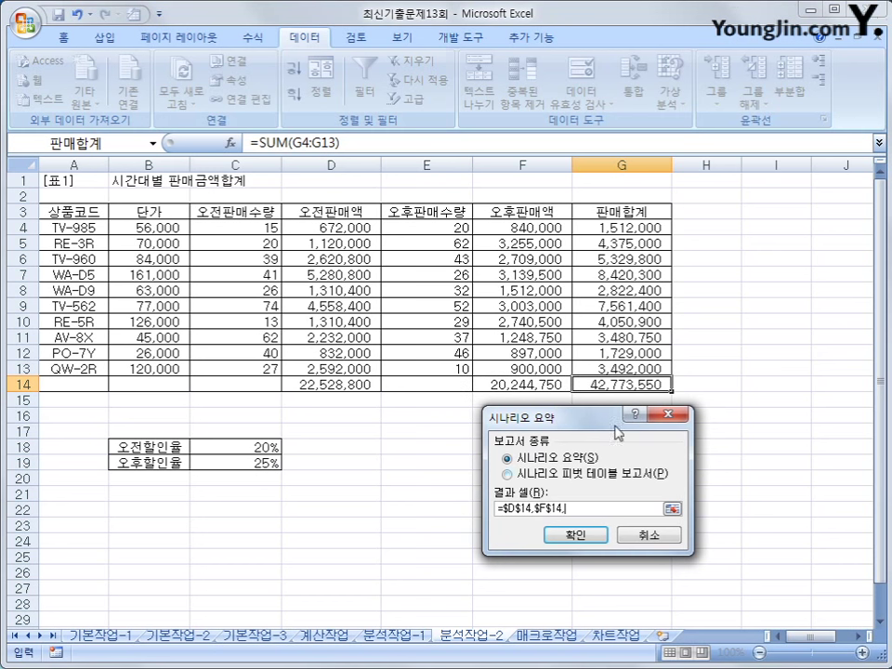
left_click(615, 383)
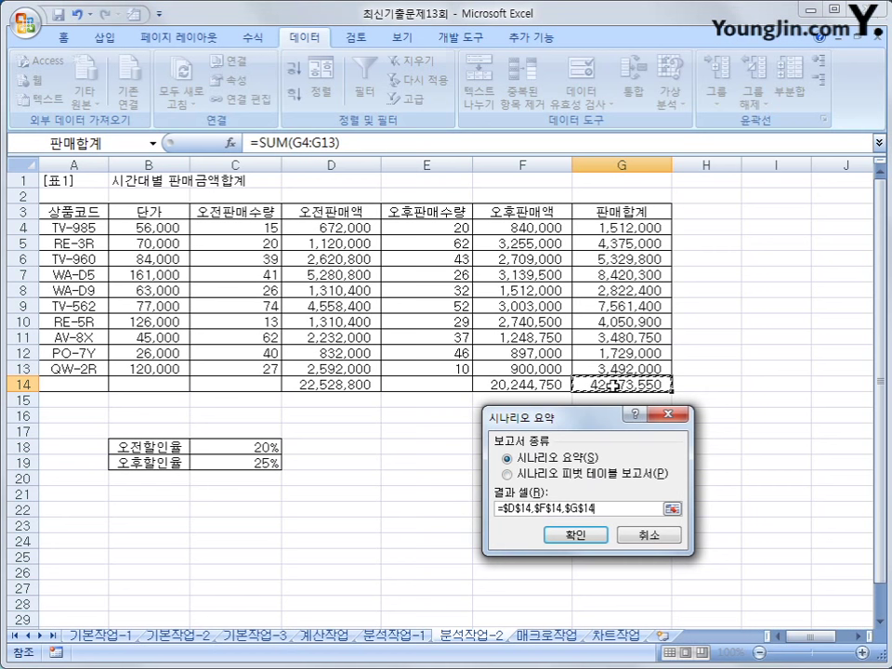
left_click(604, 536)
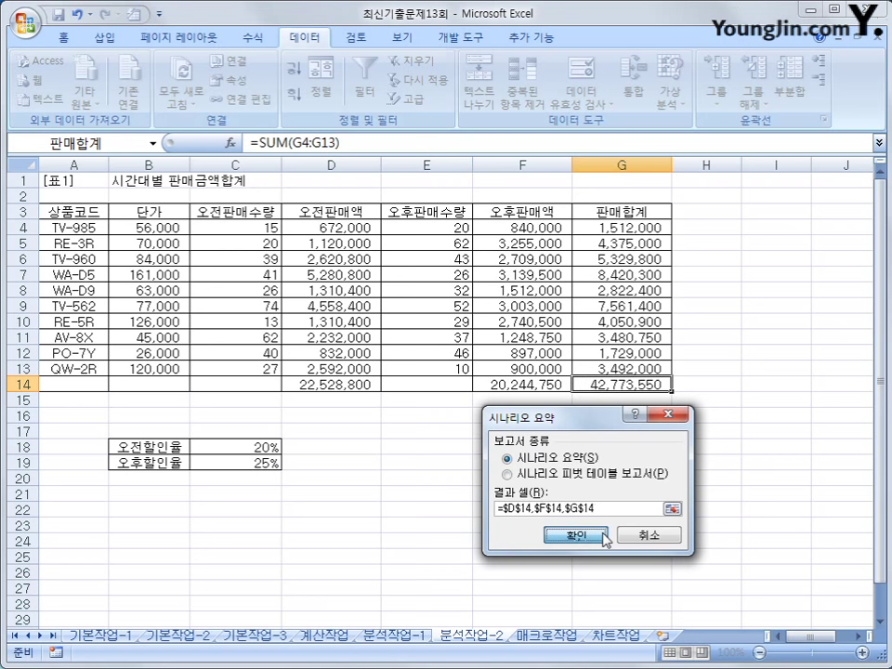
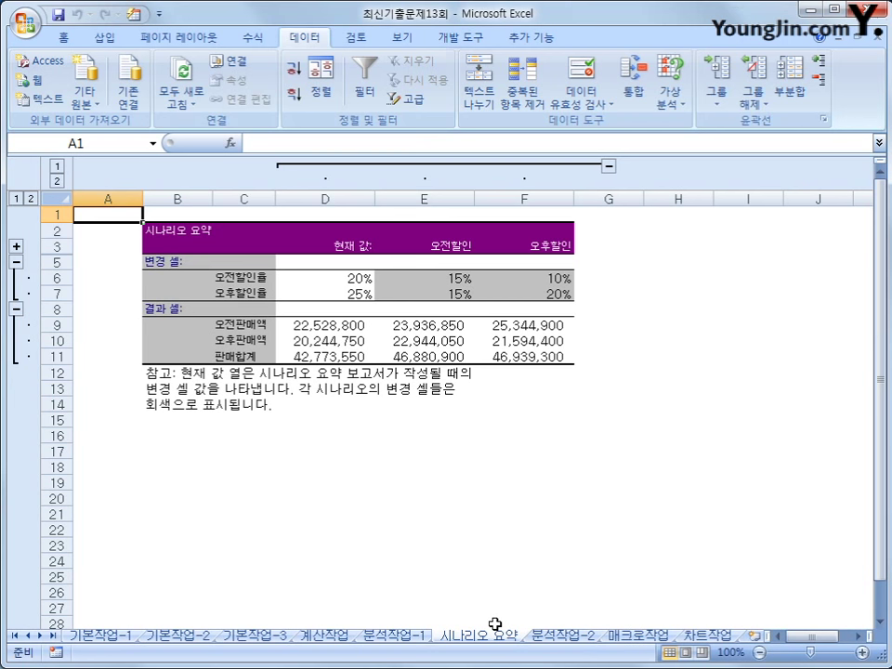
- Go to the 매크로작업 sheet and start recording a macro named 최고점수 in the current workbook
left_click(630, 637)
left_click(551, 369)
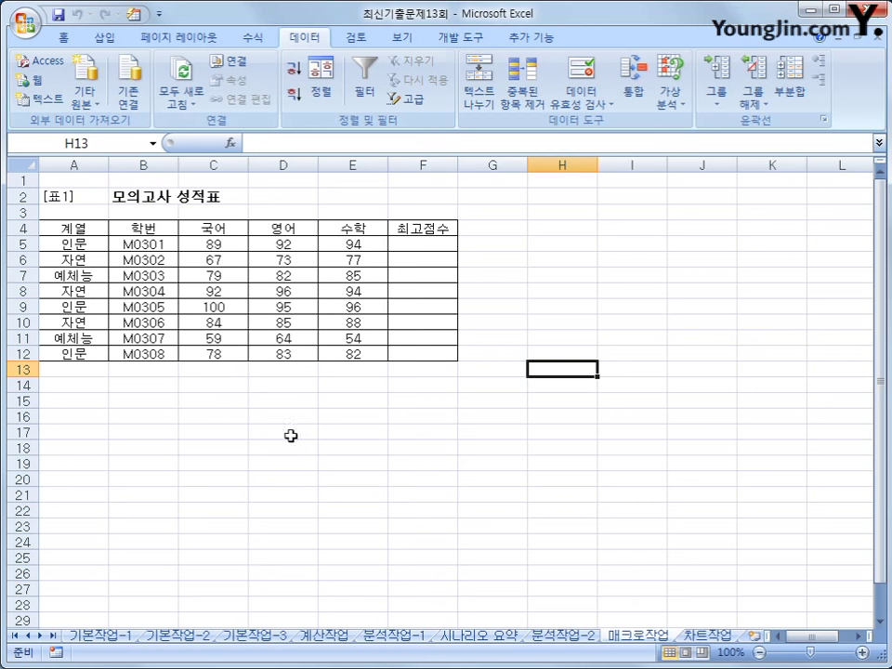
left_click(55, 653)
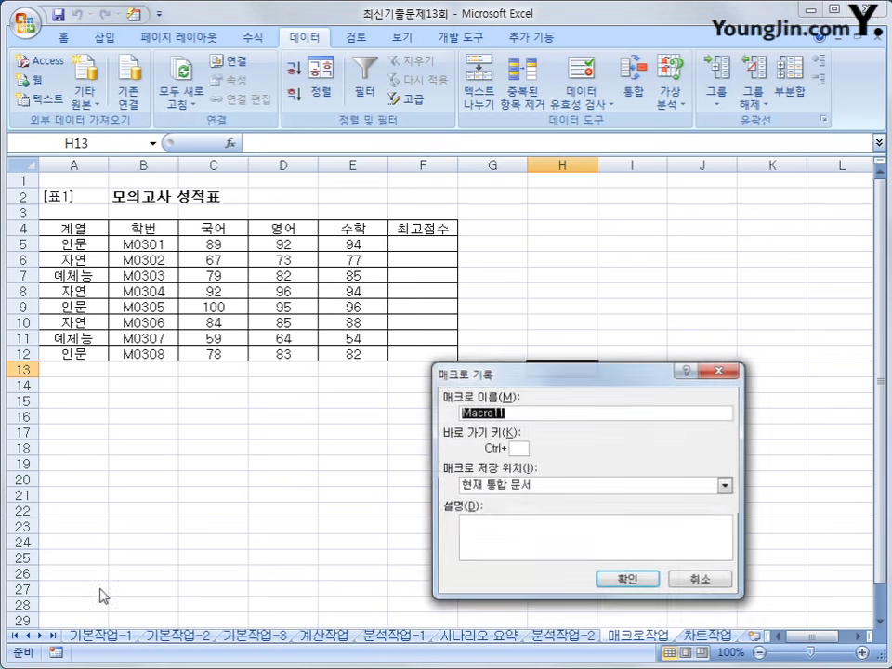
type("최고점ㅅ")
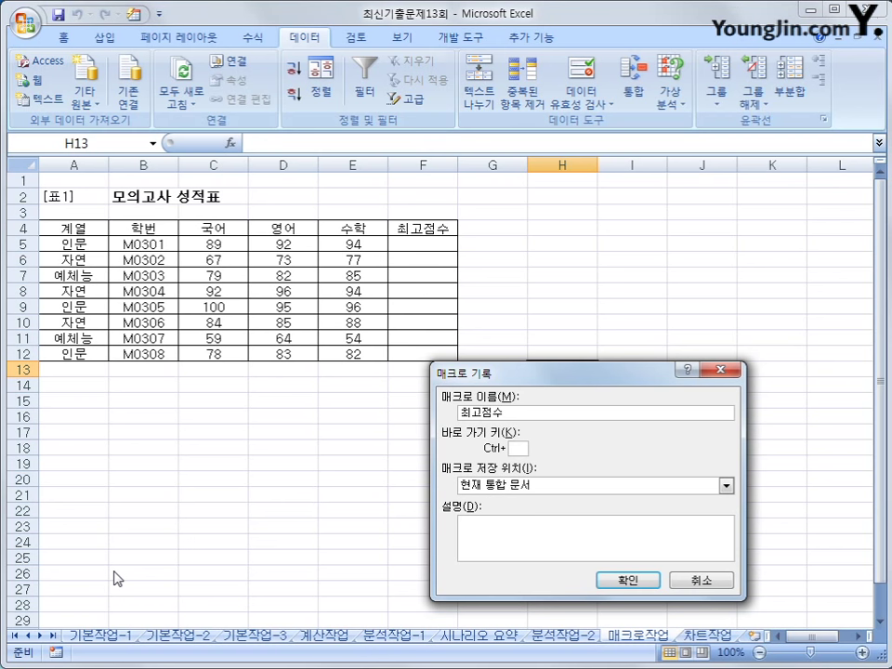
type("ㅜ")
left_click(625, 581)
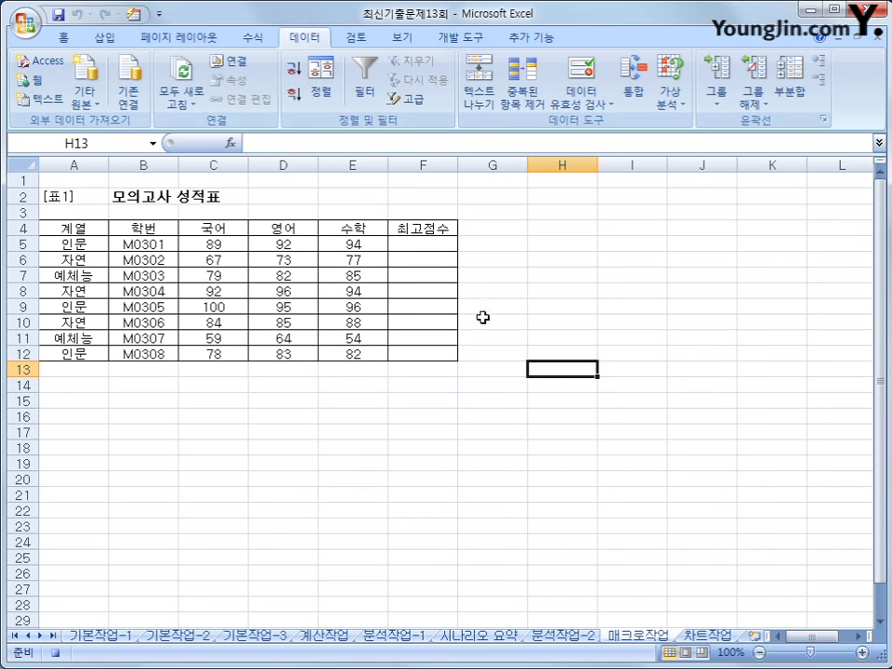
- Enter =MAX(C5:E5) in F5 to calculate the first student's 최고점수
left_click(422, 244)
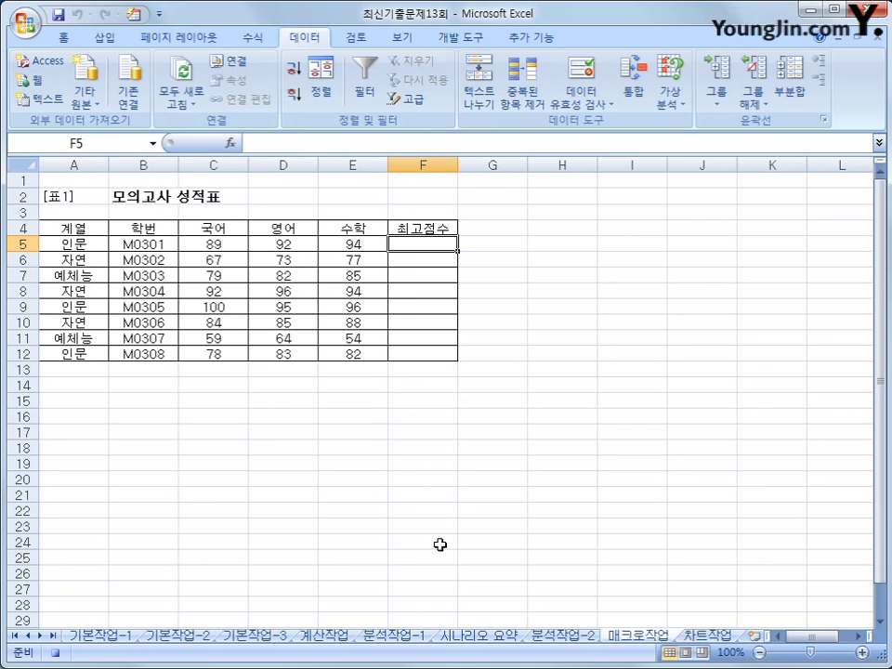
type("=ㅡ")
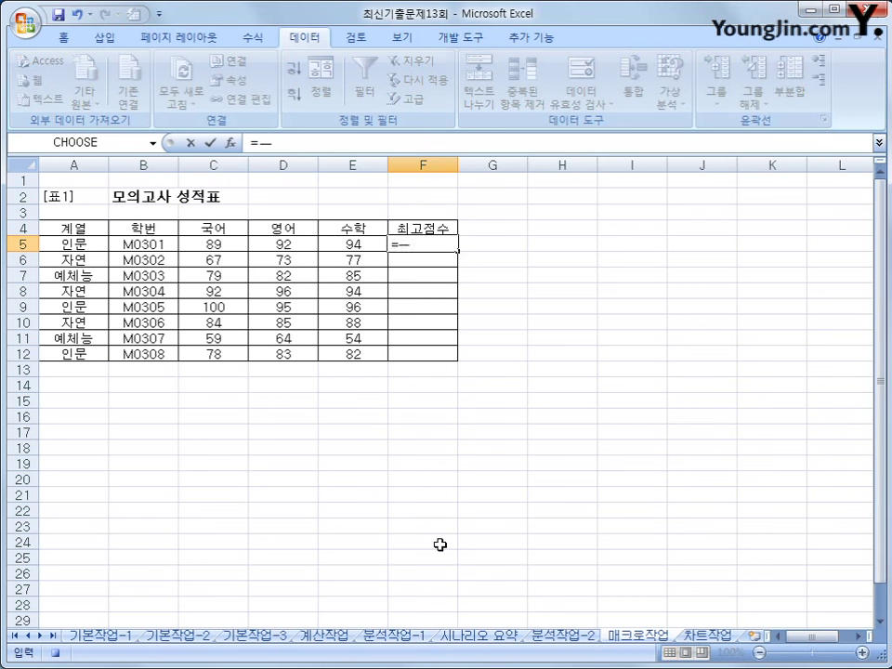
type("max(")
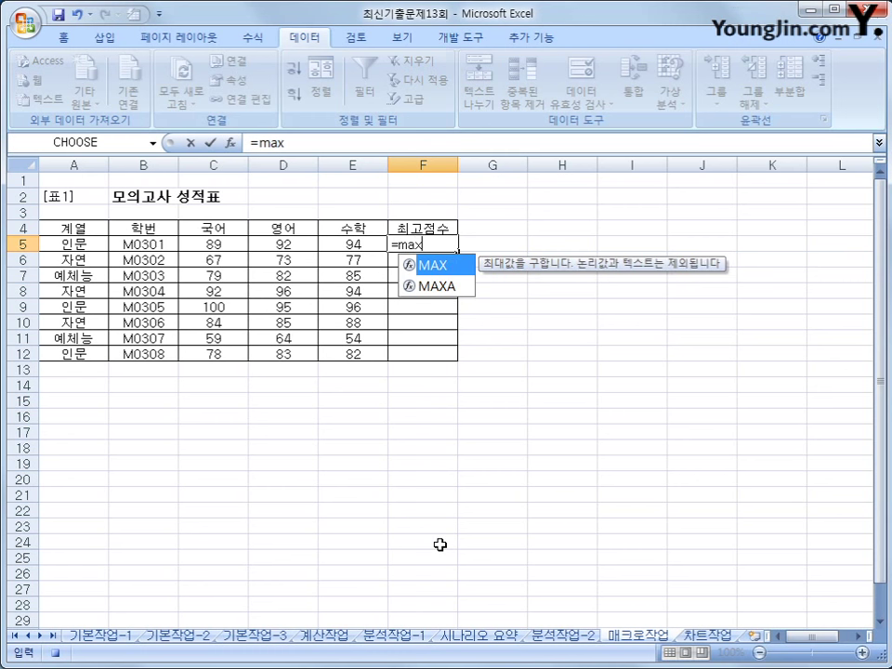
left_click(233, 244)
left_click_drag(233, 244, 360, 247)
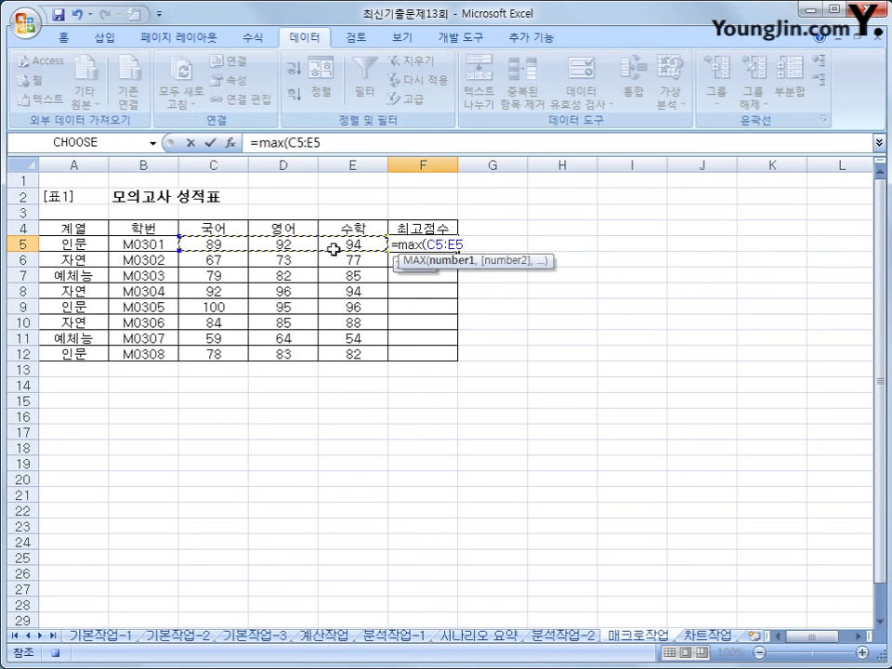
type(")")
key("Return")
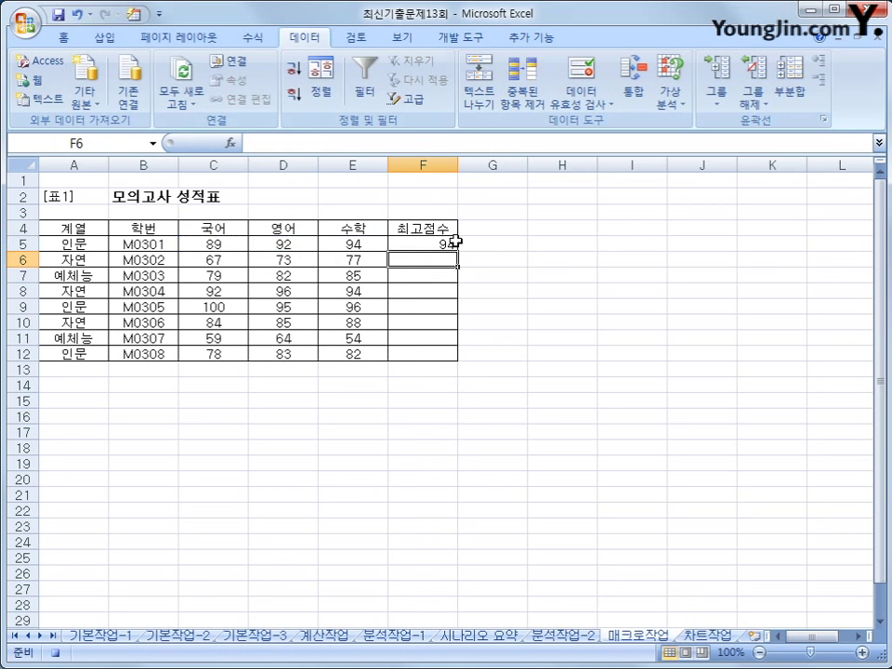
- Fill the F5 formula down through F12 and stop recording the macro
left_click(453, 241)
left_click_drag(457, 252, 456, 359)
left_click(446, 354)
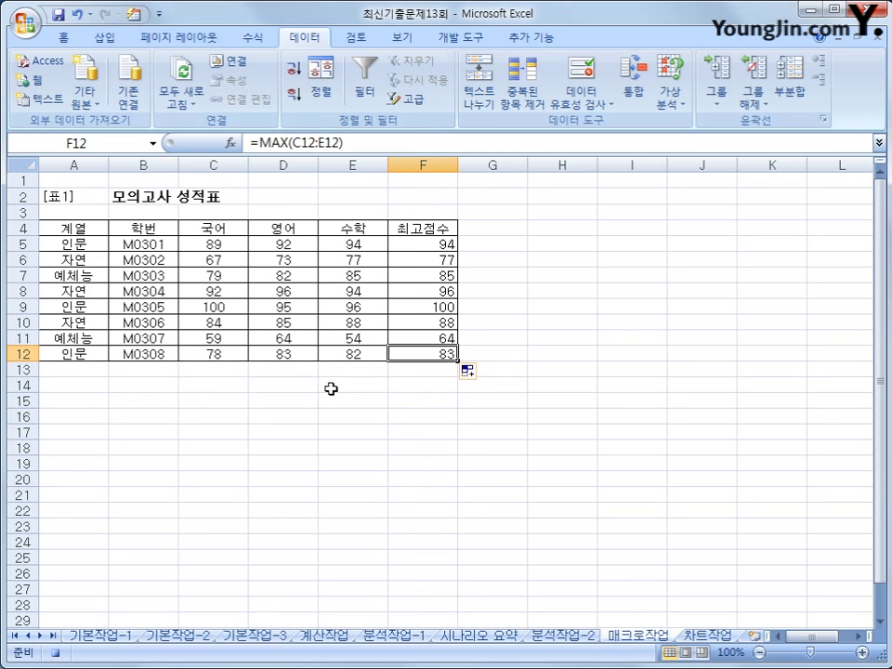
left_click(57, 652)
left_click(115, 493)
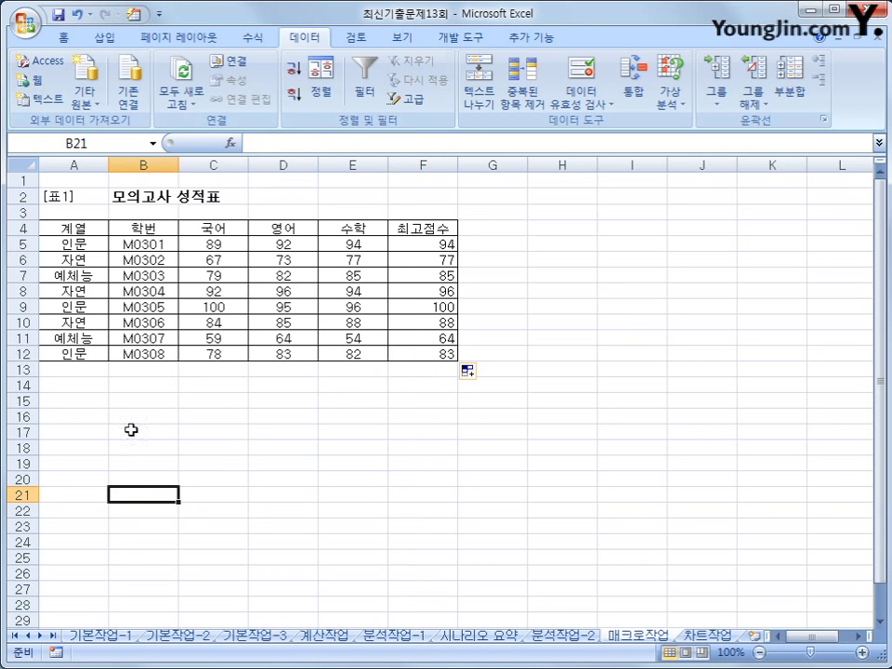
- Draw a hexagon covering B17:C20 and label it 최고점수
left_click(105, 39)
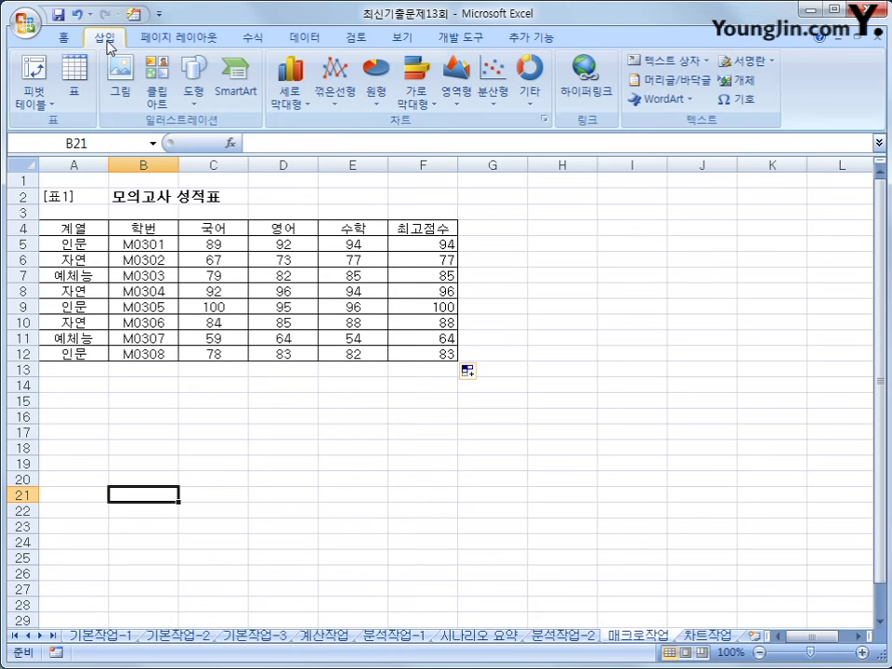
left_click(191, 101)
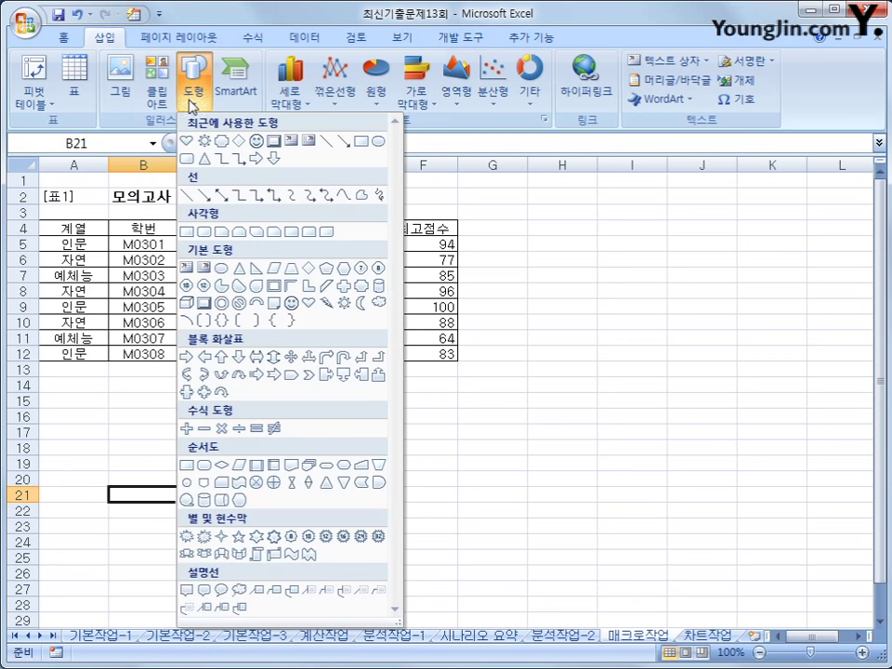
left_click(344, 268)
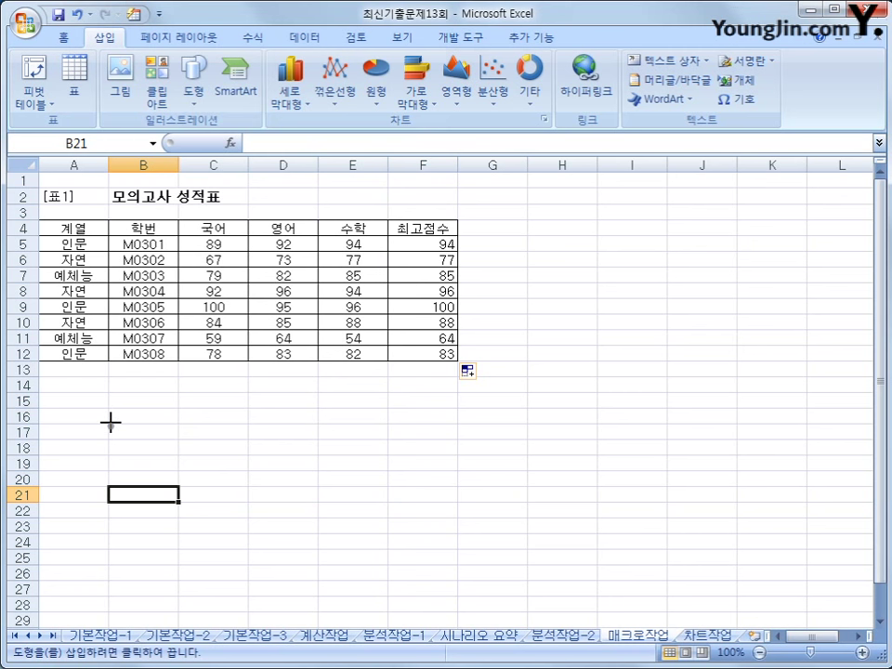
mouse_move(110, 422)
left_mouse_down()
mouse_move(206, 462)
mouse_move(228, 485)
left_mouse_up()
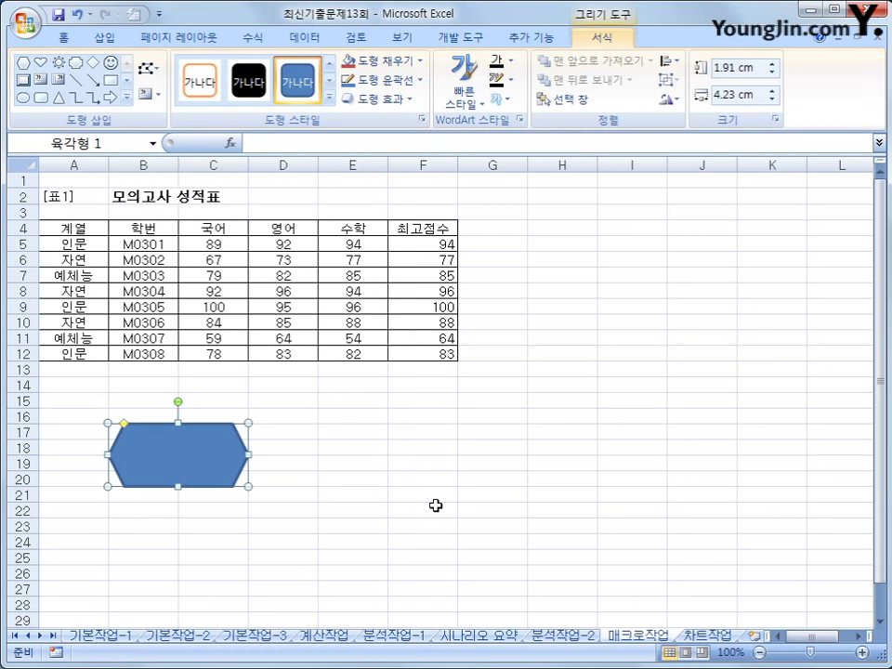
type("ch")
type("고점수")
- Assign the 최고점수 macro to the hexagon and deselect the shape
right_click(219, 427)
left_click(445, 386)
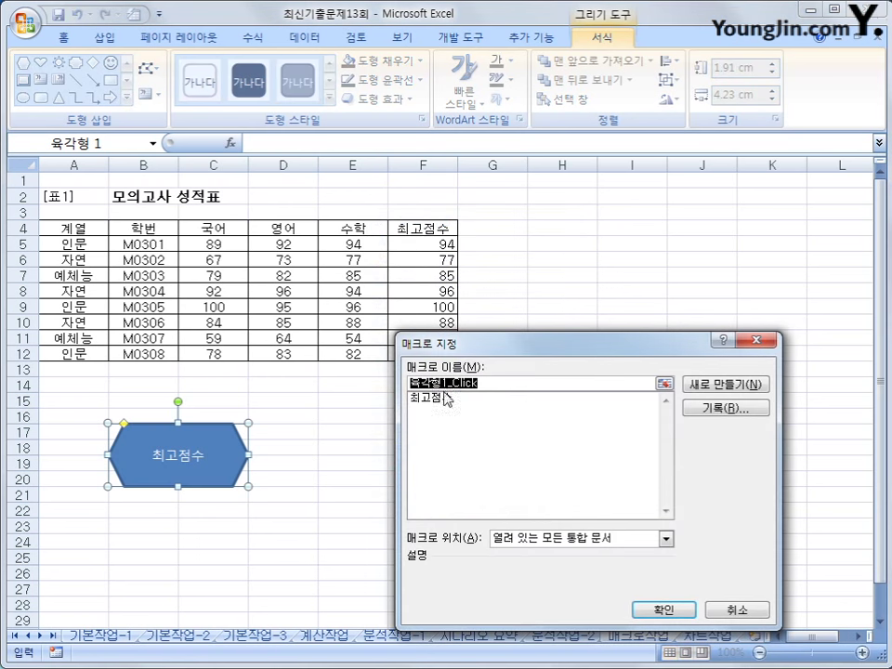
left_click(461, 400)
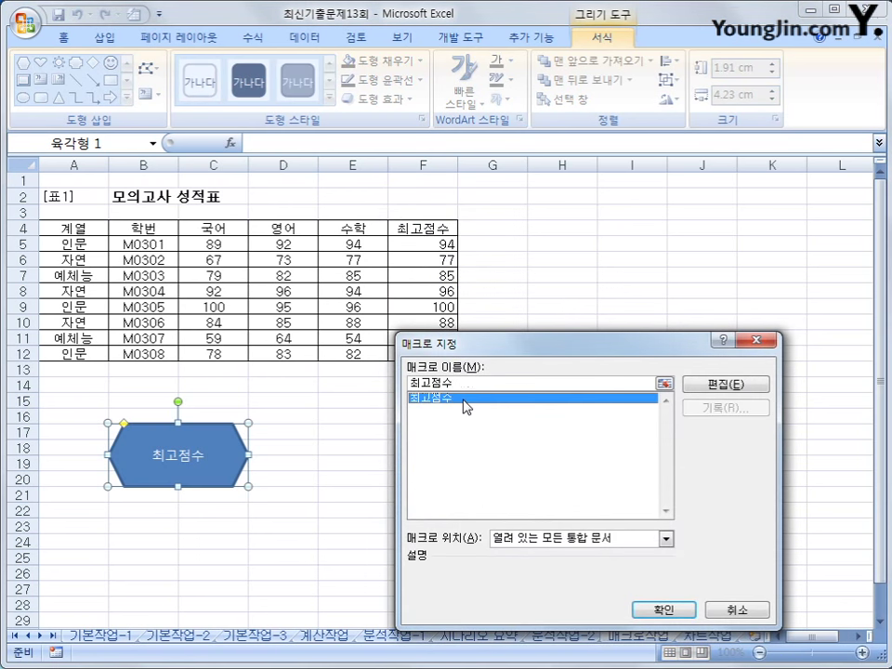
left_click(661, 610)
left_click(683, 529)
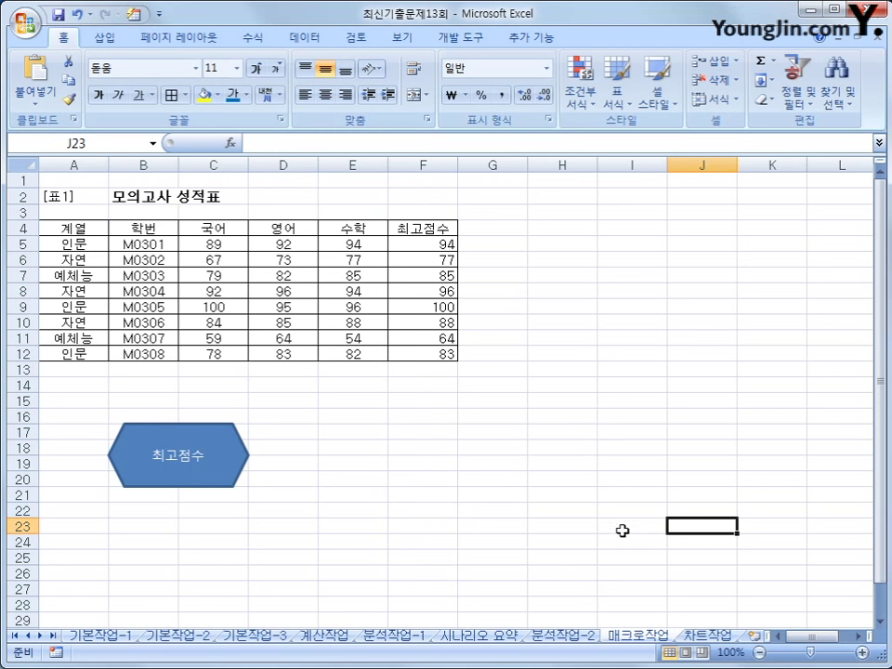
- Start recording a second macro named 서식 in the current workbook
left_click(357, 429)
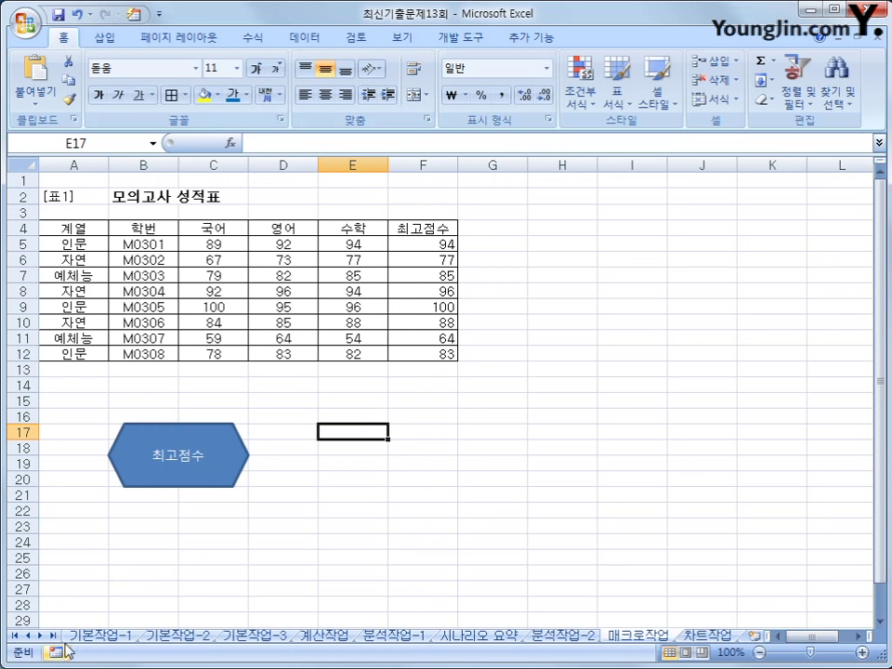
left_click(58, 652)
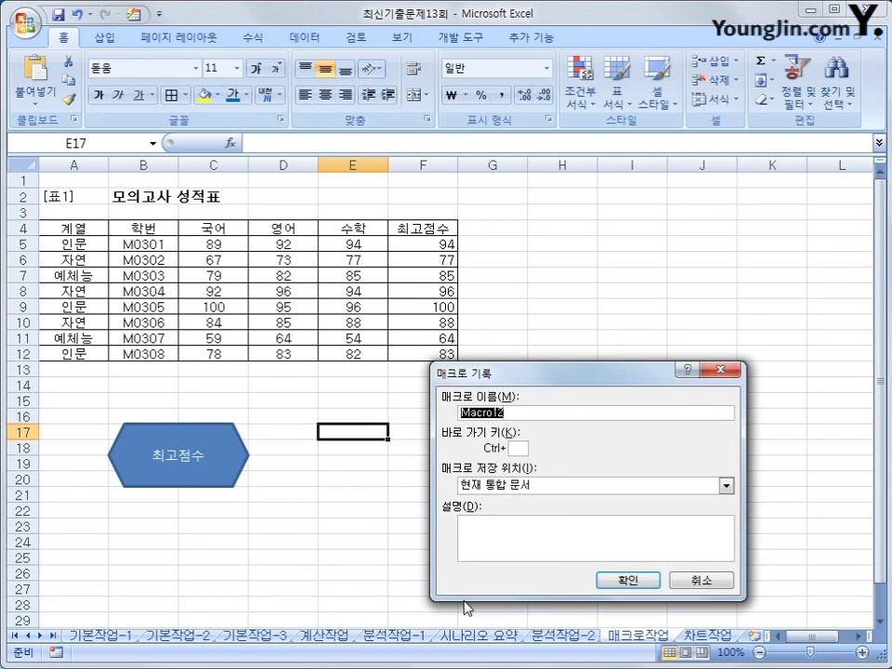
type("서식")
left_click(627, 580)
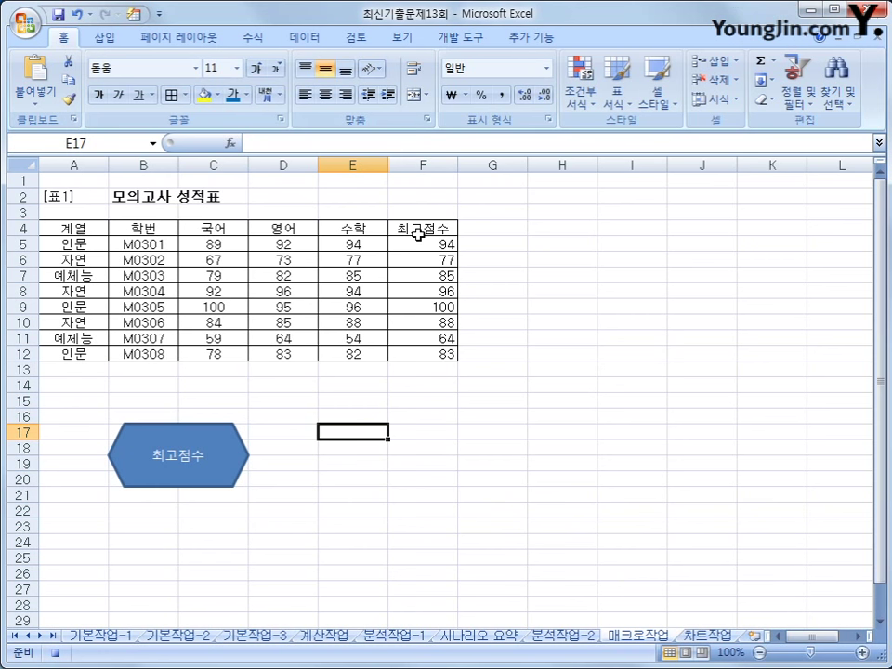
- Make F4:F12 bold with a yellow fill, and stop recording the macro
left_click_drag(418, 235, 429, 355)
left_click(96, 94)
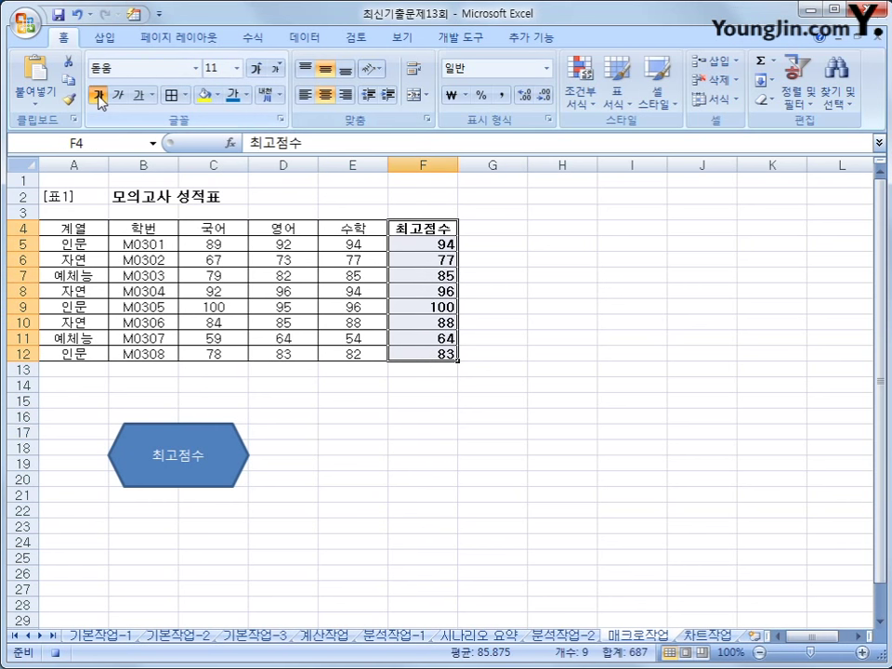
left_click(203, 95)
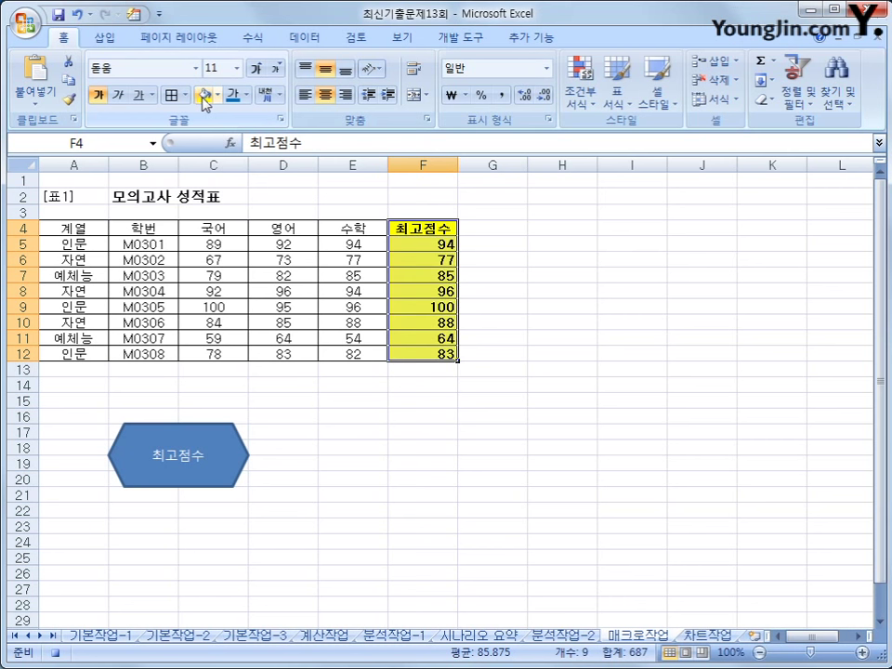
left_click(405, 357)
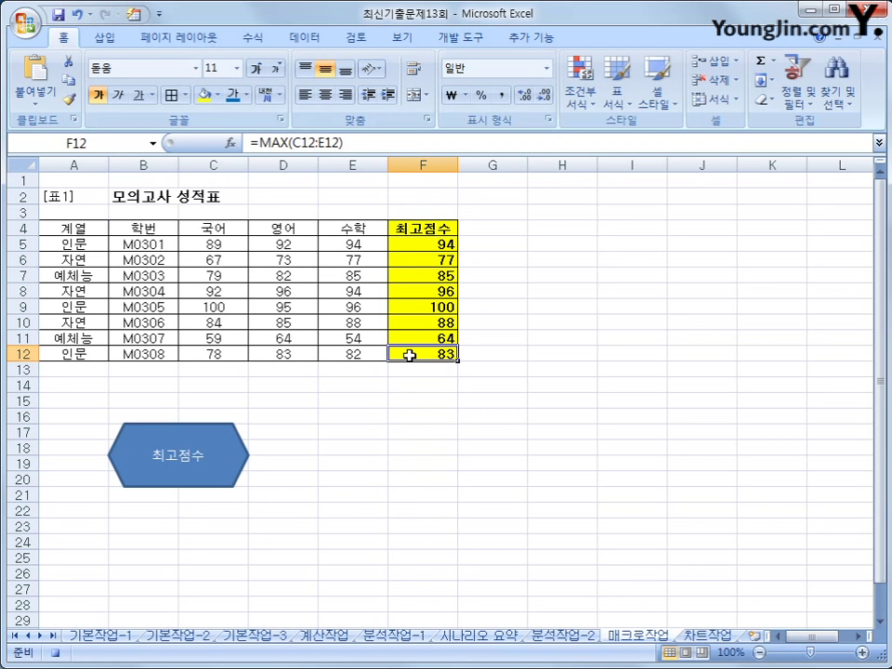
left_click(56, 653)
left_click(489, 560)
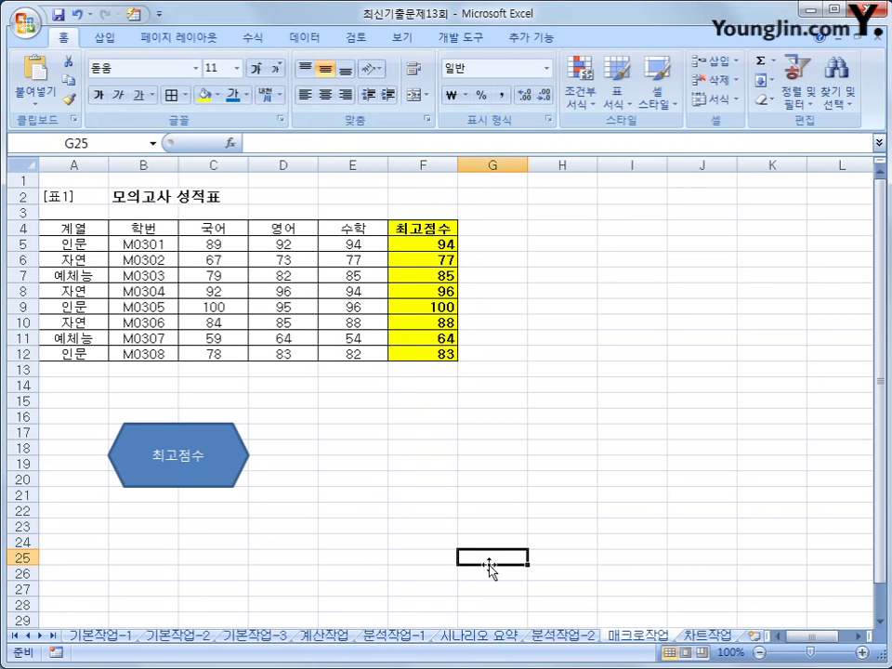
- Draw a diamond covering E17:F20 and label it 서식
left_click(116, 41)
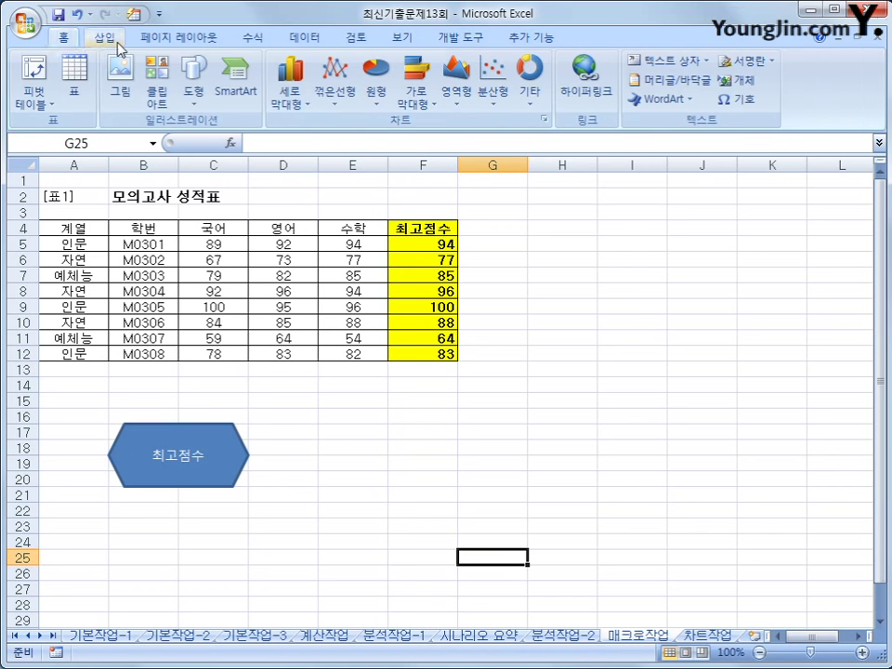
left_click(200, 97)
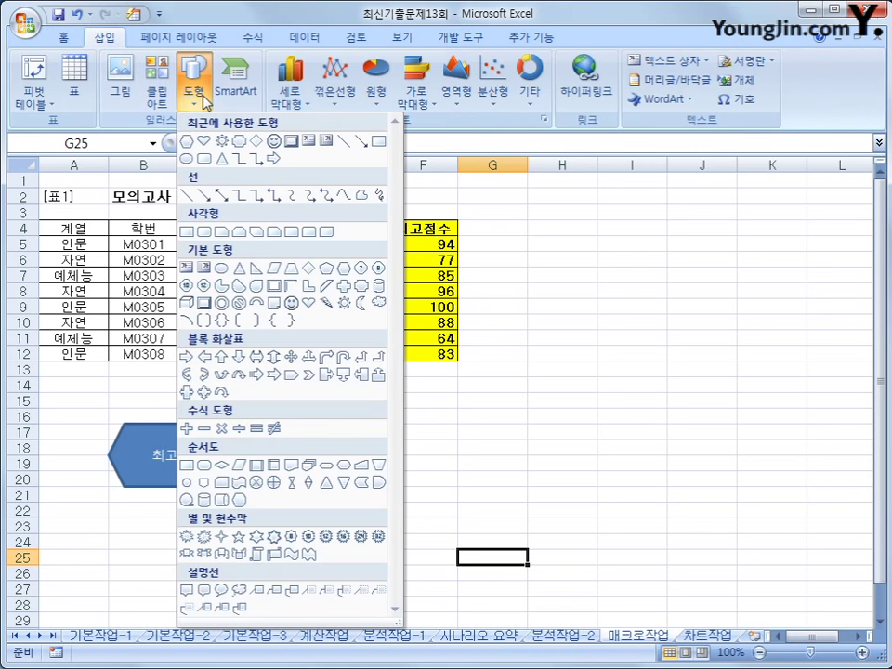
left_click(311, 271)
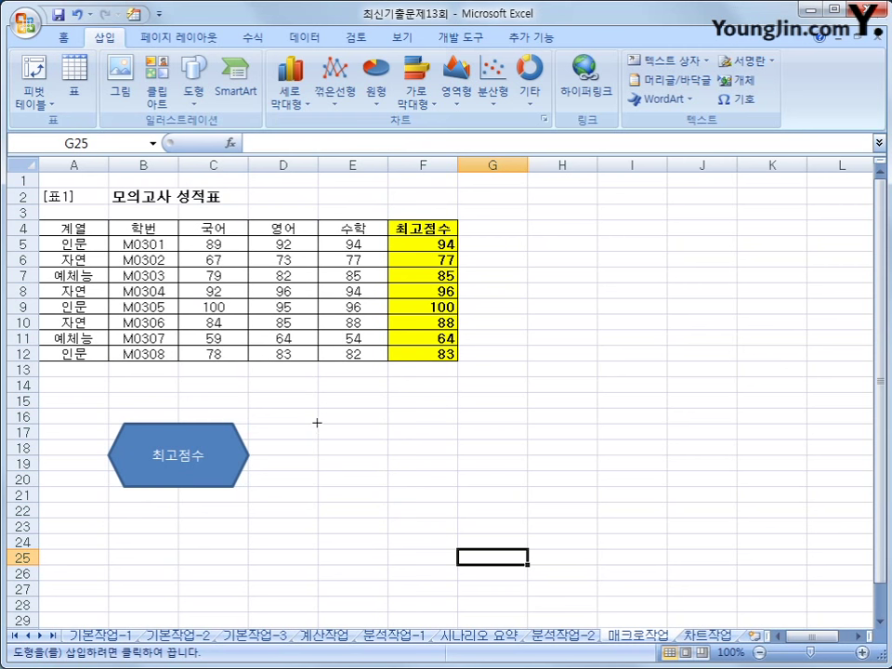
left_click_drag(321, 423, 430, 479)
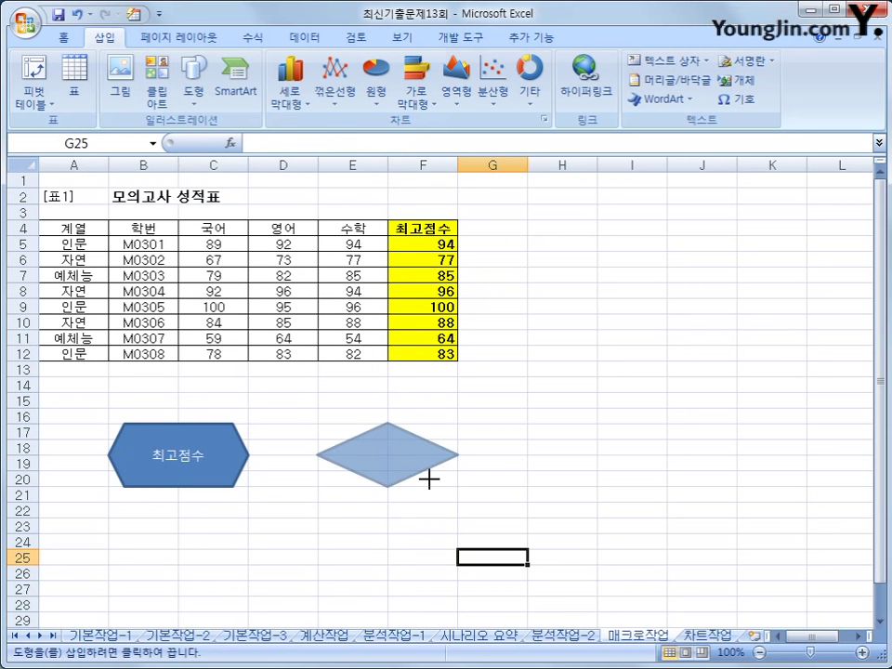
left_click_drag(429, 480, 430, 482)
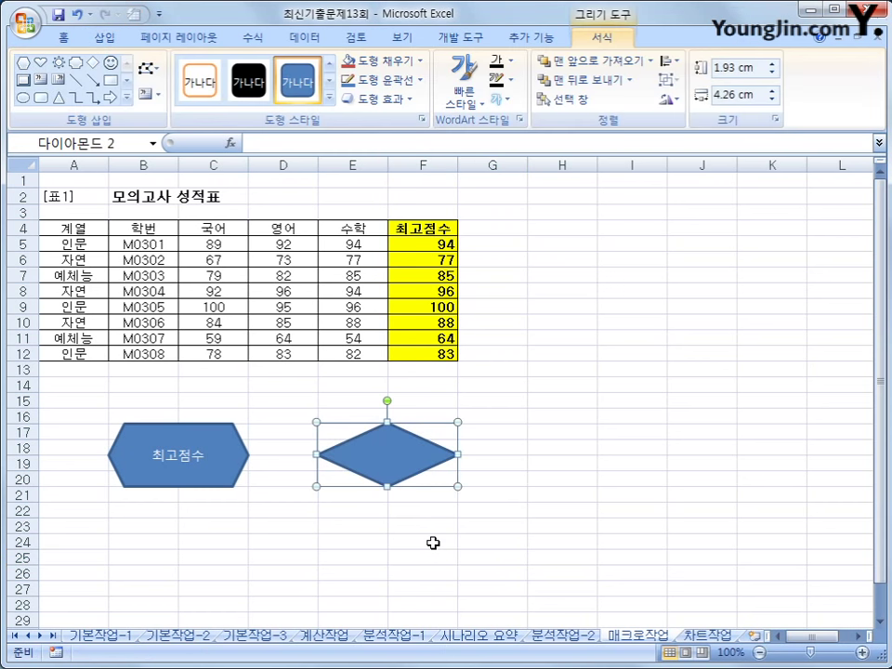
type("서식")
key("Escape")
- Assign the 서식 macro to the diamond and deselect the shape
right_click(420, 453)
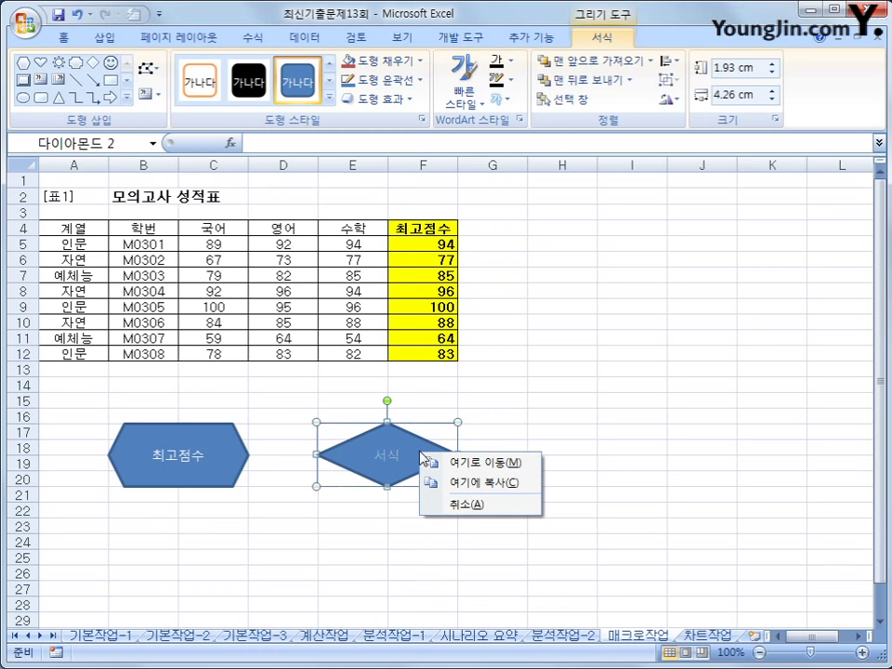
left_click(619, 546)
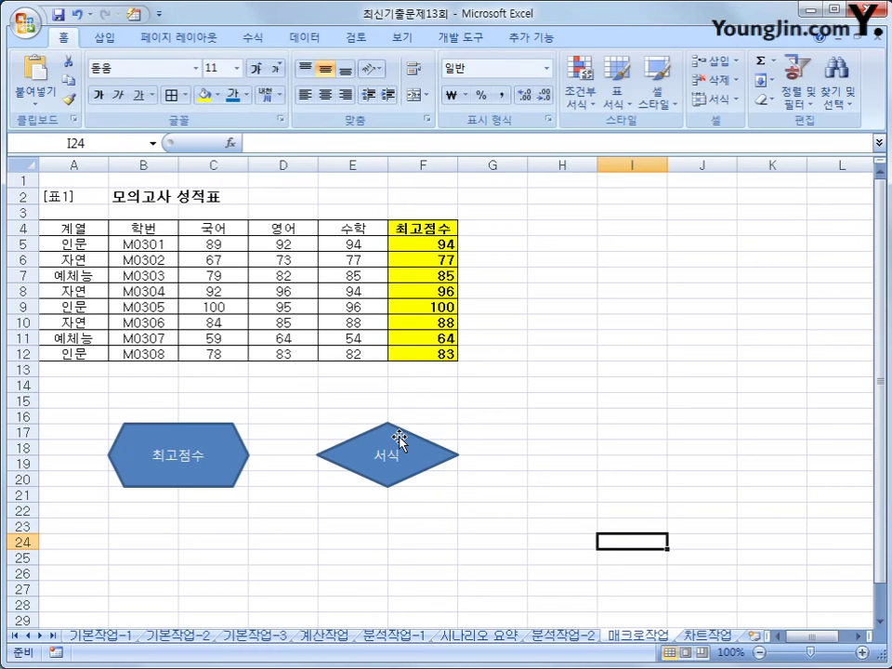
left_click(399, 433)
right_click(369, 462)
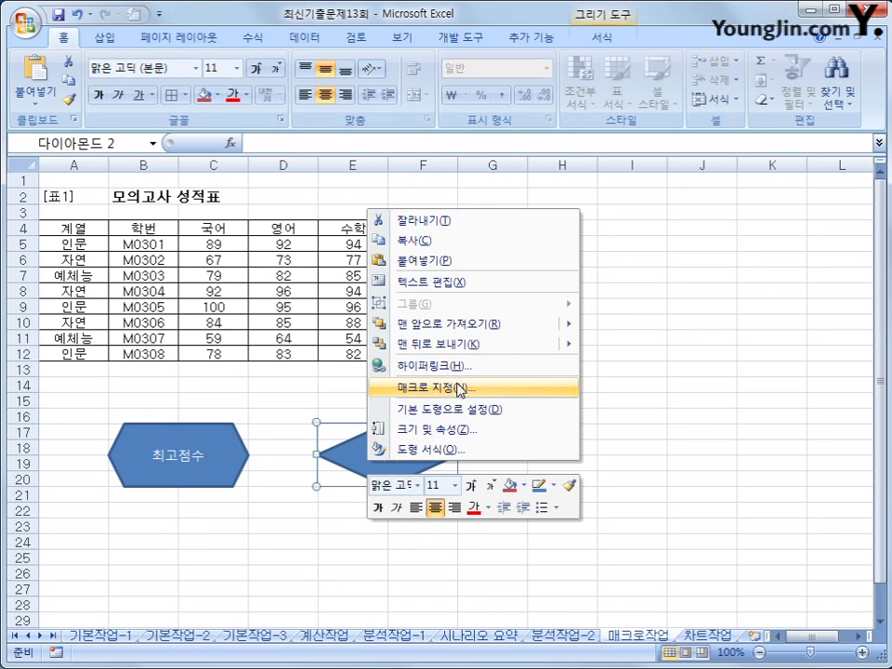
left_click(462, 390)
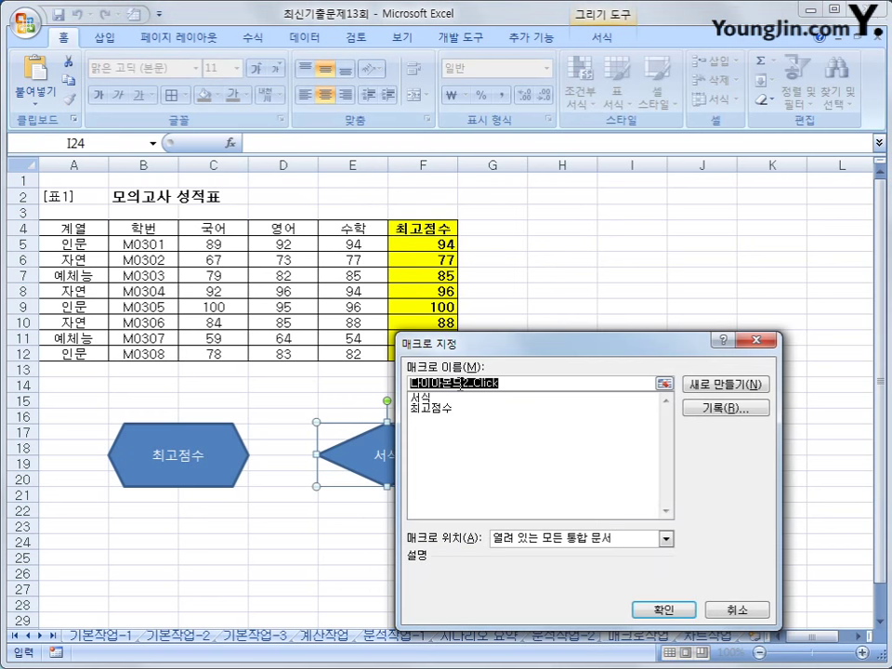
left_click(436, 398)
left_click(674, 611)
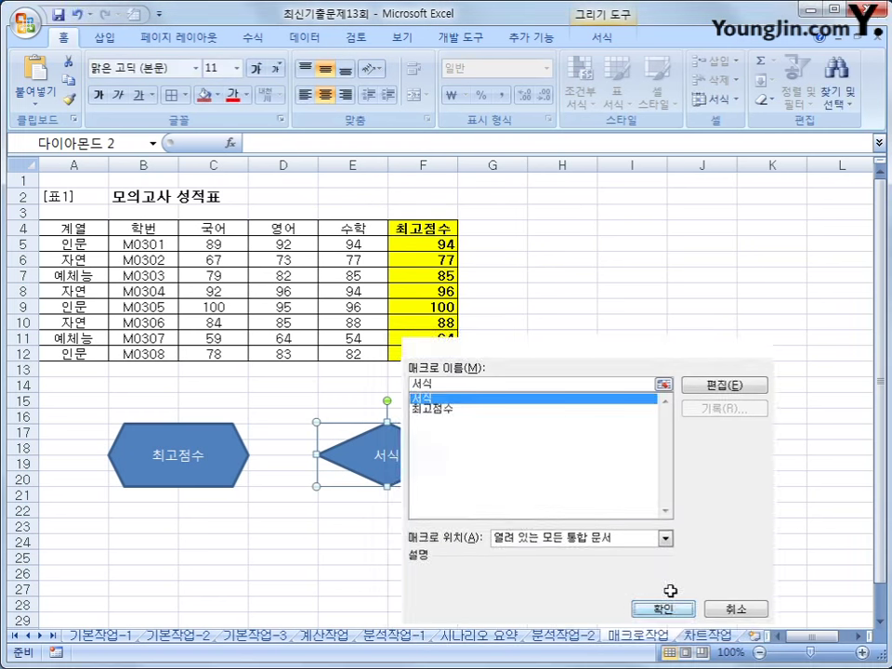
left_click(681, 525)
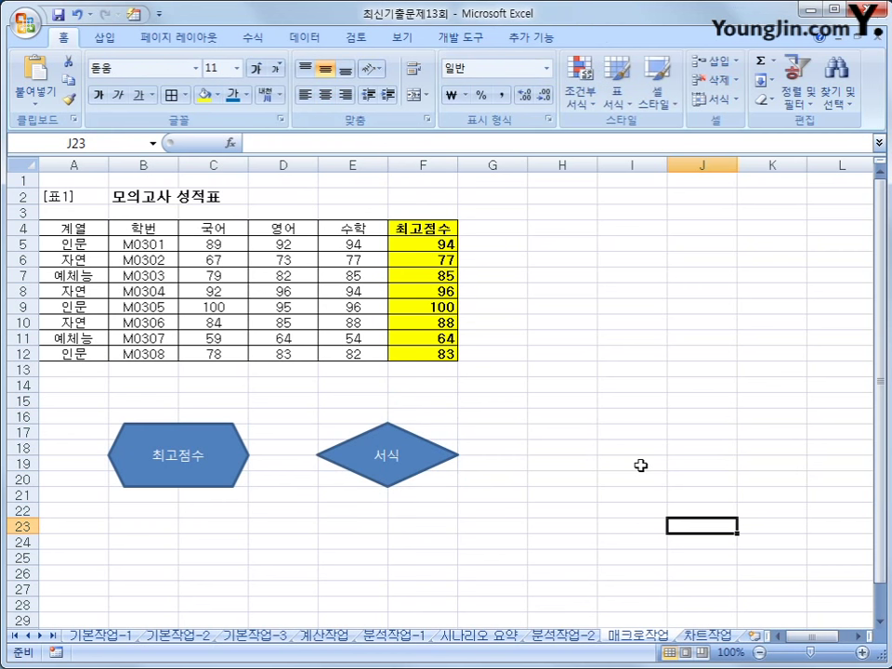
- Open the 차트작업 sheet and look over its data table and column chart
left_click(706, 633)
left_click(814, 471)
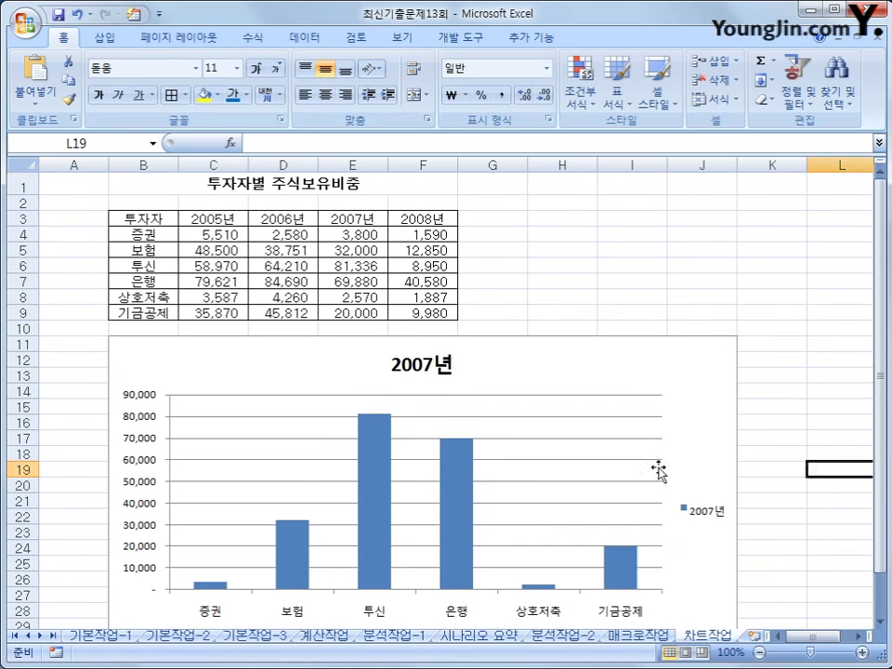
scroll(657, 483, "down", 2)
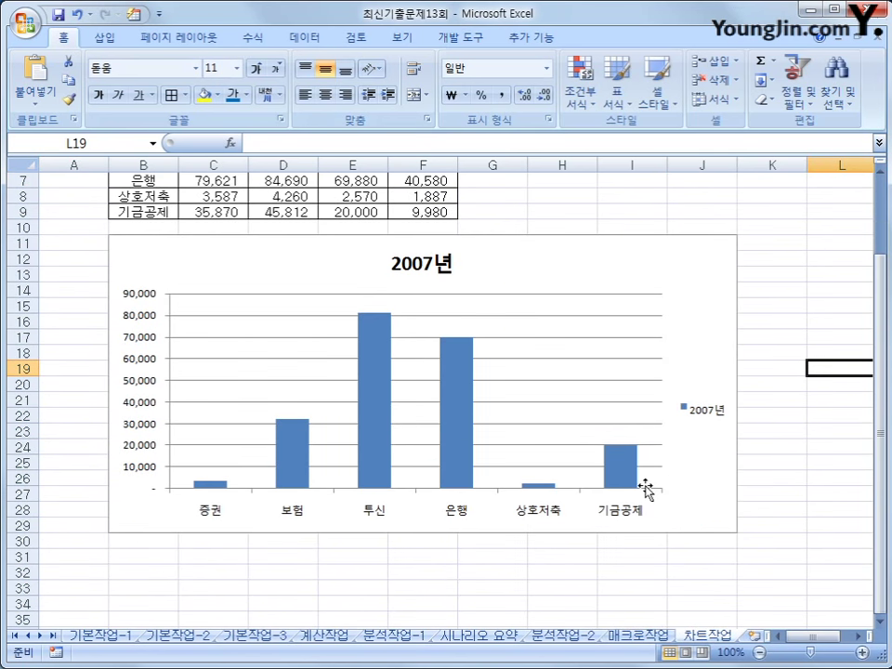
scroll(619, 525, "up", 2)
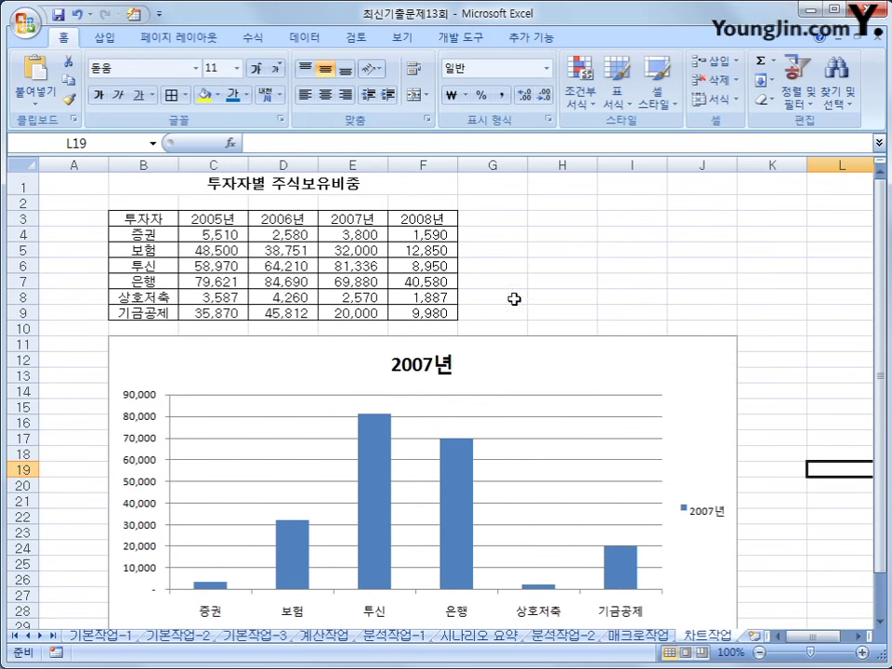
right_click(701, 390)
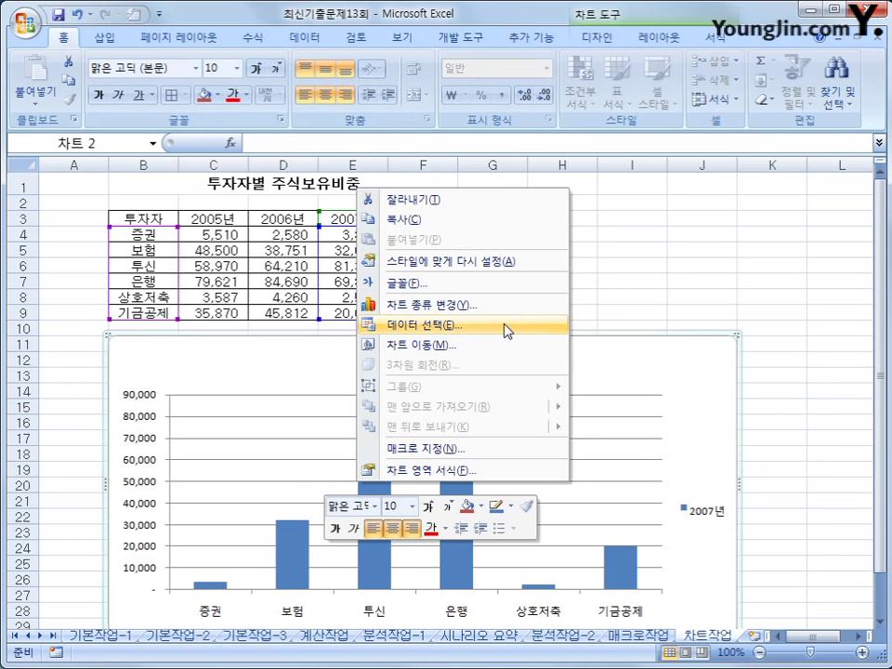
left_click(701, 394)
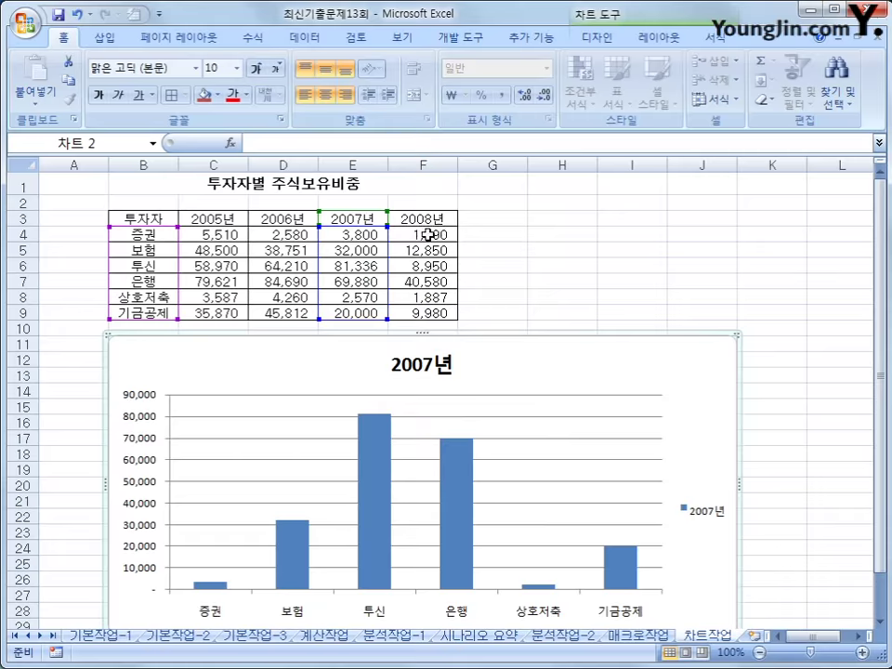
- Copy the 2008년 data in F3:F9 and paste it into the chart as a second series
left_click(423, 221)
left_click_drag(422, 221, 431, 316)
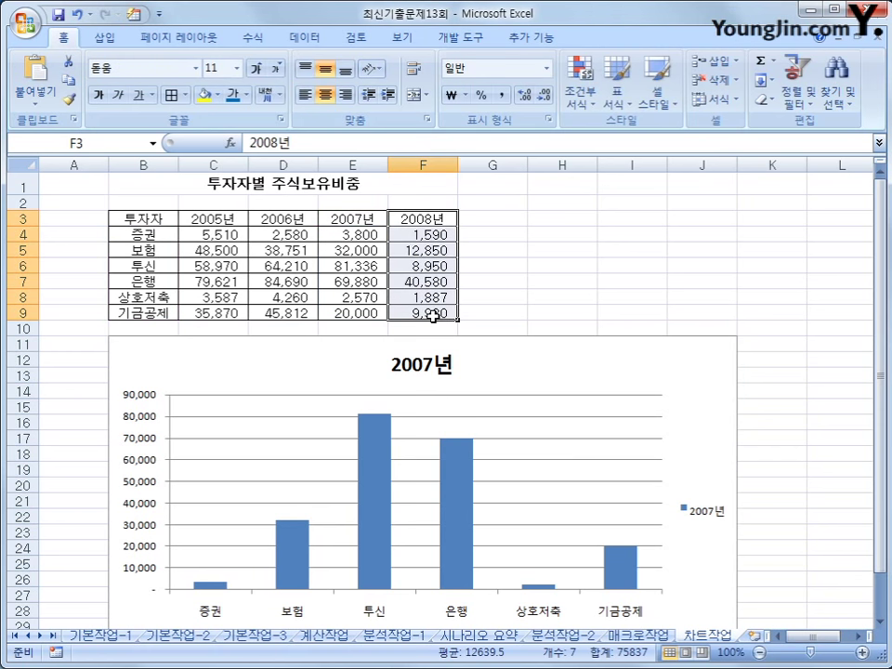
scroll(396, 463, "down", 1)
scroll(397, 462, "up", 1)
key("ctrl+c")
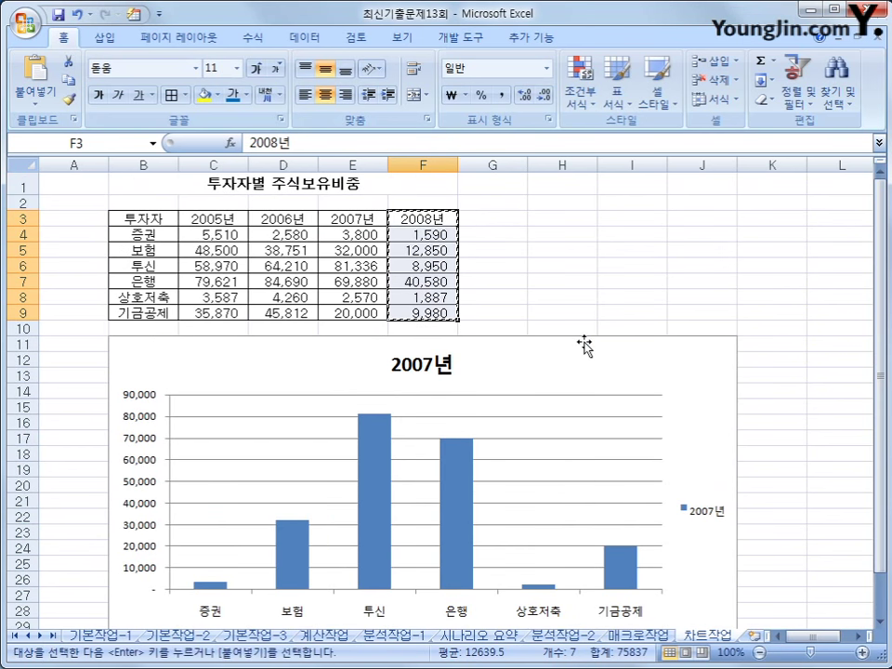
left_click(707, 409)
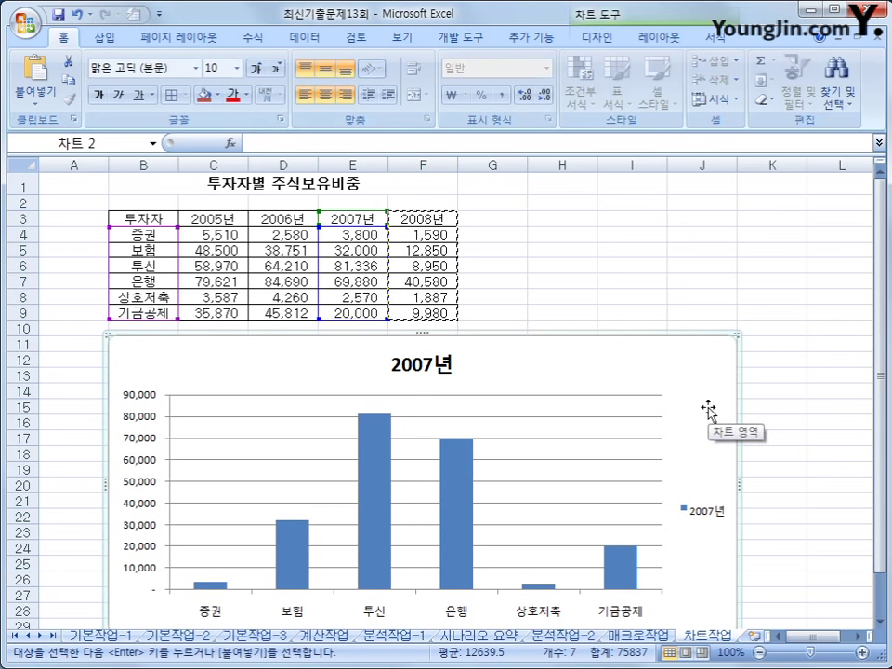
key("ctrl+v")
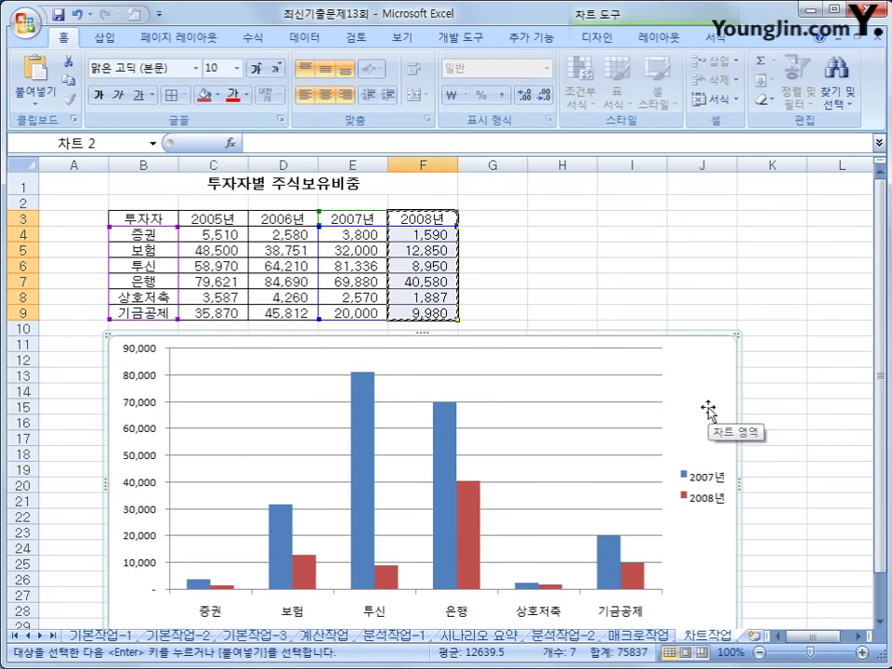
- Change the chart type of the whole chart to a line chart with markers
scroll(709, 411, "down", 1)
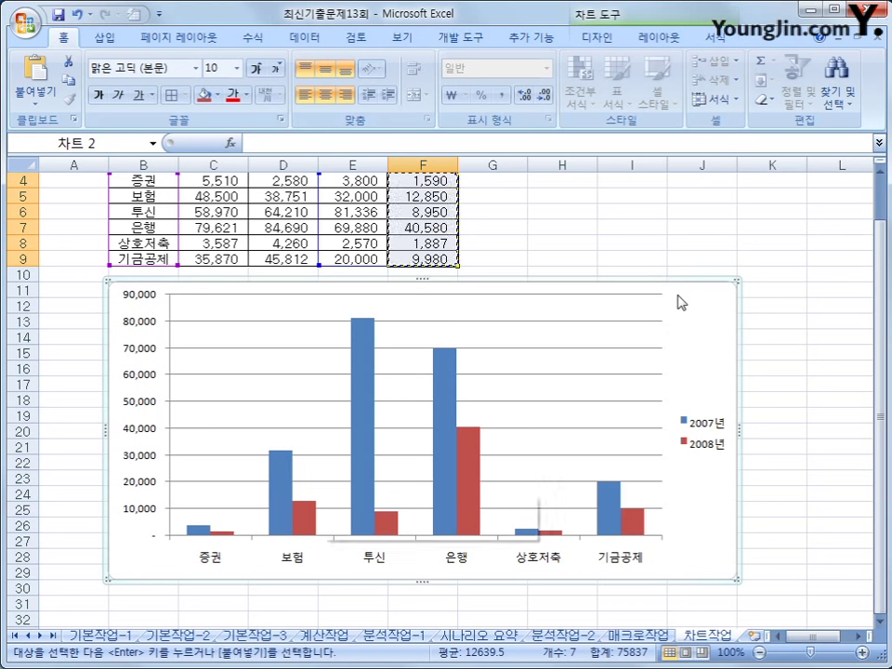
key("shift+F10")
left_click(539, 310)
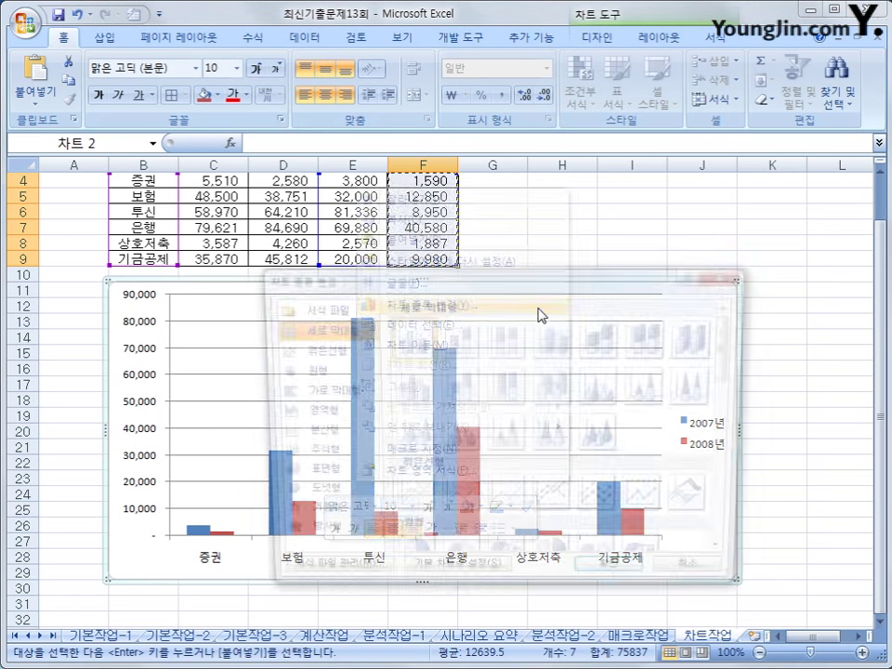
left_click(554, 503)
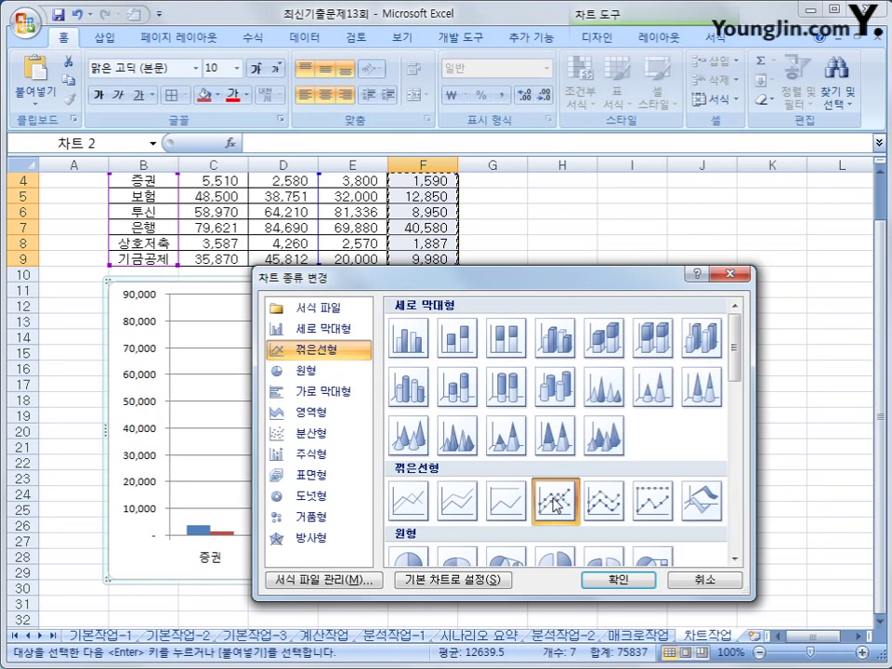
left_click(617, 579)
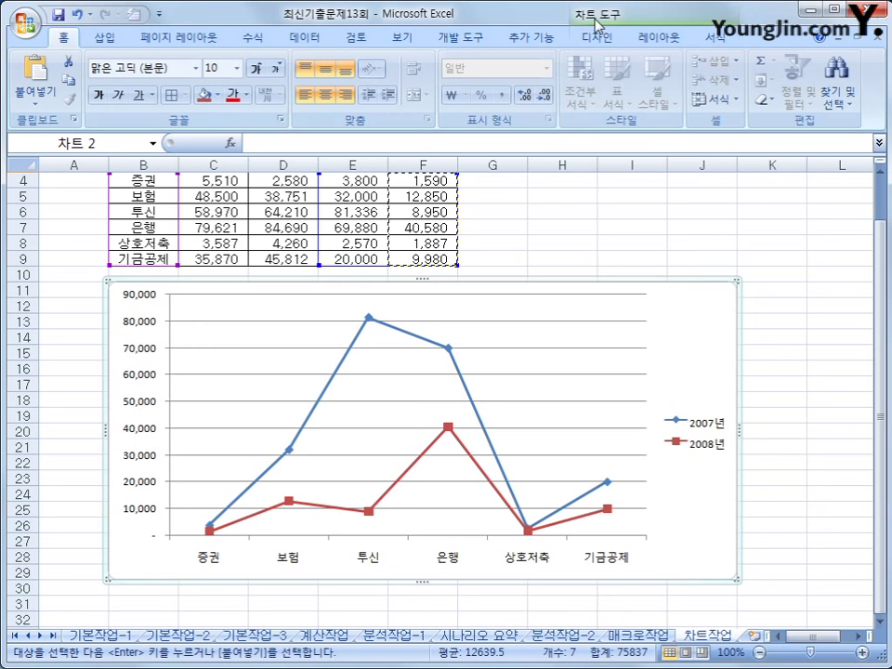
- Add a title above the chart reading 투자자별 주식보유비중
left_click(646, 39)
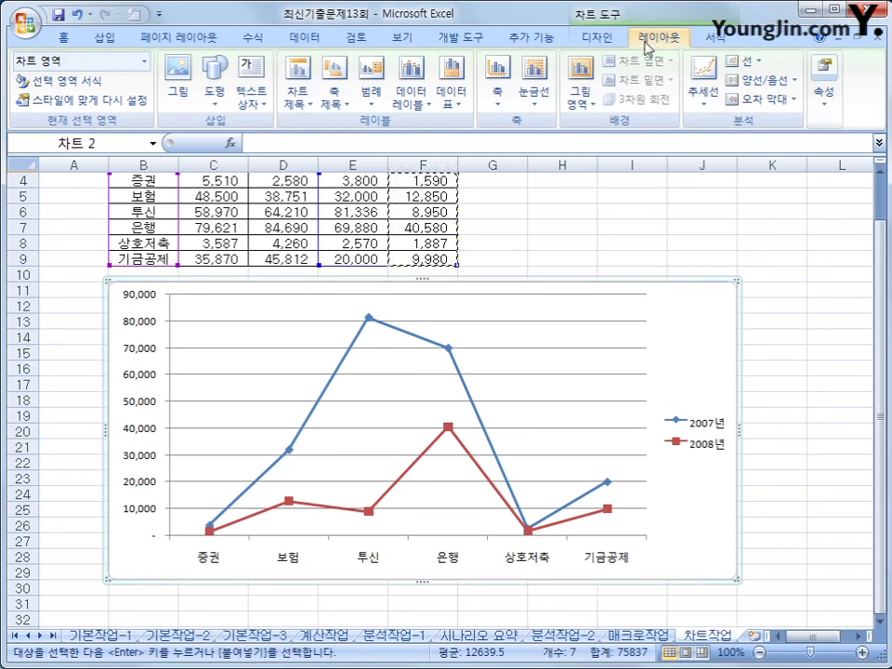
left_click(297, 93)
left_click(381, 227)
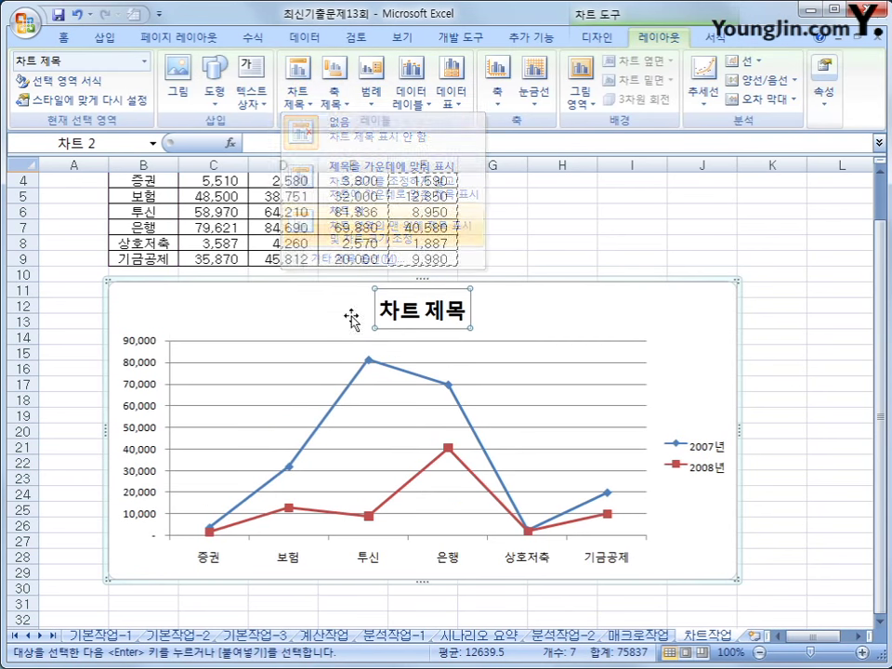
left_click_drag(377, 310, 464, 313)
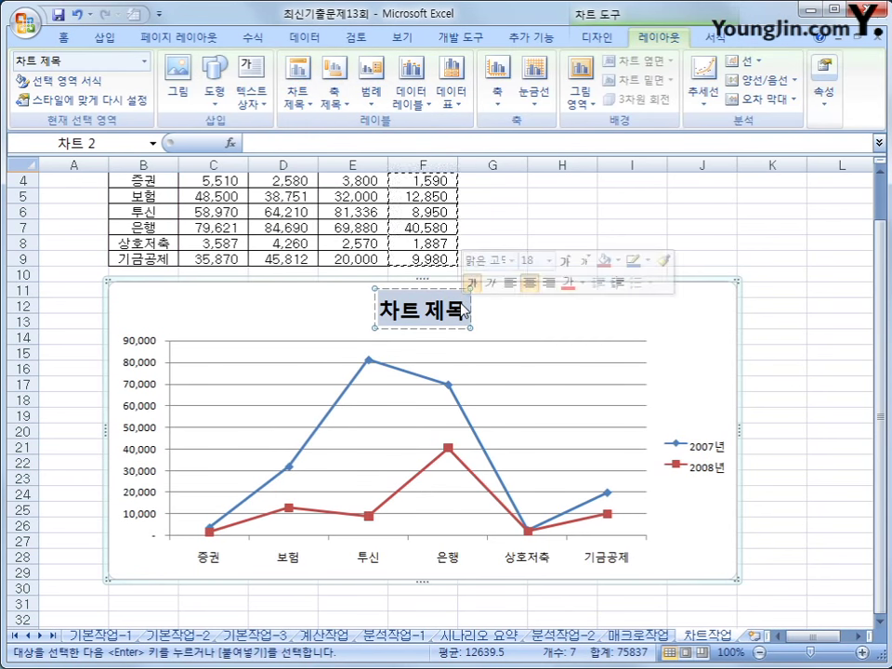
type("투잦")
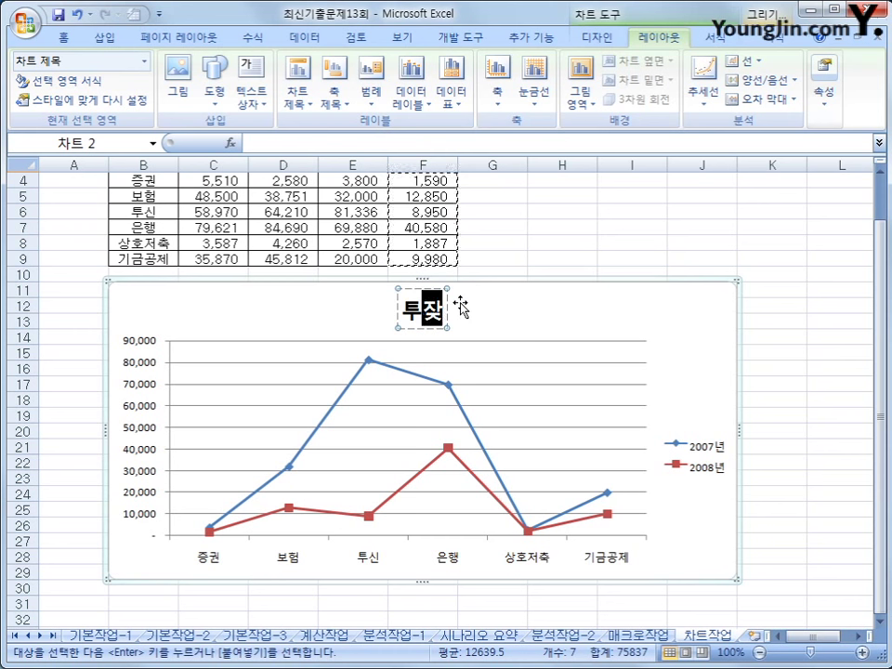
type("자별")
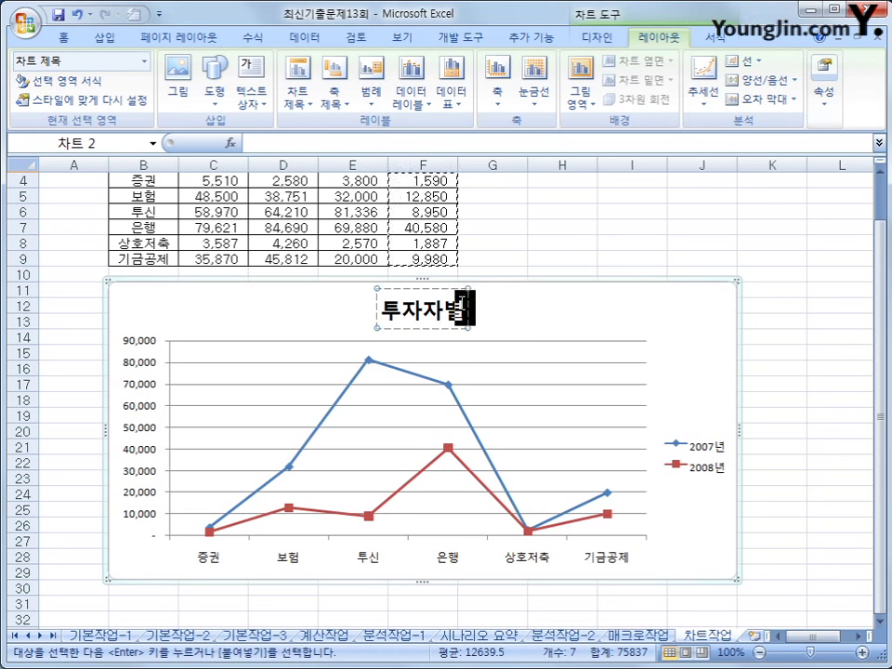
type(" 주식보유비중")
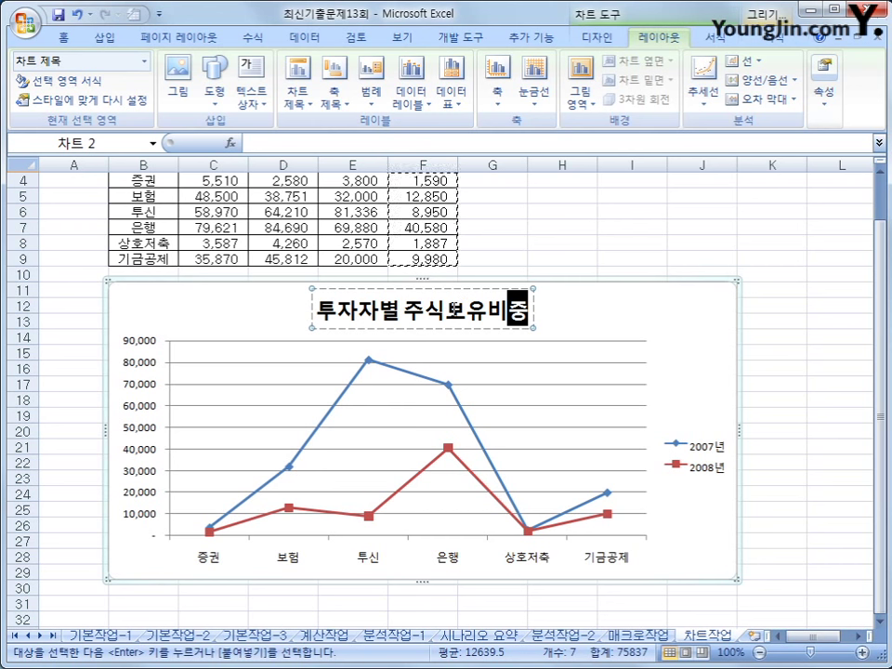
- Set the chart title's font to 바탕체 at size 18
right_click(458, 332)
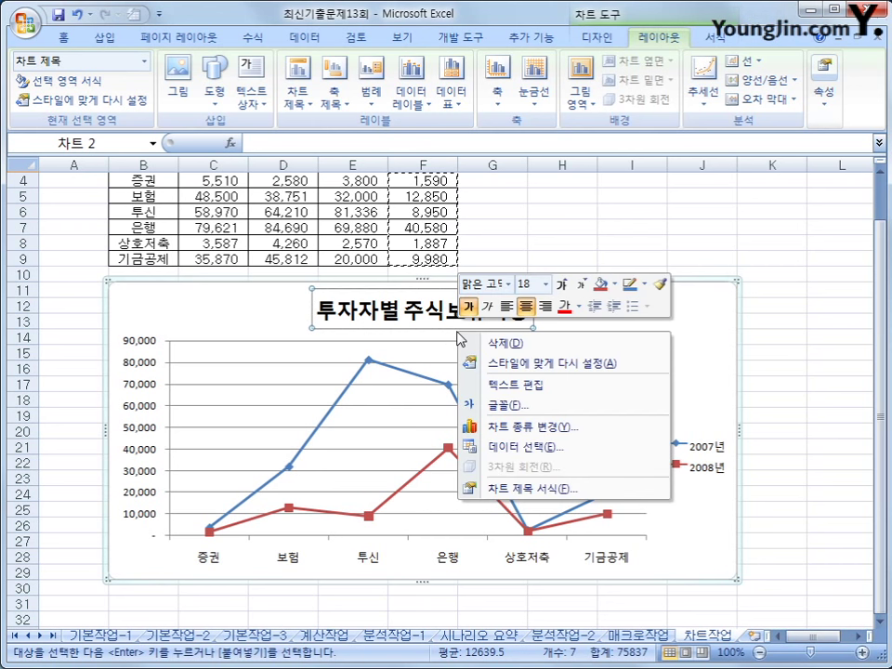
left_click(507, 283)
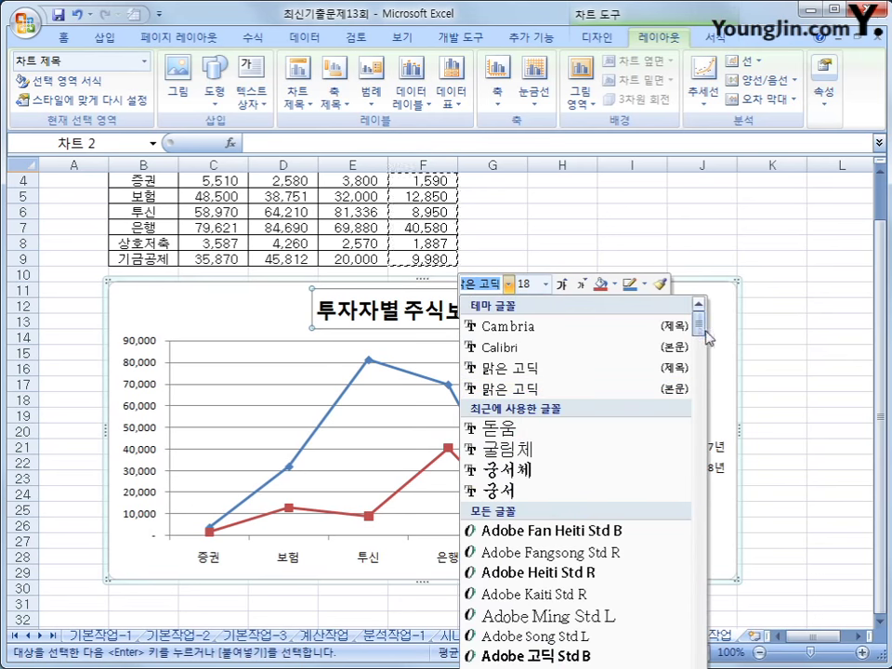
left_click_drag(701, 321, 683, 457)
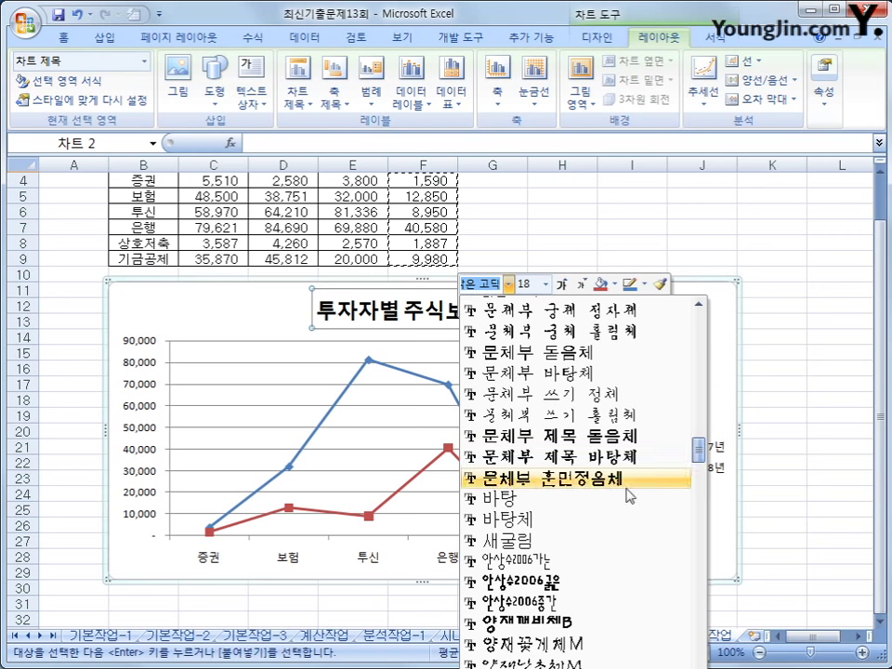
left_click(588, 520)
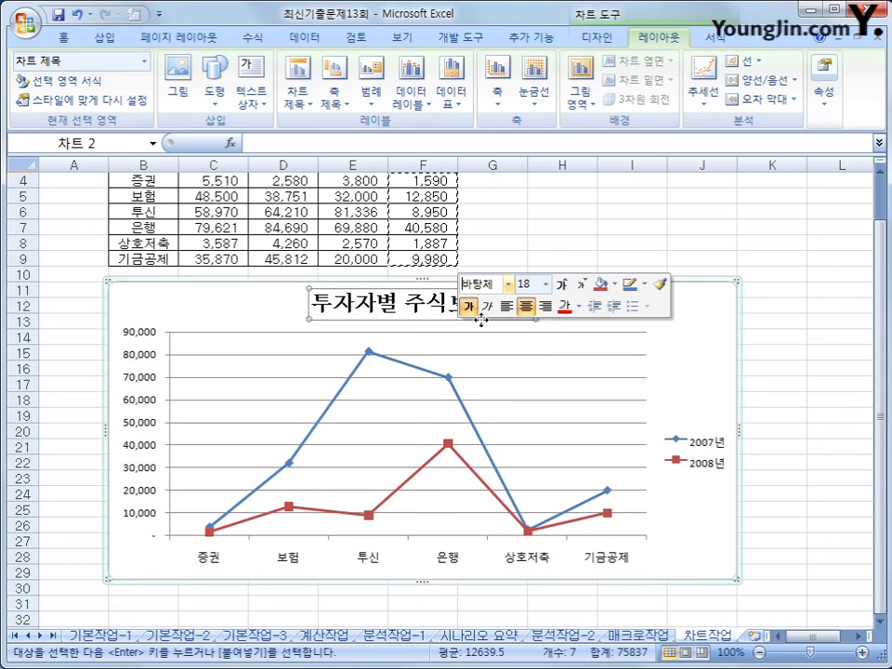
left_click(545, 284)
left_click(537, 436)
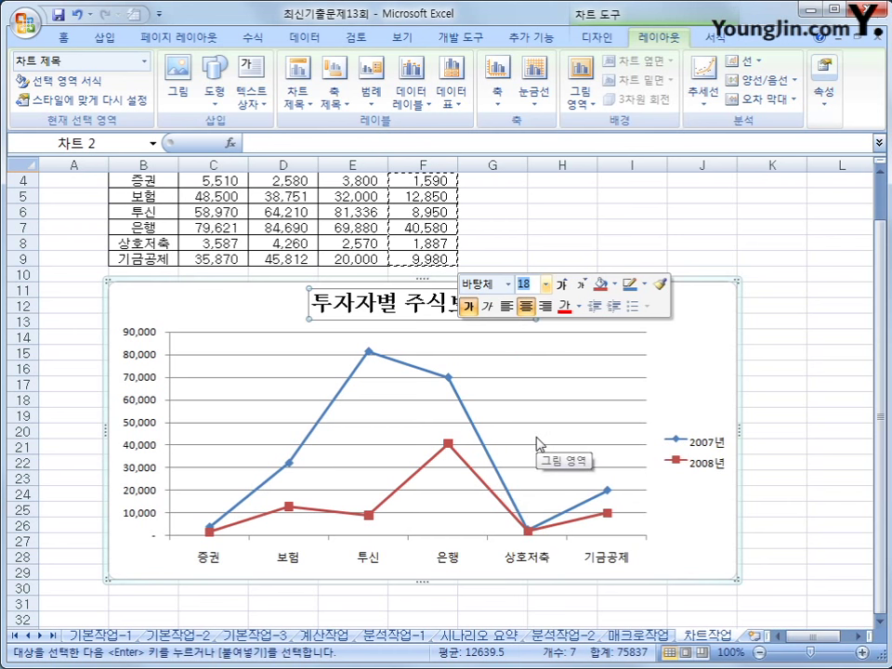
- Set the font of the chart's horizontal category axis labels to 굴림
left_click(449, 560)
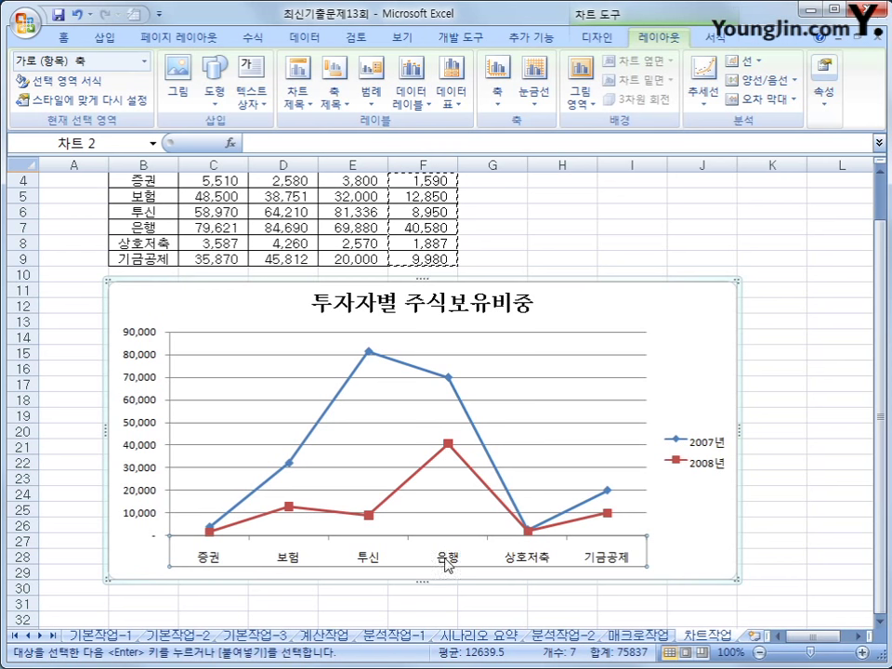
right_click(448, 563)
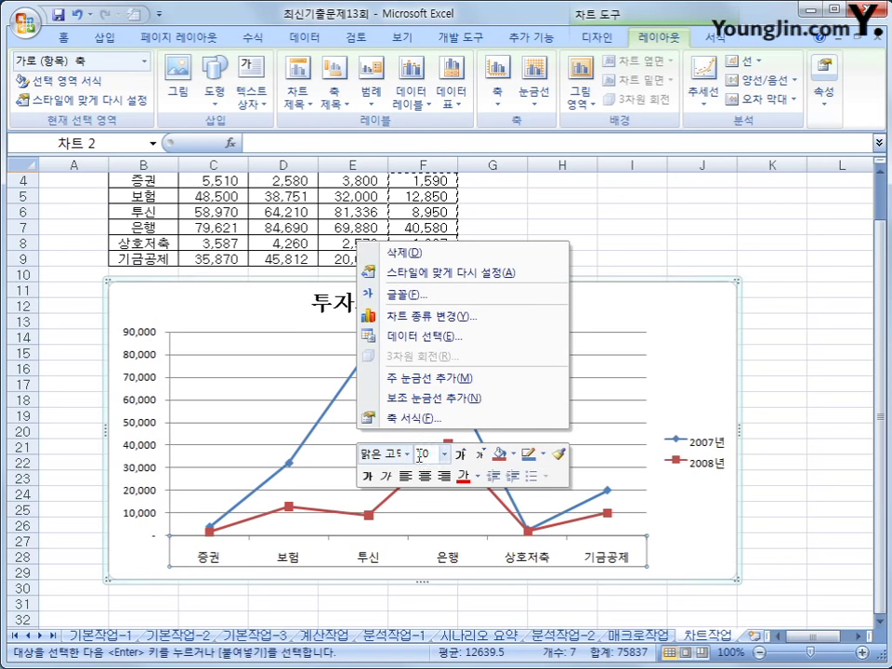
left_click(407, 455)
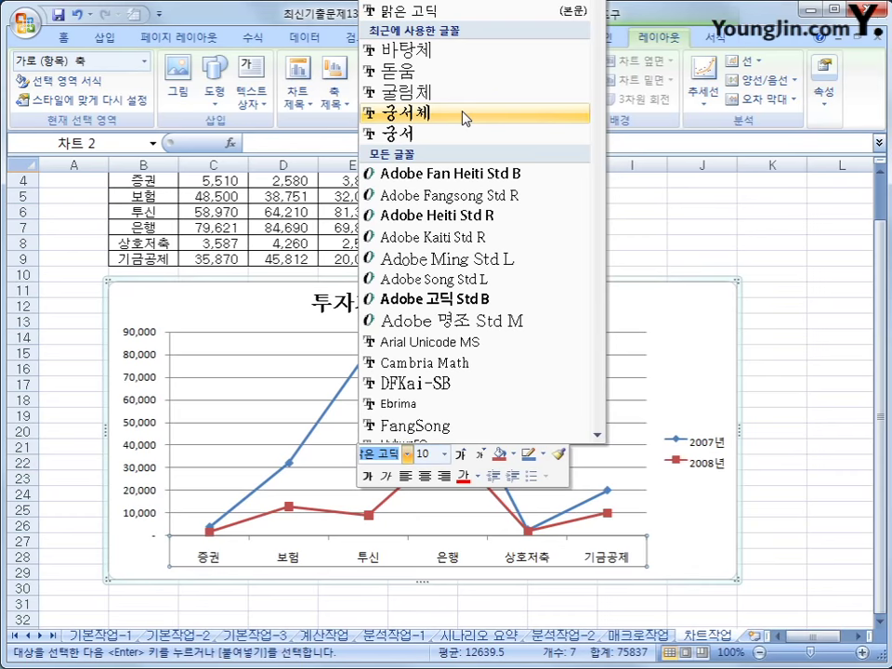
left_click_drag(596, 21, 594, 55)
left_click(547, 125)
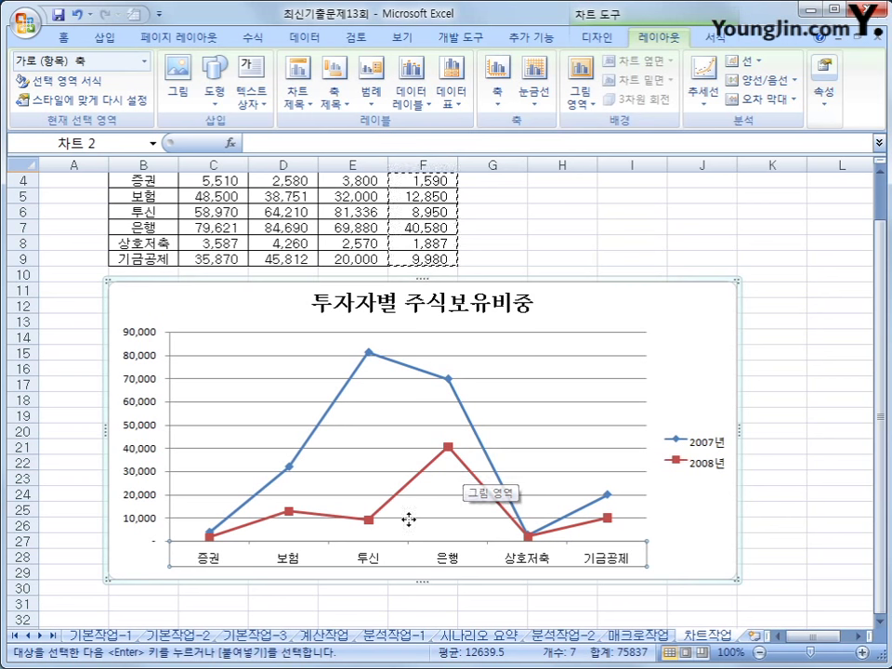
- Set the text of the whole chart area to the 굴림 font at size 10
right_click(392, 550)
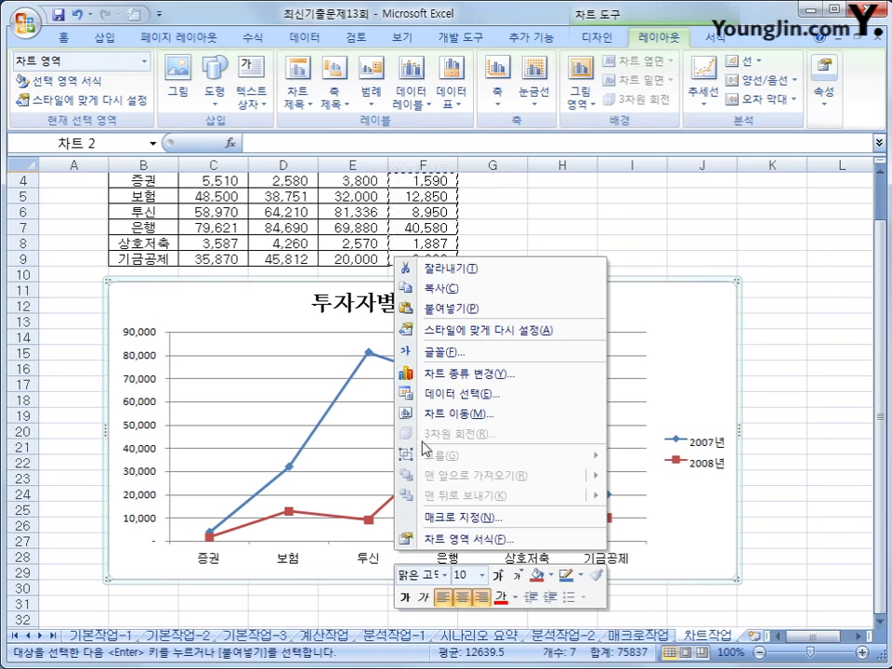
left_click(482, 576)
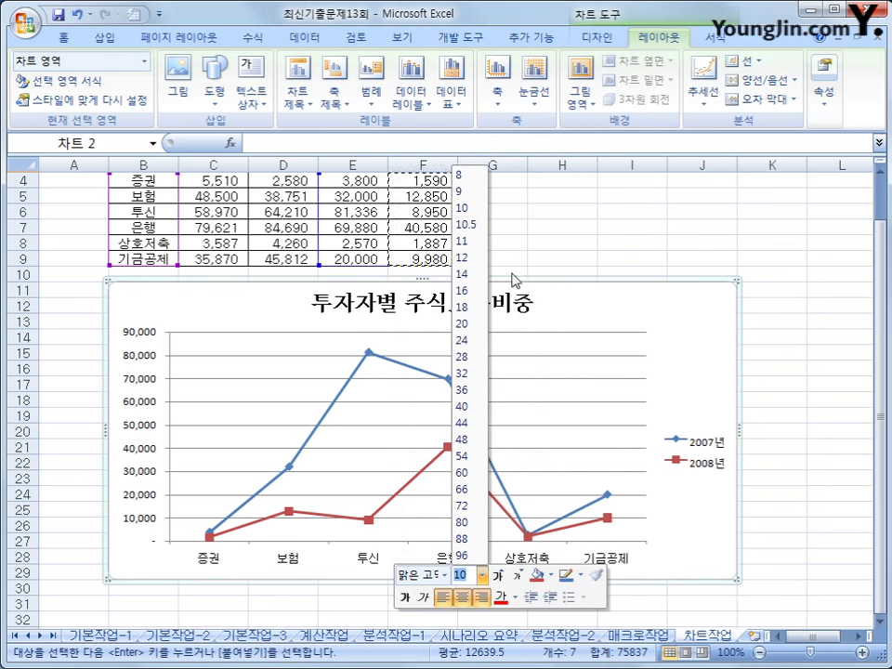
left_click(462, 213)
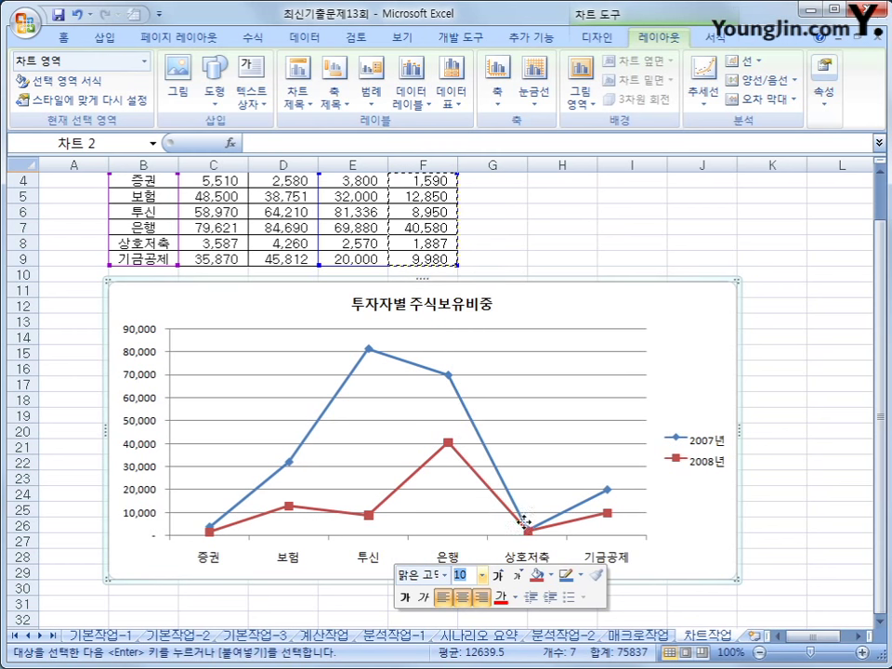
left_click(444, 576)
left_click(444, 576)
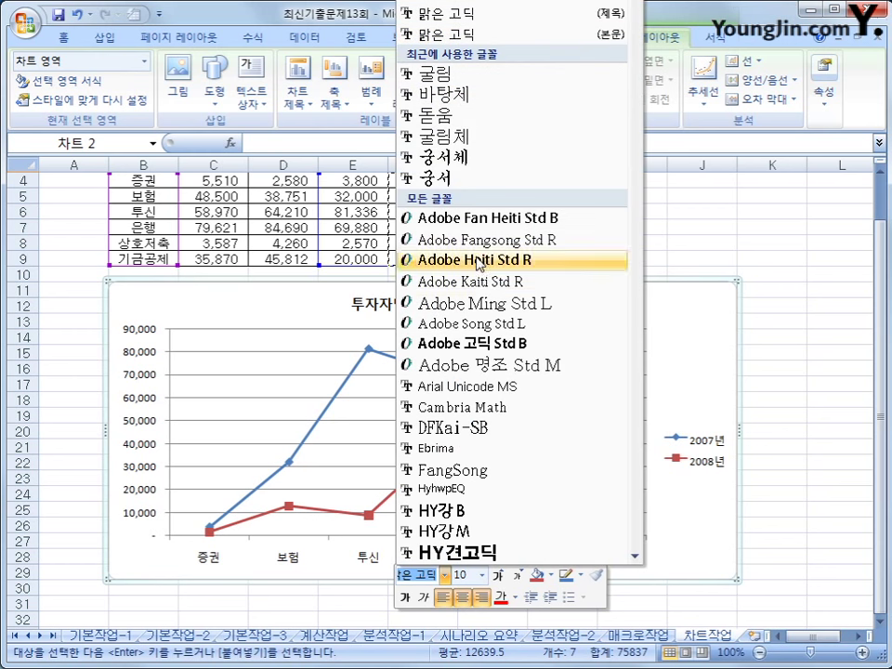
left_click(470, 74)
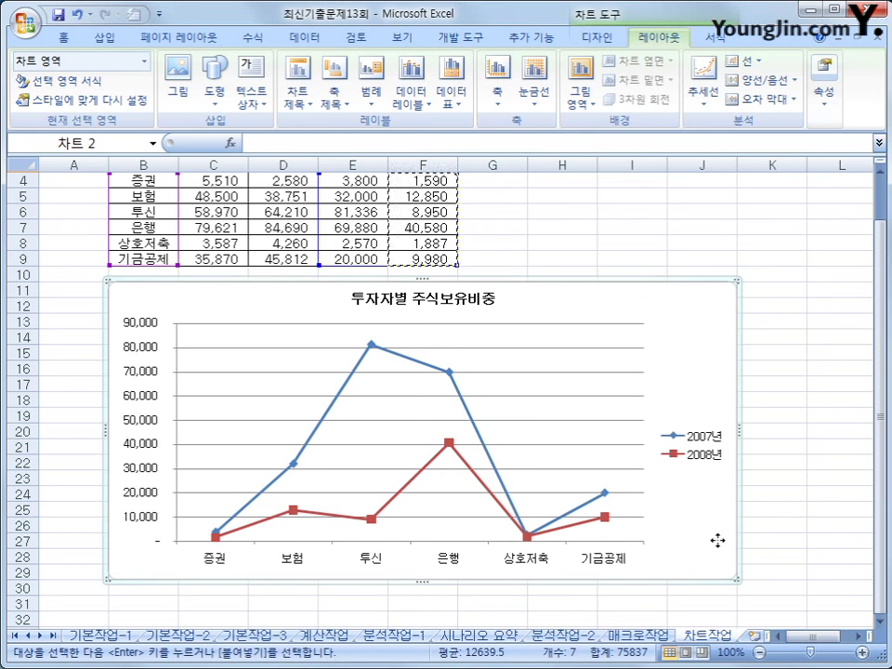
- Add a data label to only the 투신 point of the 2007년 series
left_click(371, 344)
left_click(371, 344)
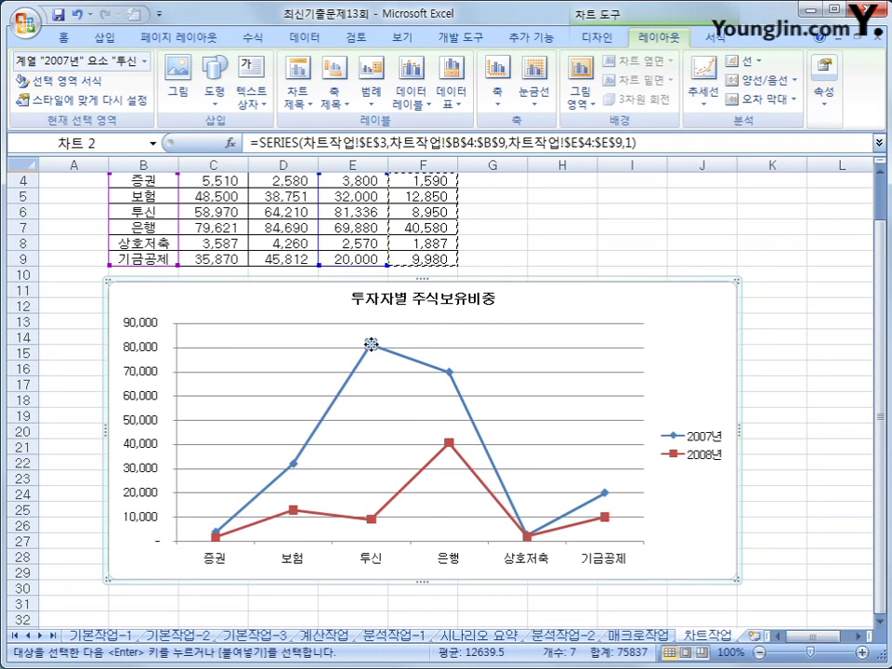
right_click(371, 344)
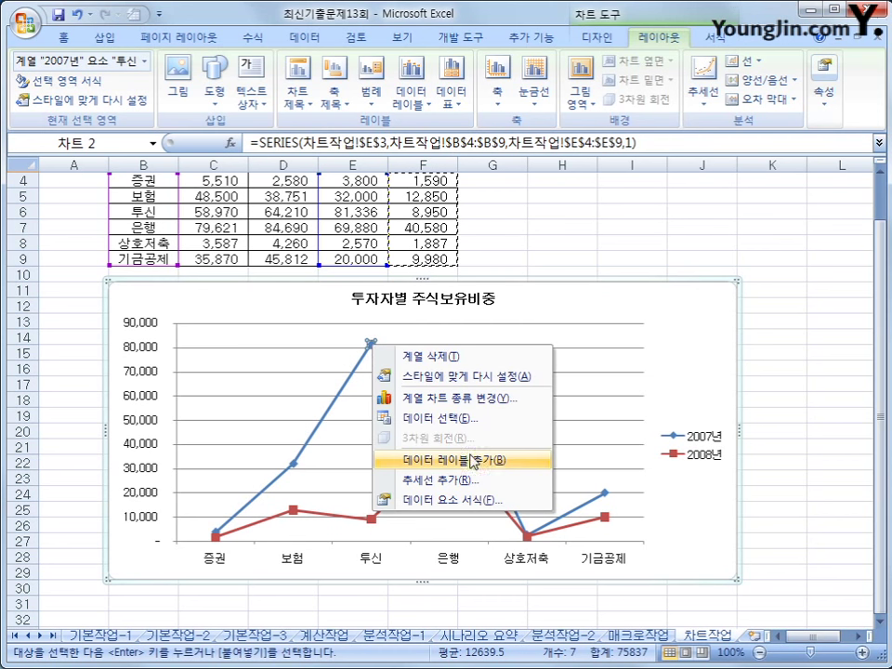
left_click(441, 460)
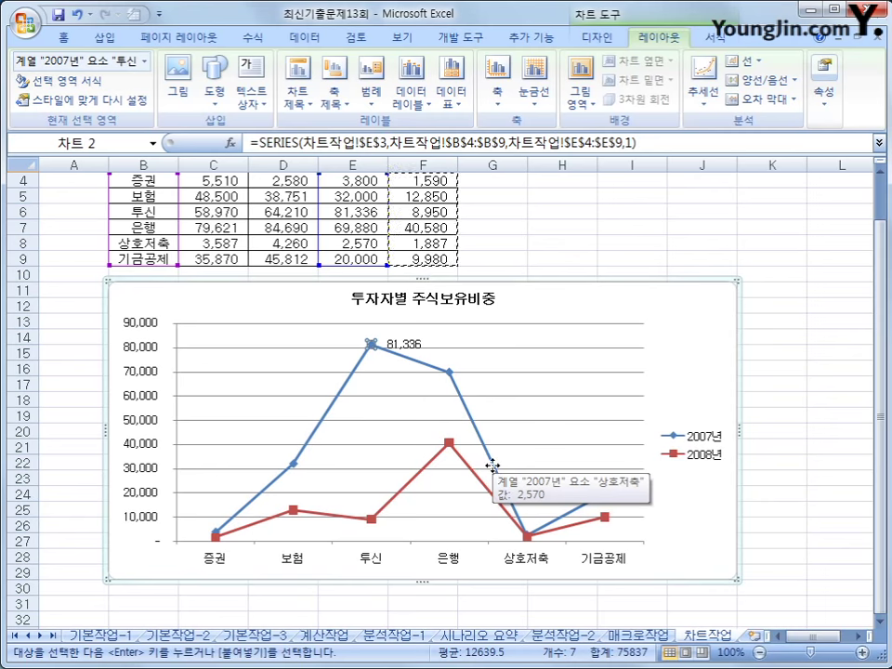
- Change the font color of the 투신 data label to standard red
left_click(413, 346)
right_click(412, 349)
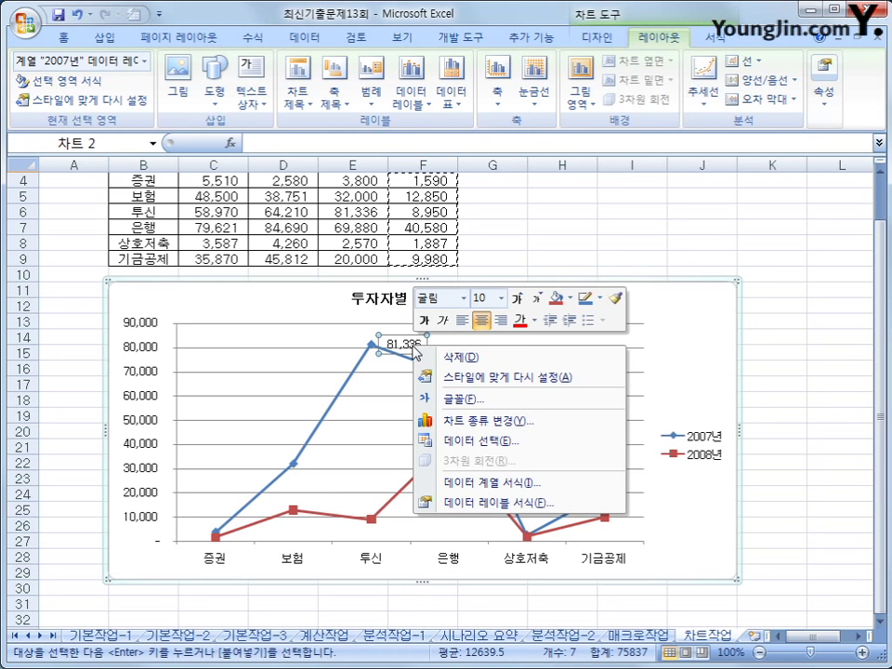
left_click(533, 319)
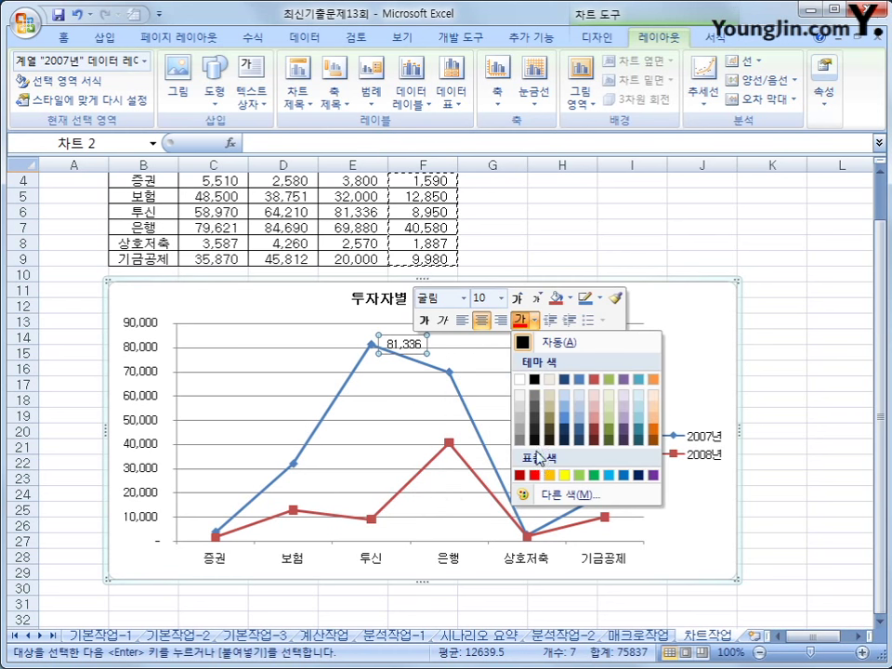
left_click(533, 475)
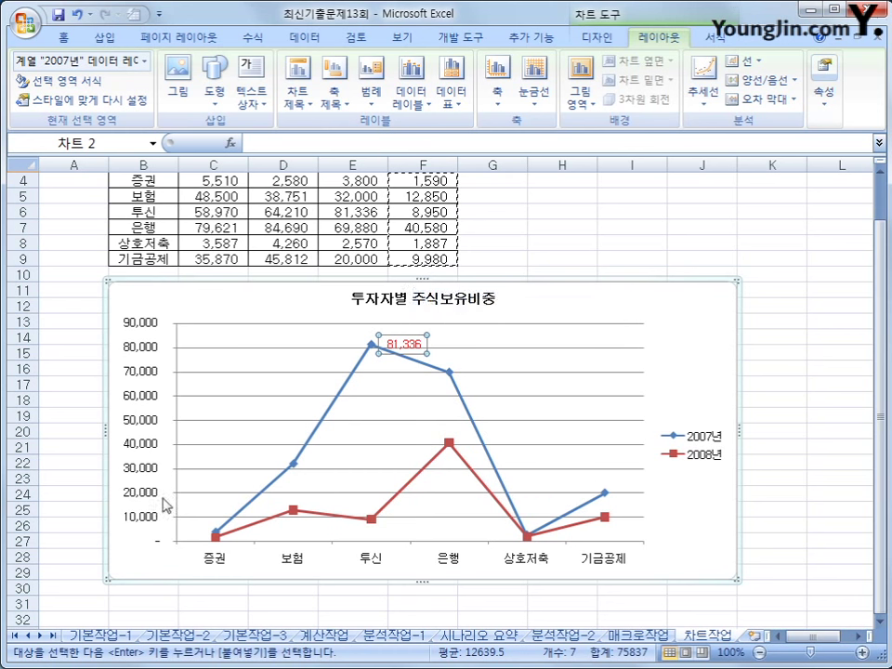
- Apply the first outer (바깥쪽) preset shadow, cast toward the lower right, to the chart area
left_click(704, 364)
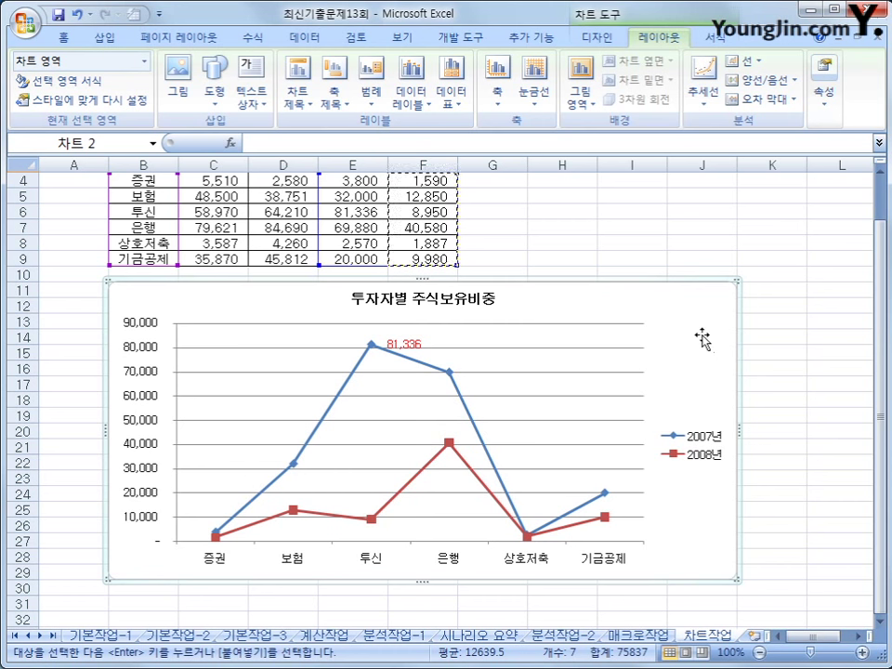
right_click(701, 335)
left_click(808, 510)
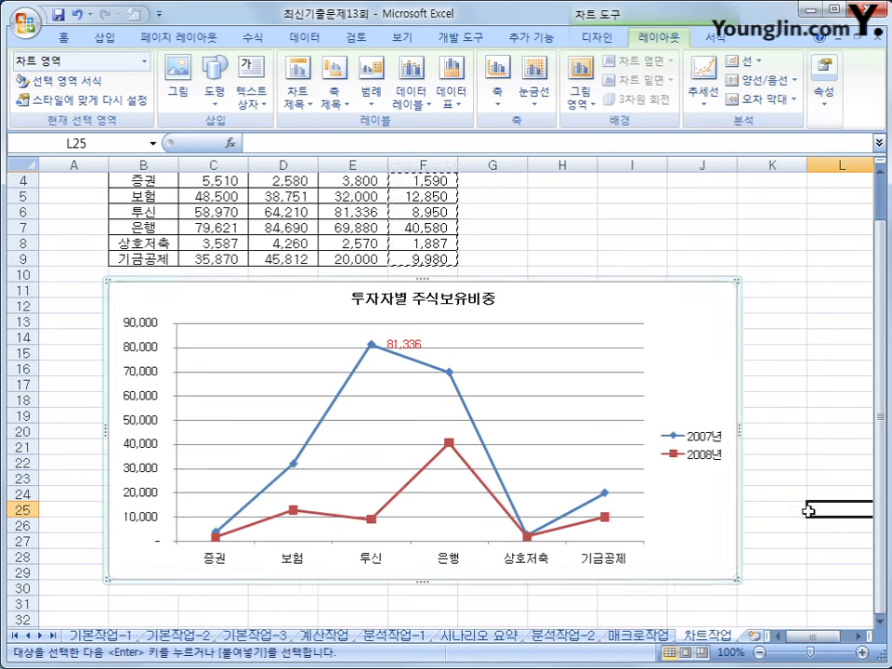
right_click(661, 309)
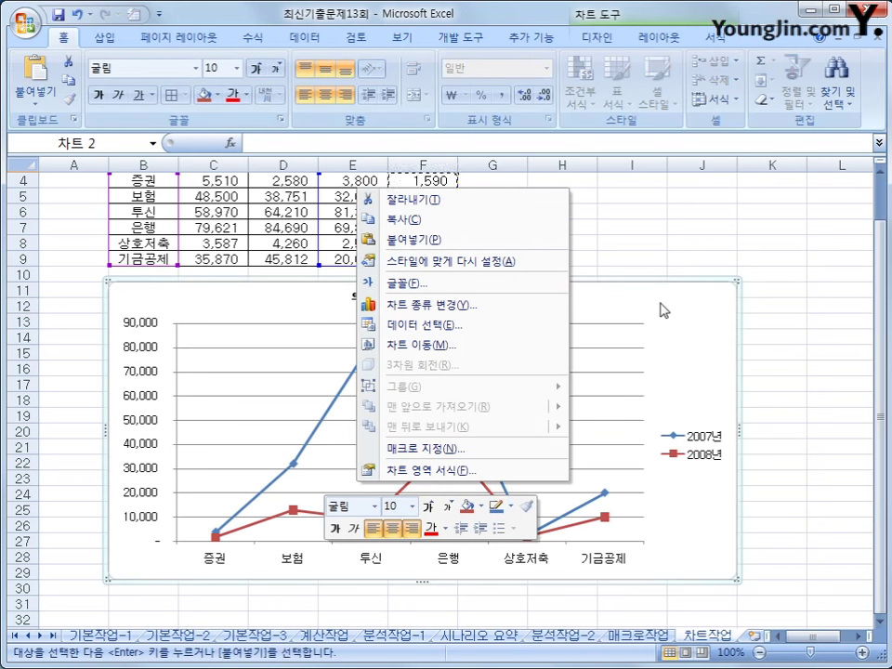
left_click(462, 471)
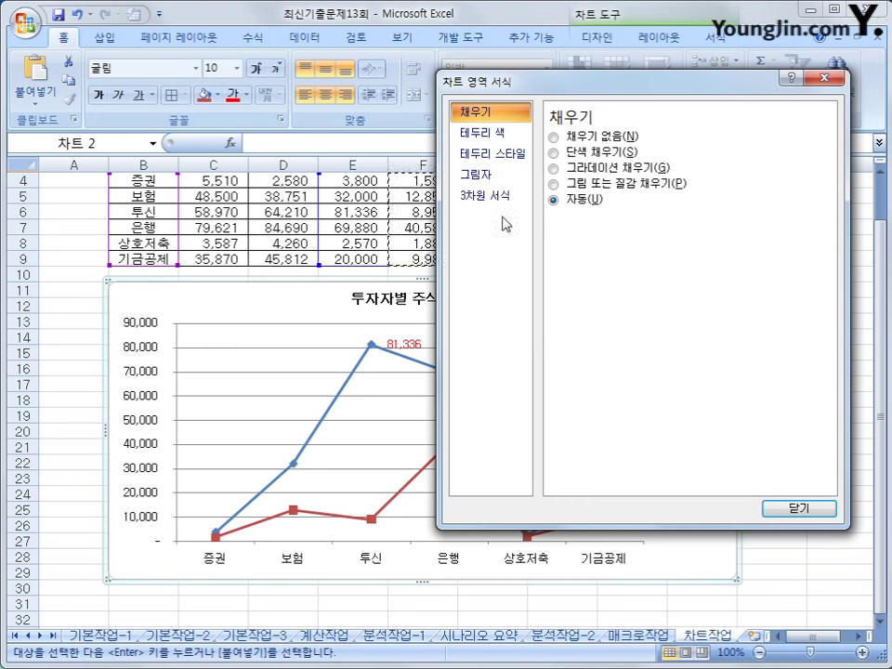
left_click(479, 173)
left_click(644, 141)
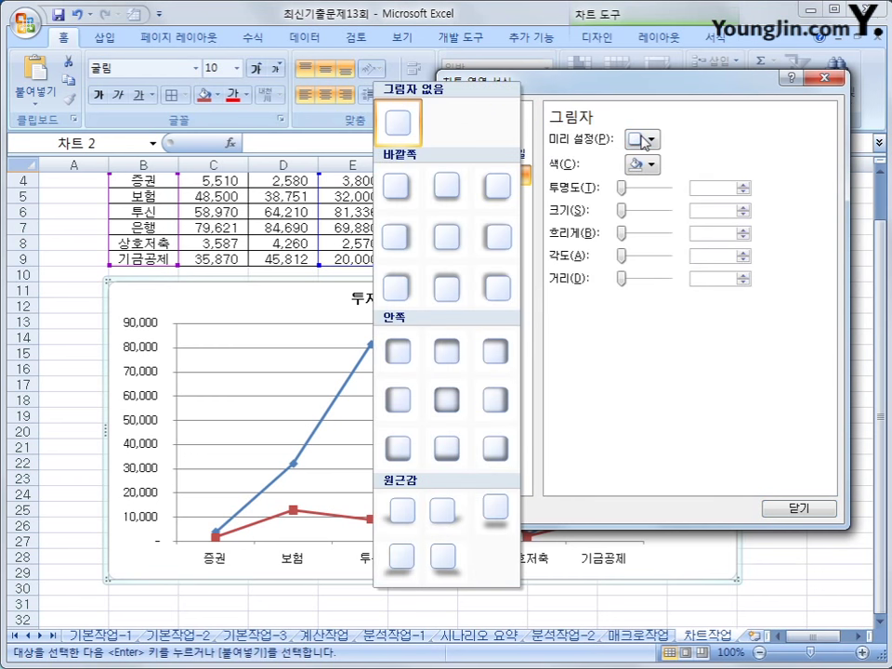
left_click(397, 203)
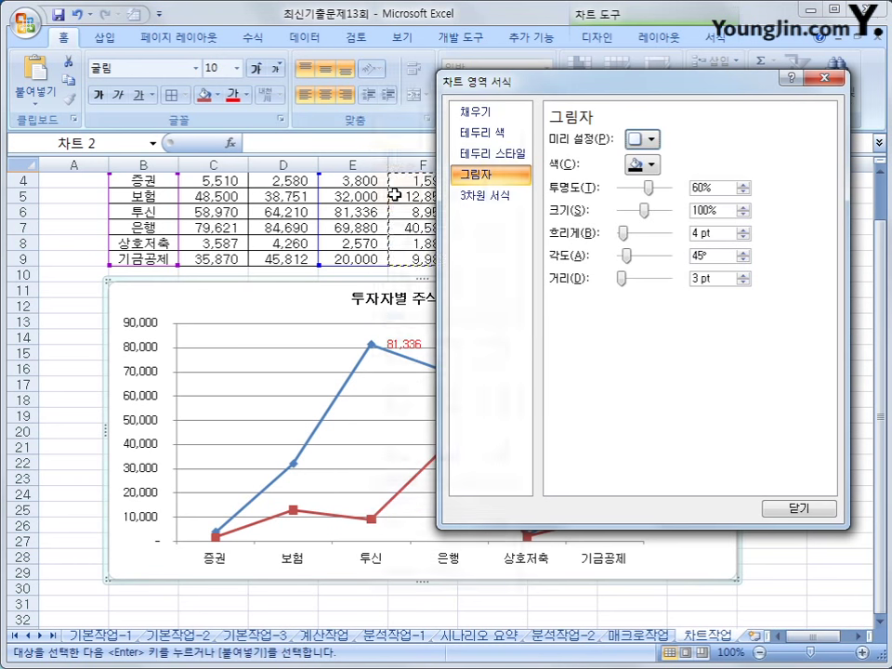
- Give the chart area border rounded corners (둥근 모서리), close the formatting dialog and deselect the chart
left_click(506, 154)
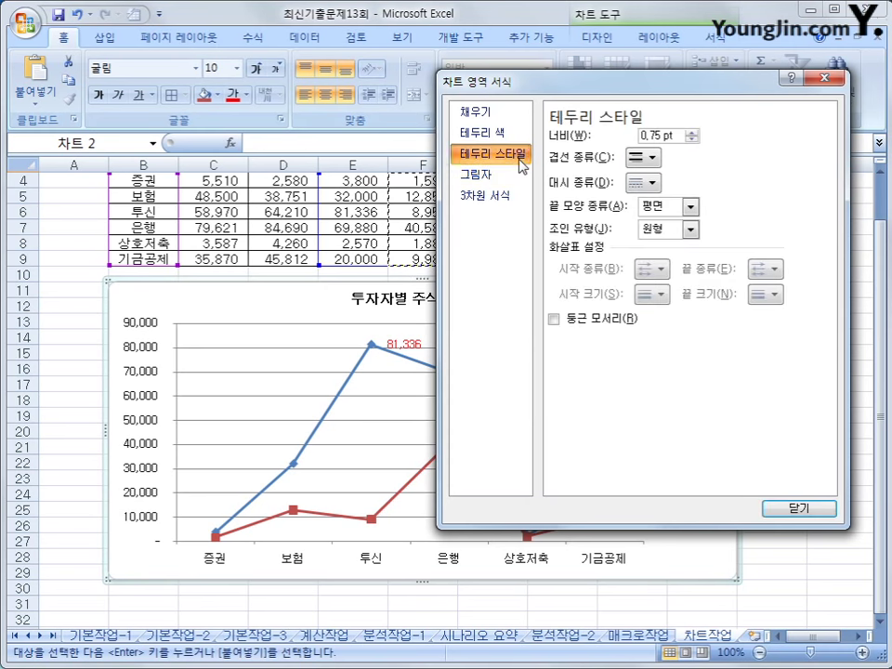
left_click(577, 321)
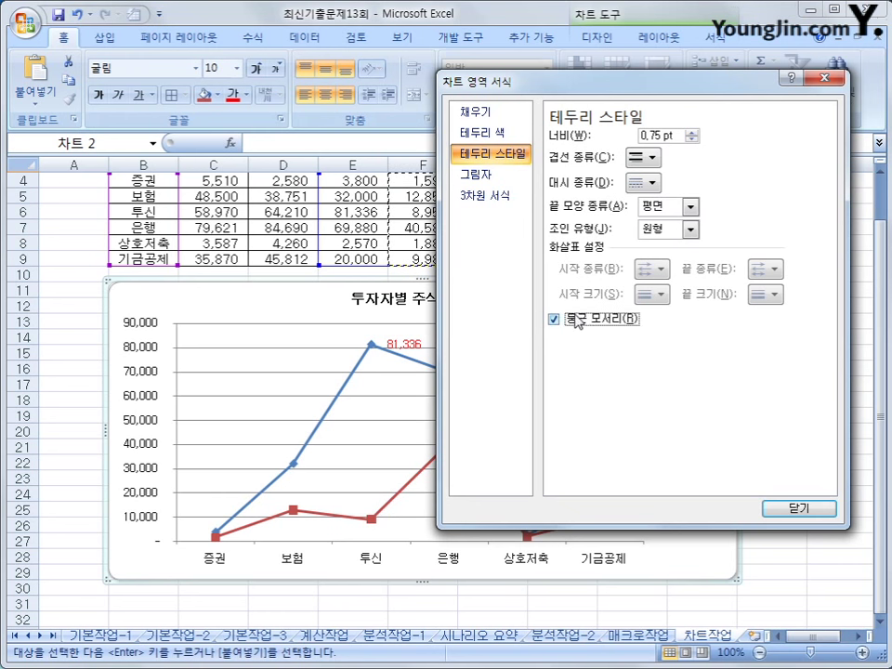
left_click(805, 513)
left_click(803, 583)
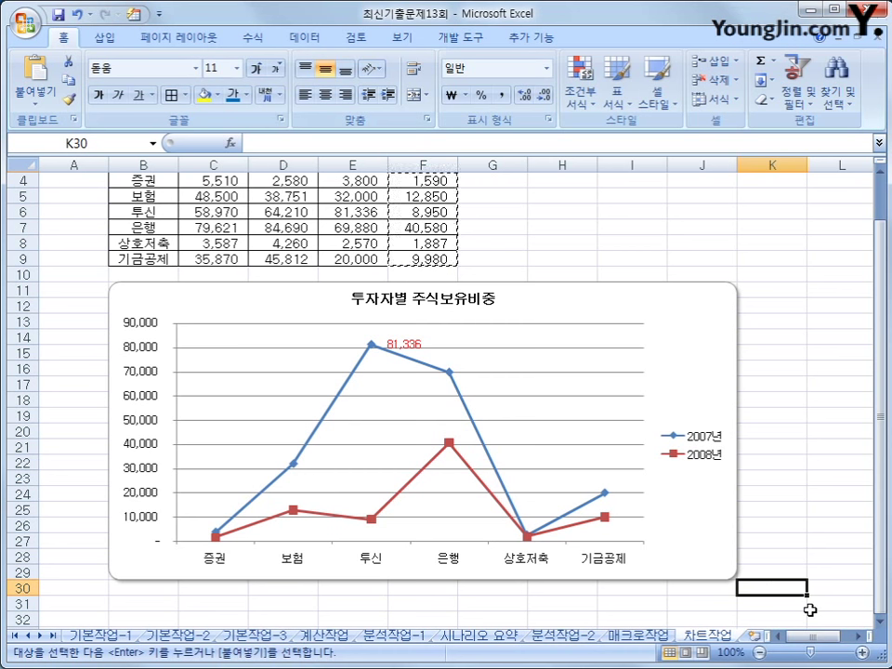
left_click(810, 609)
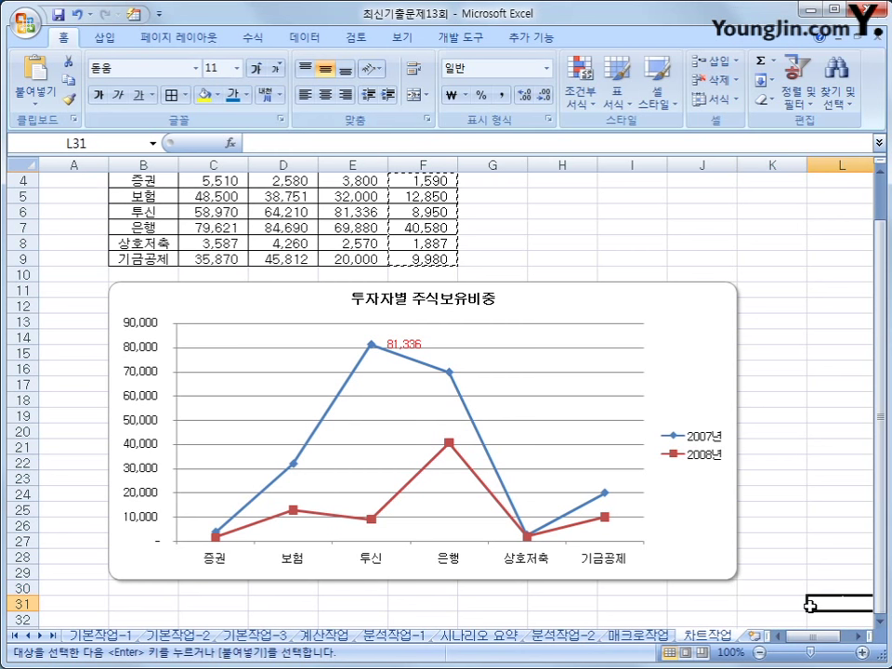